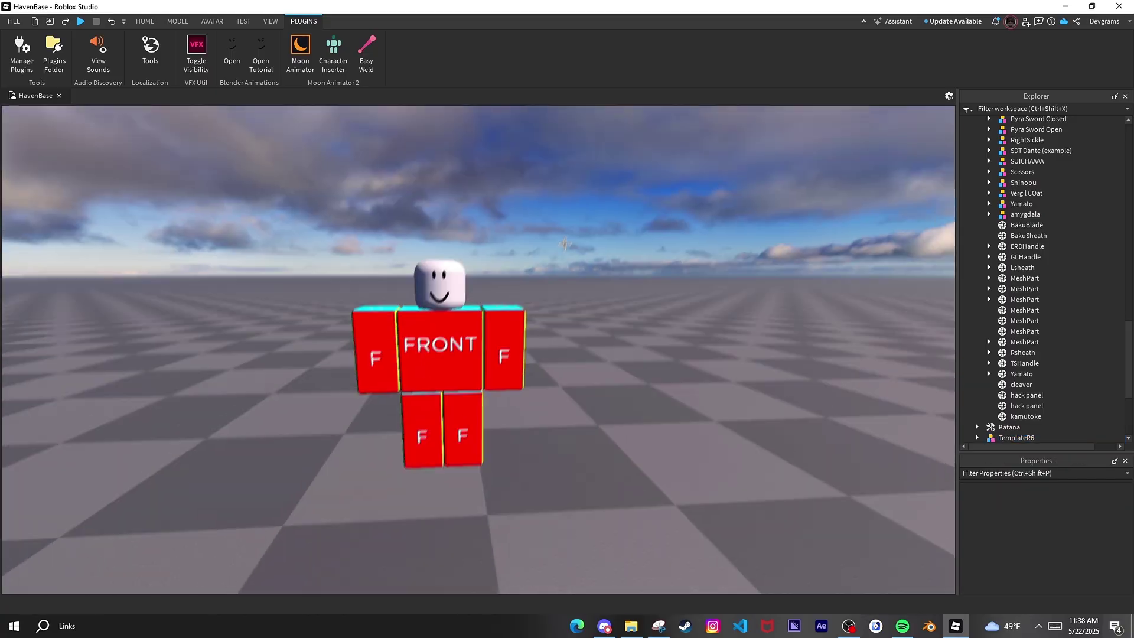
# - Insert a new block part and place it on the floor beside the red R6 rig
pyautogui.click(243, 21)
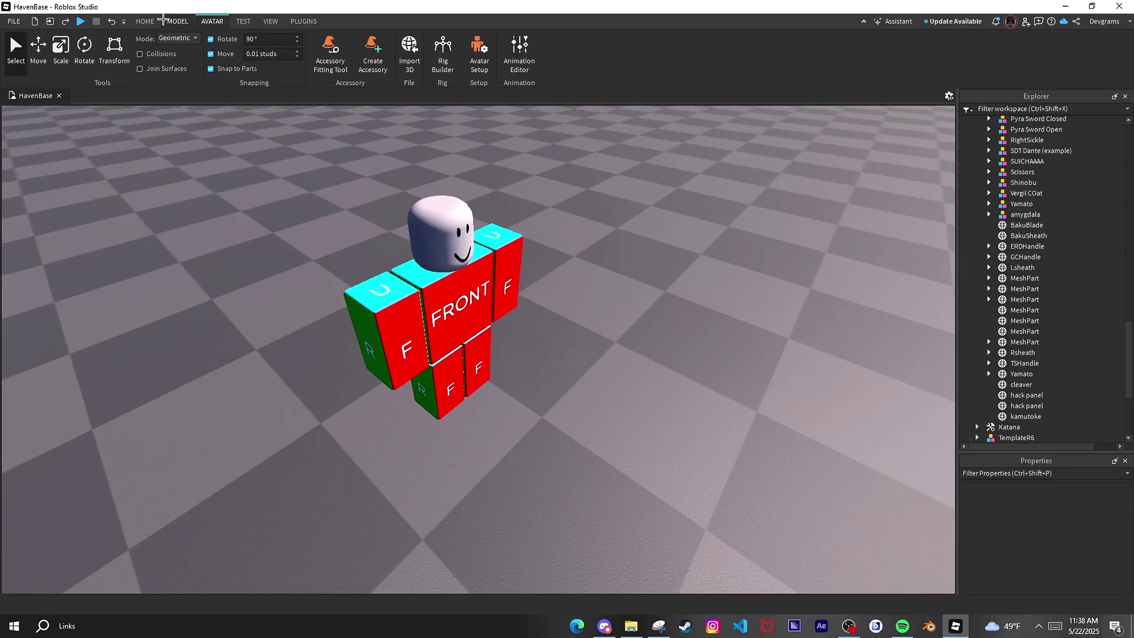
pyautogui.click(177, 21)
pyautogui.click(427, 50)
pyautogui.scroll(-3, 577, 253)
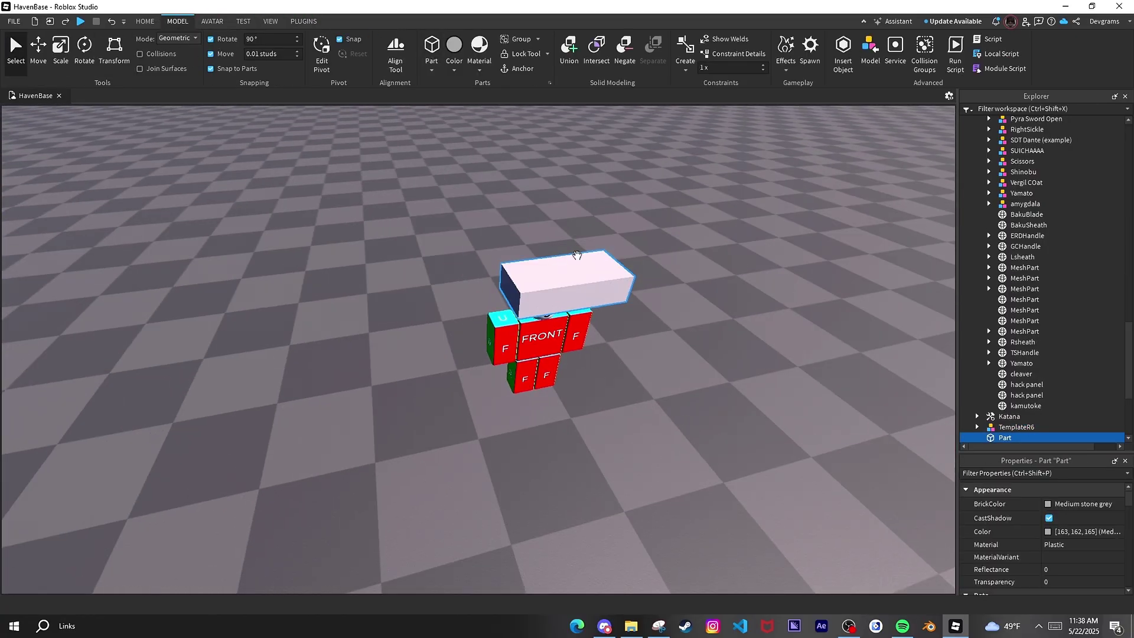
pyautogui.moveTo(577, 253); pyautogui.dragTo(342, 431)
# - Scale the block down along its two longer dimensions to make a 1-stud cube
pyautogui.scroll(2, 445, 398)
pyautogui.moveTo(444, 397); pyautogui.dragTo(473, 331, button='right')
pyautogui.hotkey('ctrl', '3')
pyautogui.moveTo(402, 156); pyautogui.dragTo(331, 224, button='right')
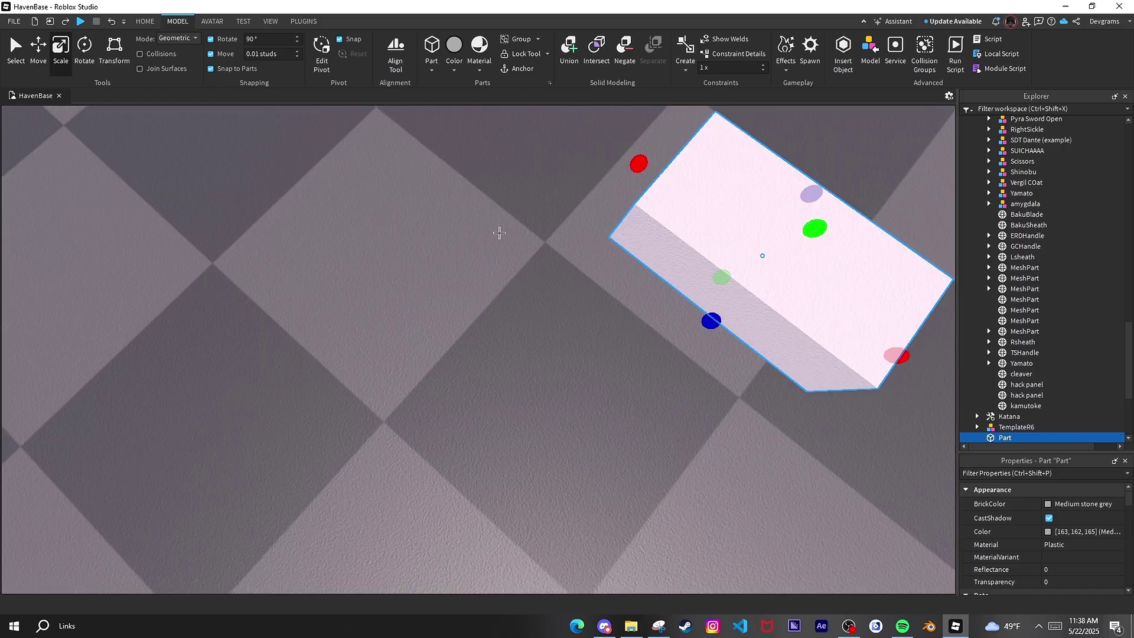
pyautogui.moveTo(498, 233); pyautogui.dragTo(555, 204, button='right')
pyautogui.moveTo(418, 196); pyautogui.dragTo(574, 241)
pyautogui.moveTo(629, 227); pyautogui.dragTo(625, 234)
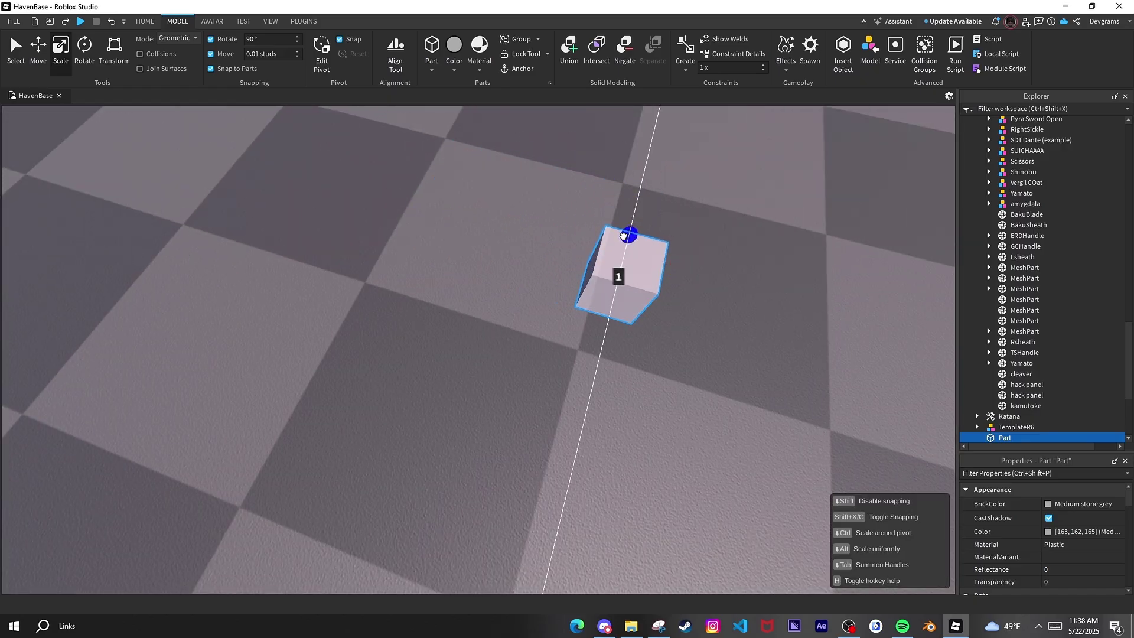
# - Move the cube close to the rig, just in front of its right arm
pyautogui.hotkey('ctrl', '2')
pyautogui.scroll(-3, 626, 234)
pyautogui.moveTo(625, 234); pyautogui.dragTo(685, 230, button='right')
pyautogui.moveTo(437, 366); pyautogui.dragTo(582, 345)
pyautogui.scroll(1, 548, 343)
pyautogui.moveTo(547, 343); pyautogui.dragTo(602, 313, button='right')
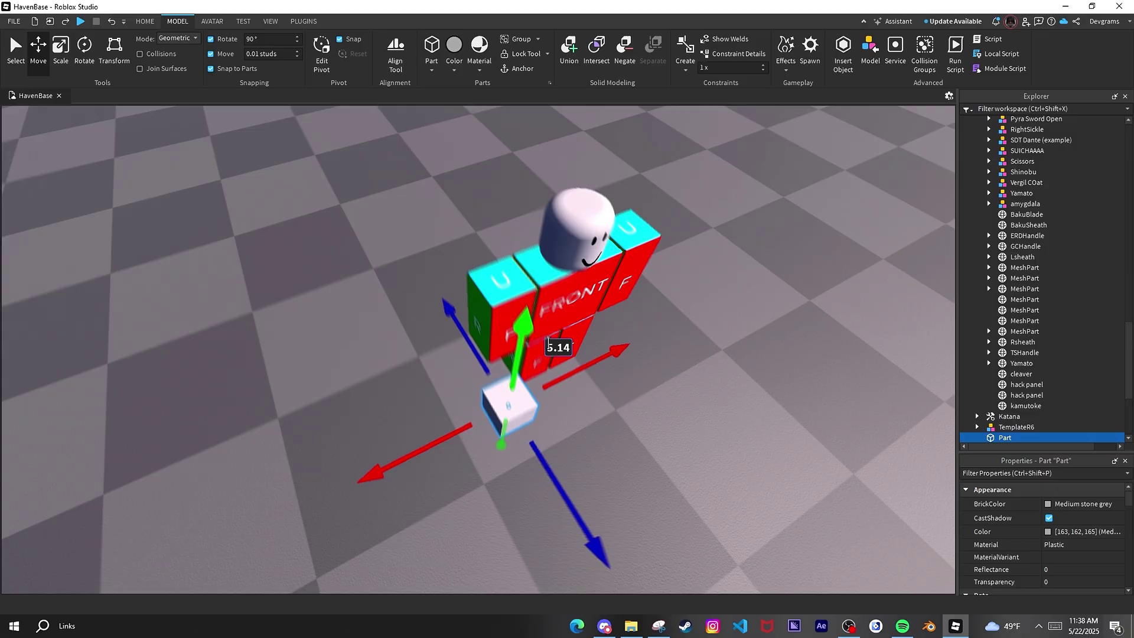
pyautogui.scroll(2, 547, 343)
pyautogui.click(618, 367)
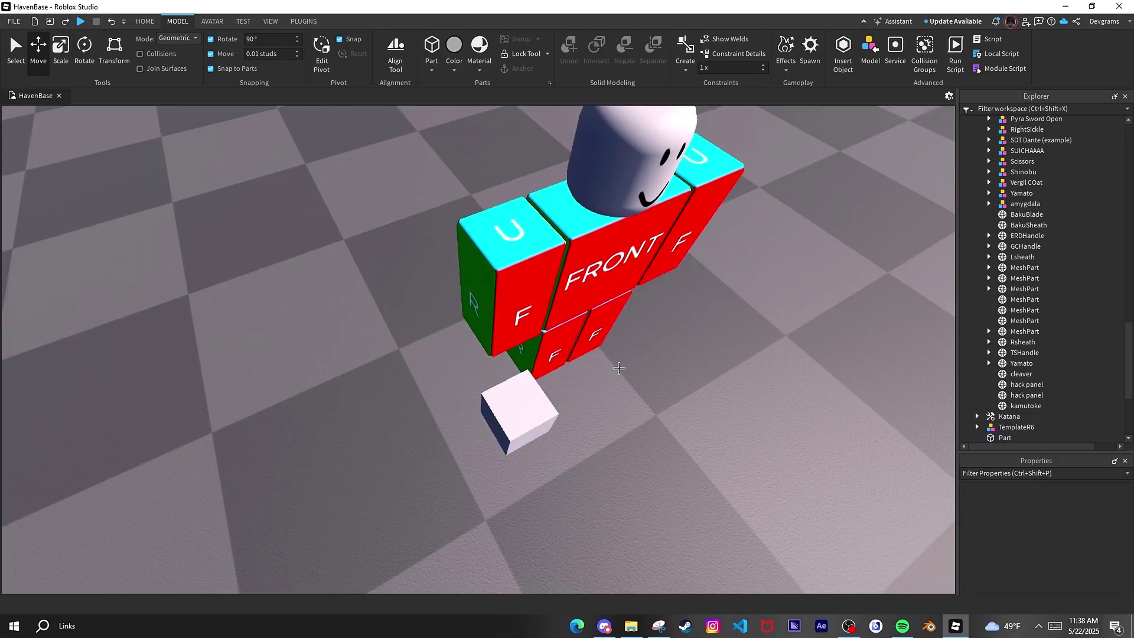
# - Shift the cube under the rig's right arm and raise it about 1.6 studs to the hand
pyautogui.click(525, 413)
pyautogui.moveTo(588, 377); pyautogui.dragTo(612, 364)
pyautogui.moveTo(591, 456); pyautogui.dragTo(530, 390)
pyautogui.moveTo(465, 376); pyautogui.dragTo(449, 384)
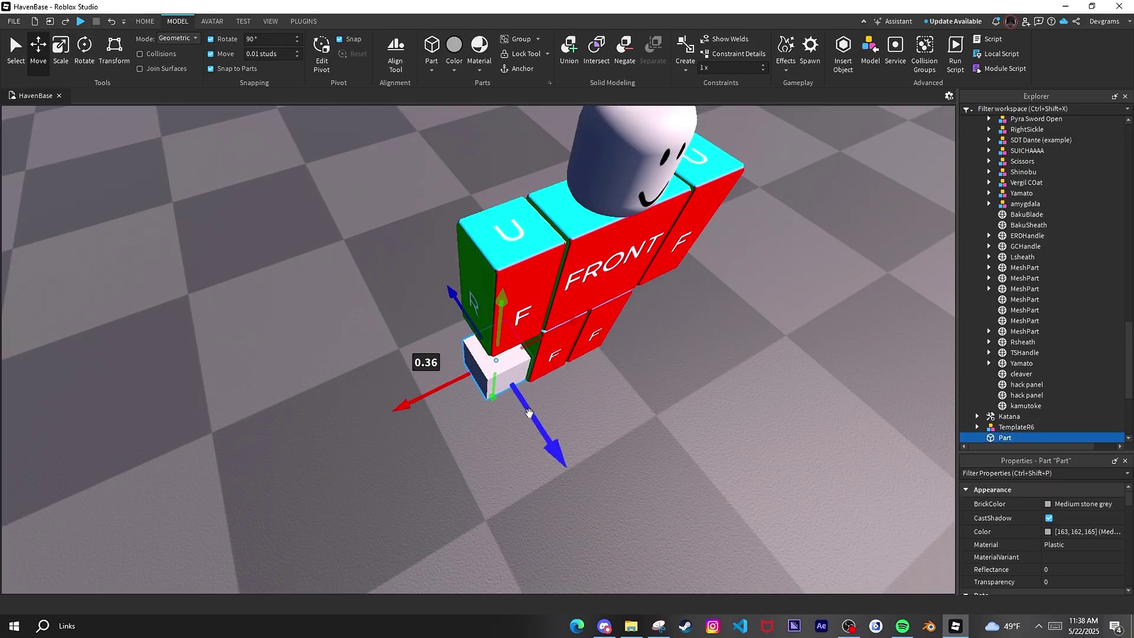
pyautogui.moveTo(499, 341); pyautogui.dragTo(511, 274)
pyautogui.scroll(3, 511, 274)
pyautogui.moveTo(512, 274); pyautogui.dragTo(413, 260, button='right')
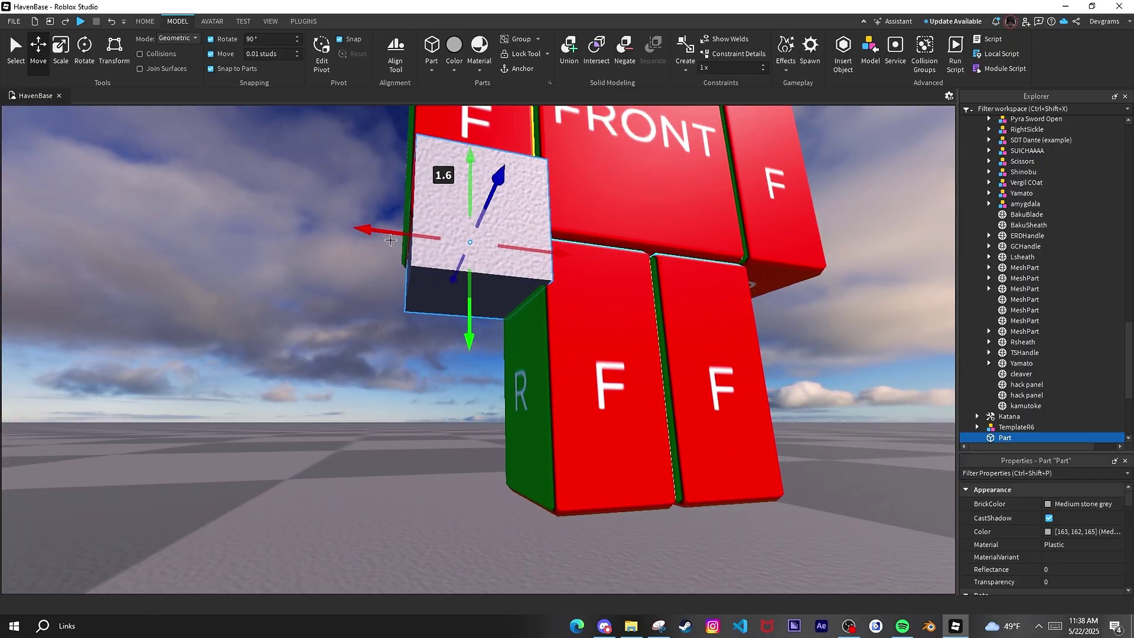
# - Fine-tune the cube's sideways and front-to-back position so it lines up with the right hand
pyautogui.moveTo(387, 233); pyautogui.dragTo(376, 232)
pyautogui.moveTo(375, 233); pyautogui.dragTo(449, 201, button='right')
pyautogui.moveTo(431, 261); pyautogui.dragTo(438, 259)
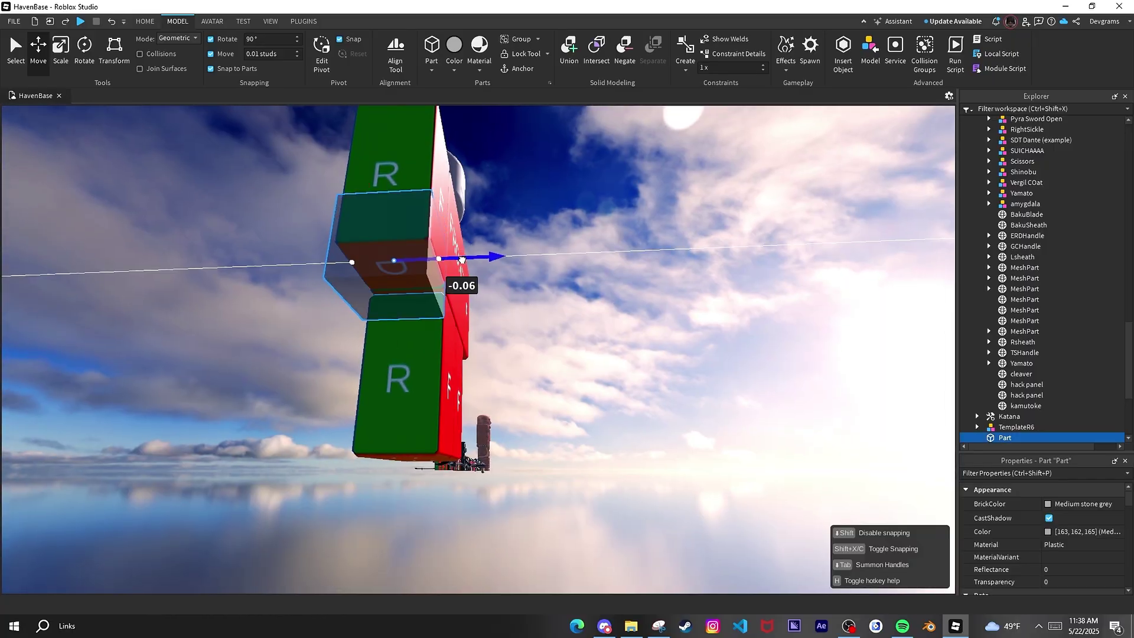
pyautogui.scroll(-4, 524, 212)
pyautogui.moveTo(524, 212); pyautogui.dragTo(523, 284, button='right')
pyautogui.scroll(5, 524, 278)
pyautogui.moveTo(568, 304); pyautogui.dragTo(561, 304)
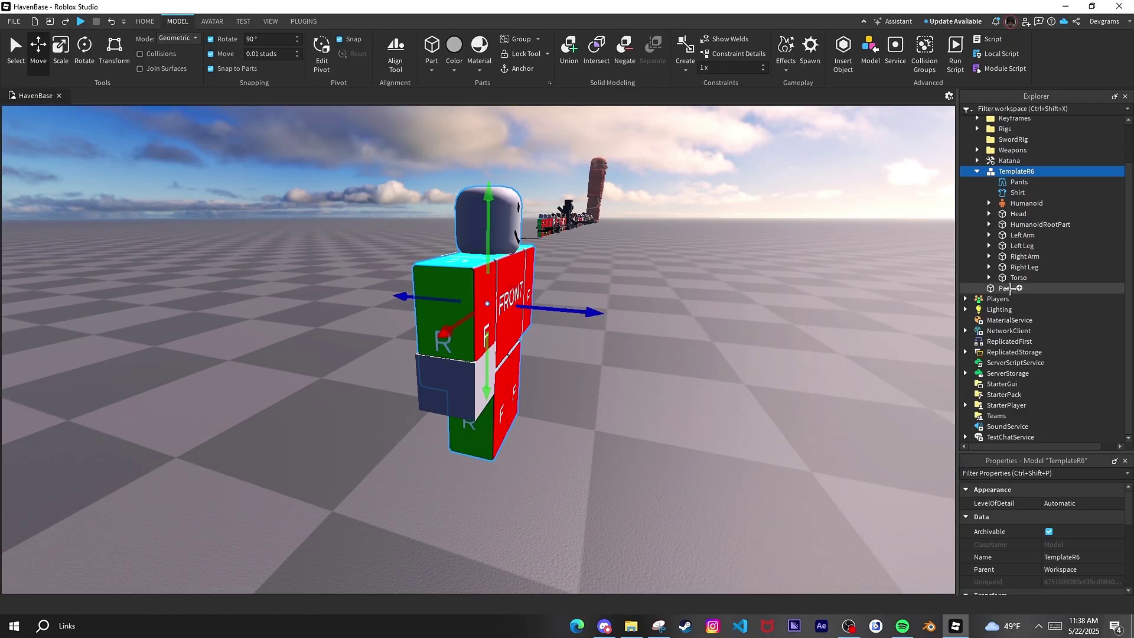
# - Rename the cube as Handle and place it inside the TemplateR6 model with a transparency of 1
pyautogui.click(1006, 289)
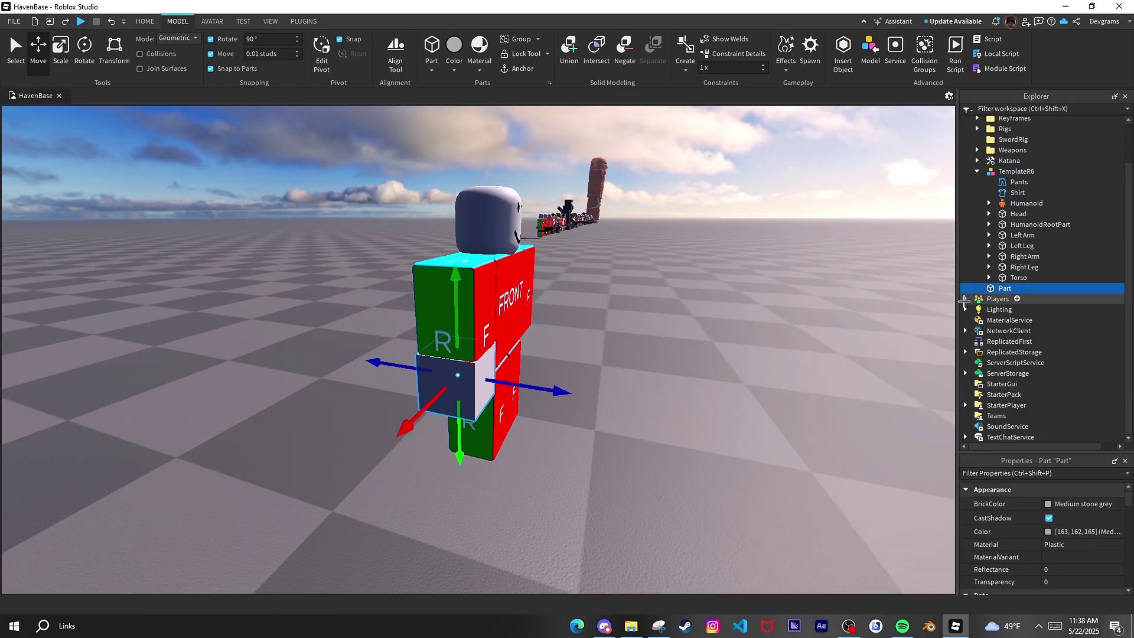
pyautogui.rightClick(1006, 288)
pyautogui.click(1013, 86)
pyautogui.write('H')
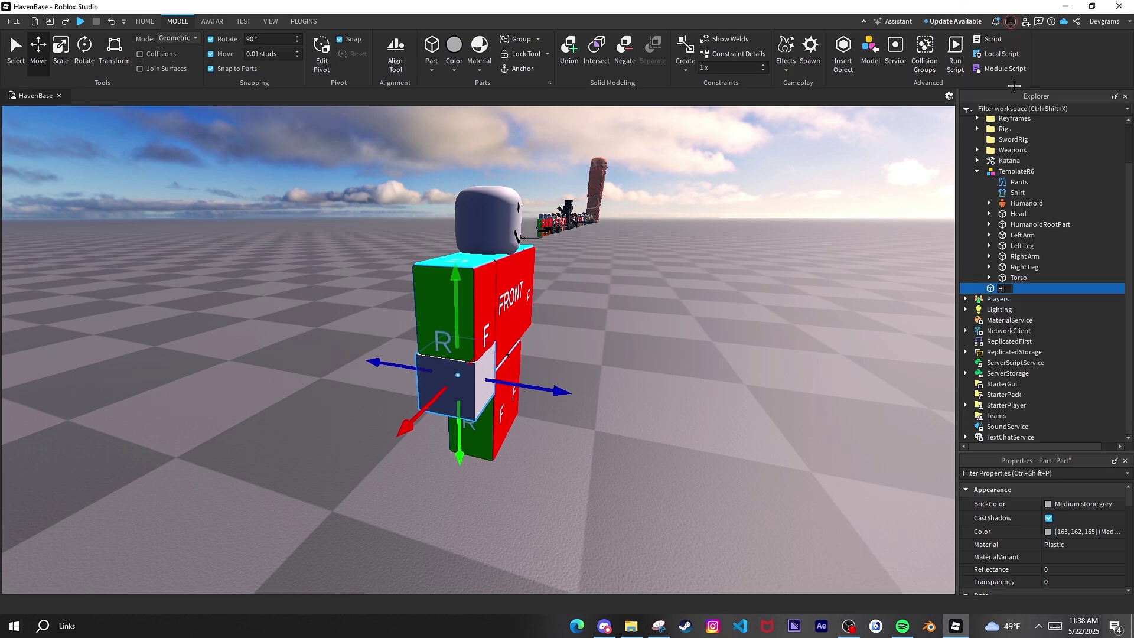
pyautogui.write('andle')
pyautogui.press('Return')
pyautogui.press('f')
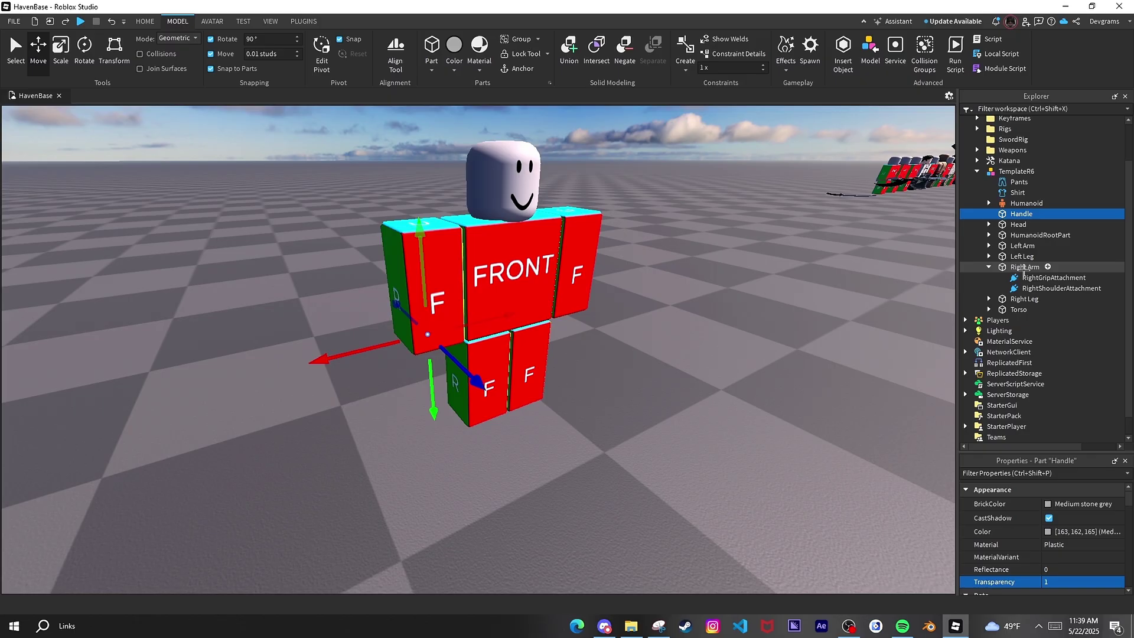
# - Use Easy Weld to join Handle in place to Right Arm, with Right Arm as the base part
pyautogui.click(988, 267)
pyautogui.click(304, 21)
pyautogui.click(366, 52)
pyautogui.moveTo(460, 307); pyautogui.dragTo(145, 182)
pyautogui.click(146, 148)
pyautogui.click(1021, 266)
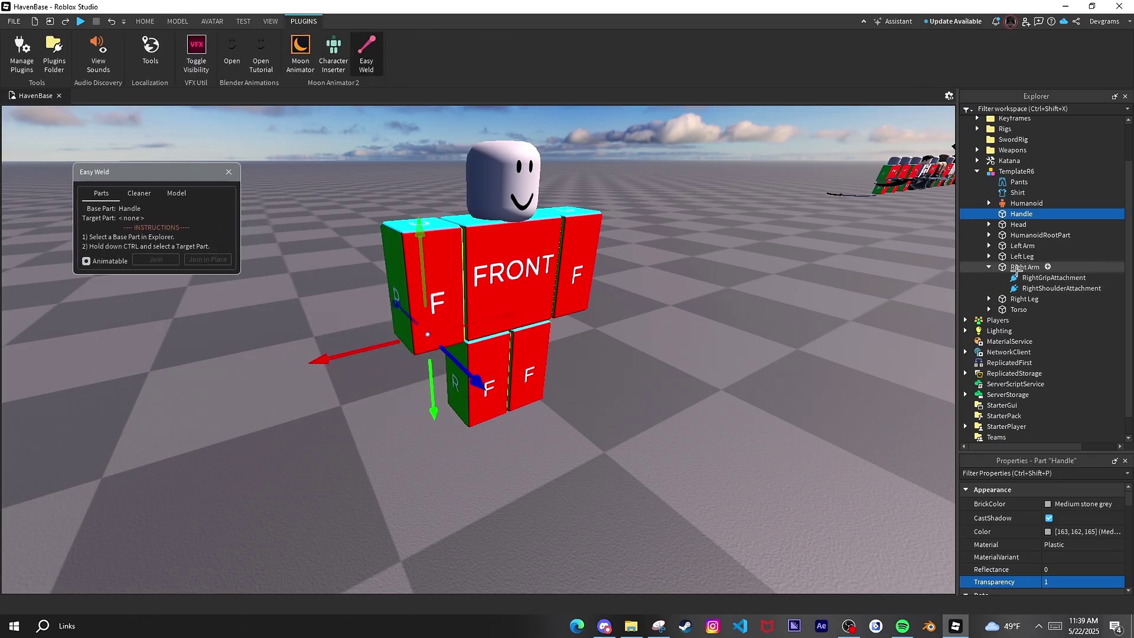
pyautogui.keyDown('ctrl'); pyautogui.click(1021, 215); pyautogui.keyUp('ctrl')
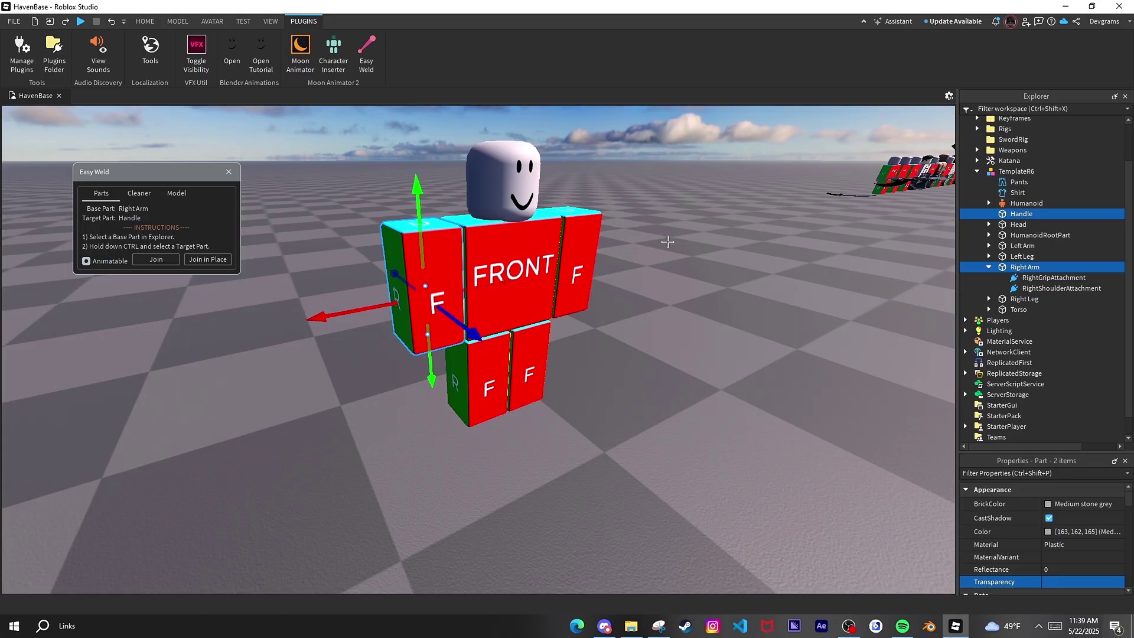
pyautogui.click(210, 259)
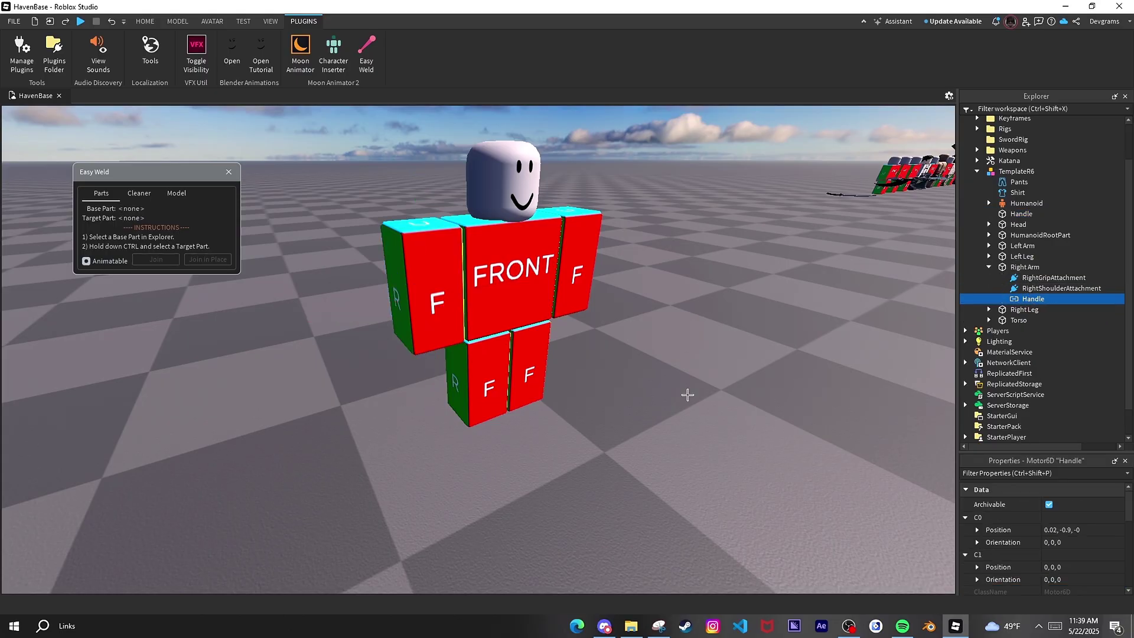
# - Export the TemplateR6 rig with the Blender Animations plugin's legacy rig export, saving the OBJ file as R6
pyautogui.click(686, 395)
pyautogui.click(569, 283)
pyautogui.moveTo(655, 232); pyautogui.dragTo(655, 231, button='right')
pyautogui.press('s')
pyautogui.press('w')
pyautogui.press('f')
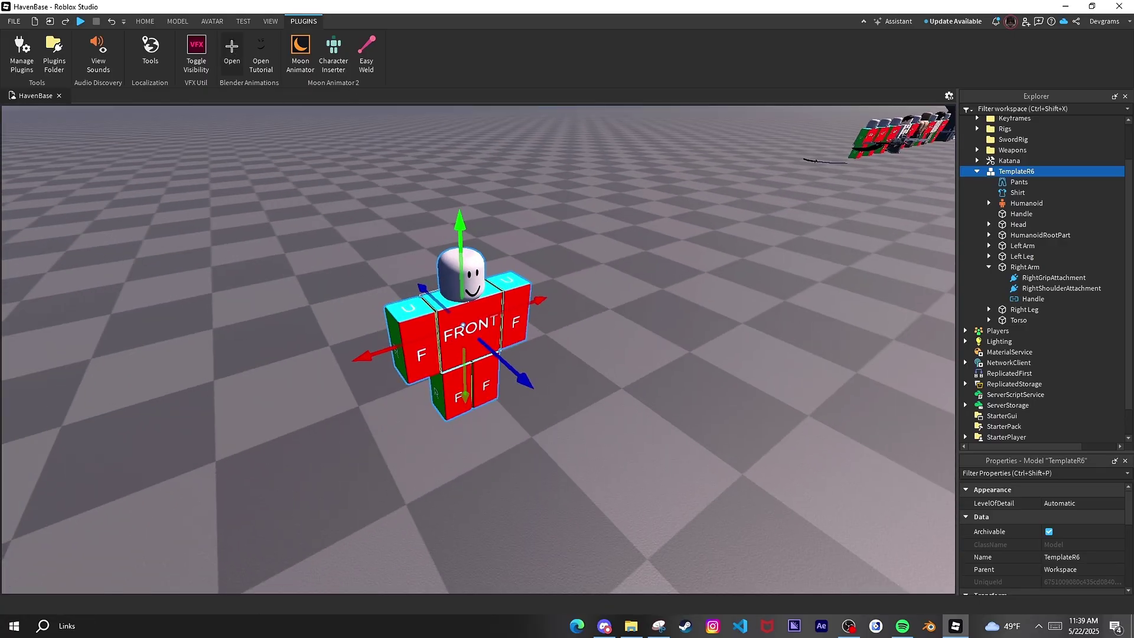
pyautogui.click(231, 47)
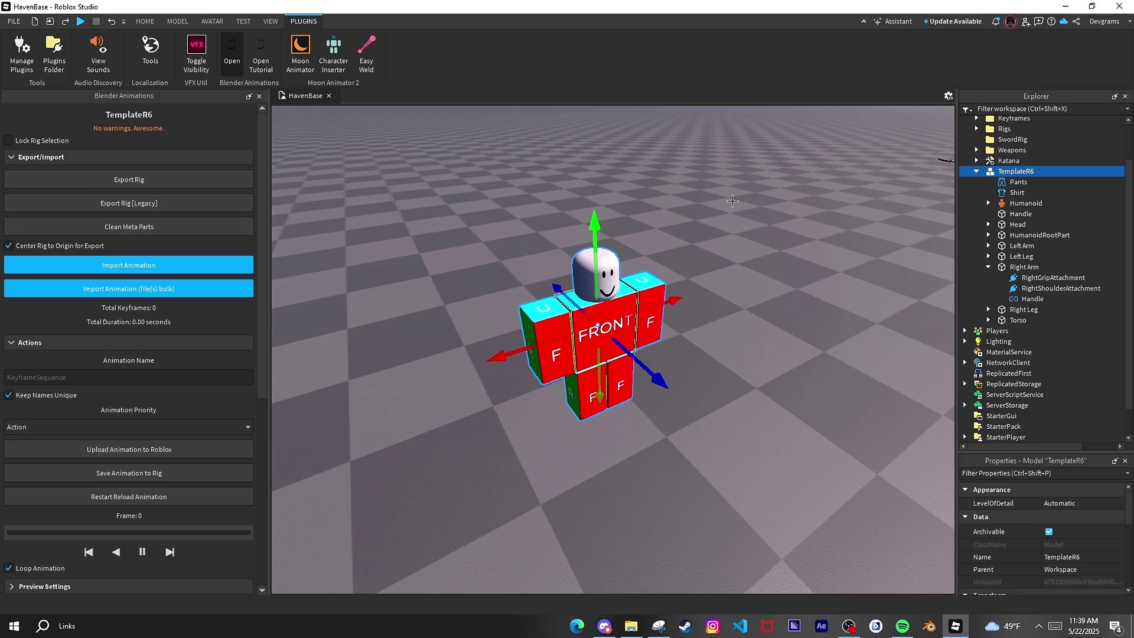
pyautogui.click(142, 211)
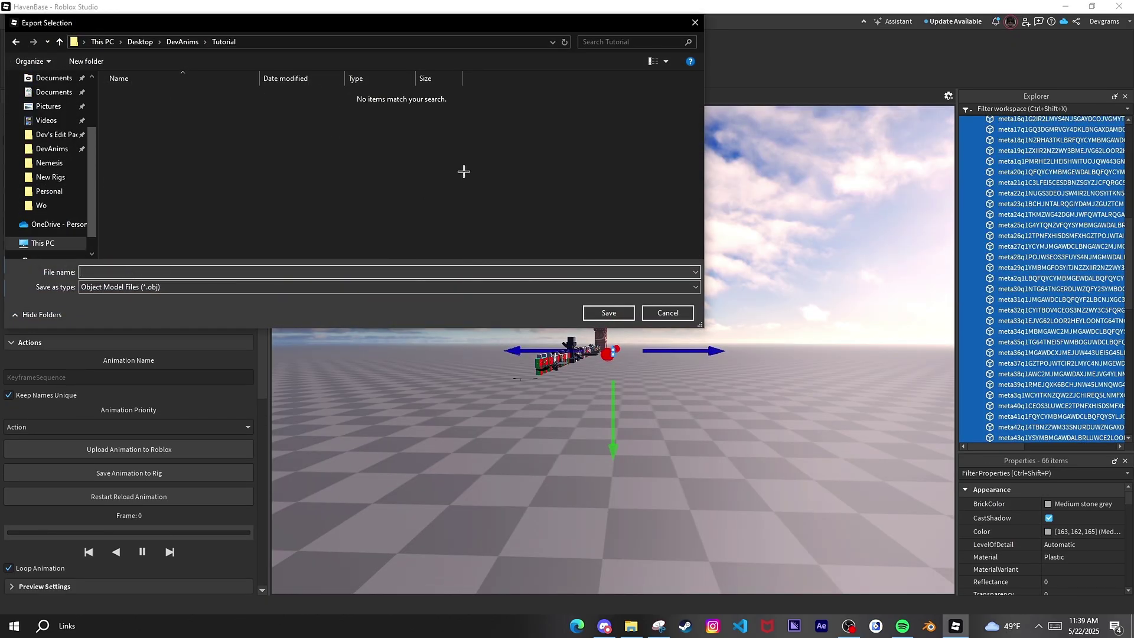
pyautogui.write('R6')
pyautogui.press('Return')
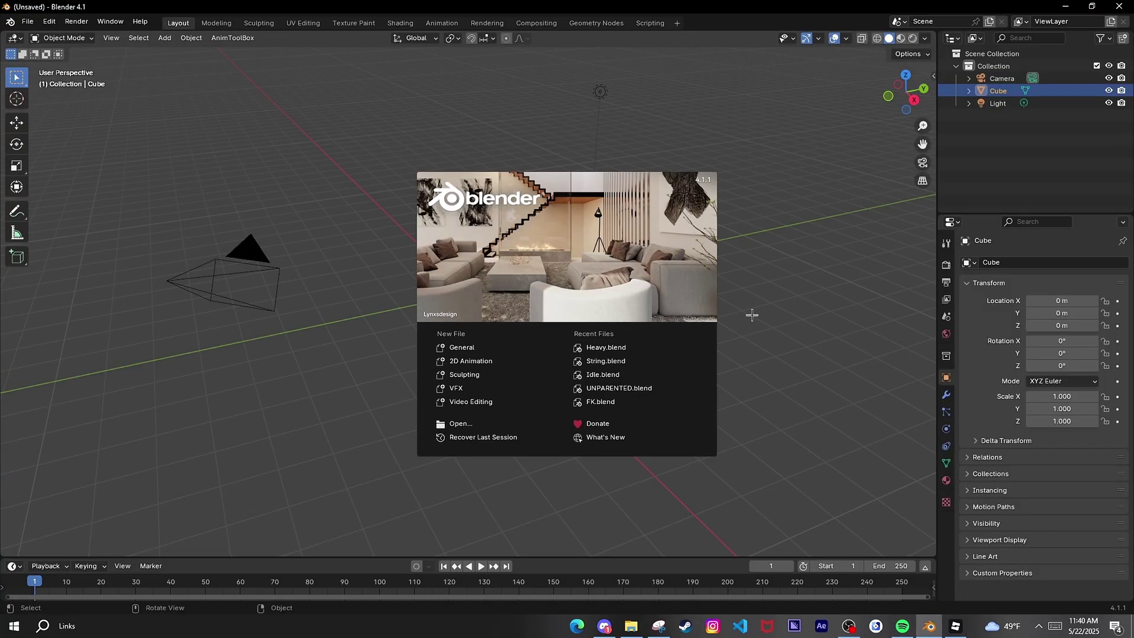
# - Switch to Blender and delete all default objects from the new scene
pyautogui.click(743, 271)
pyautogui.press('a')
pyautogui.press('x')
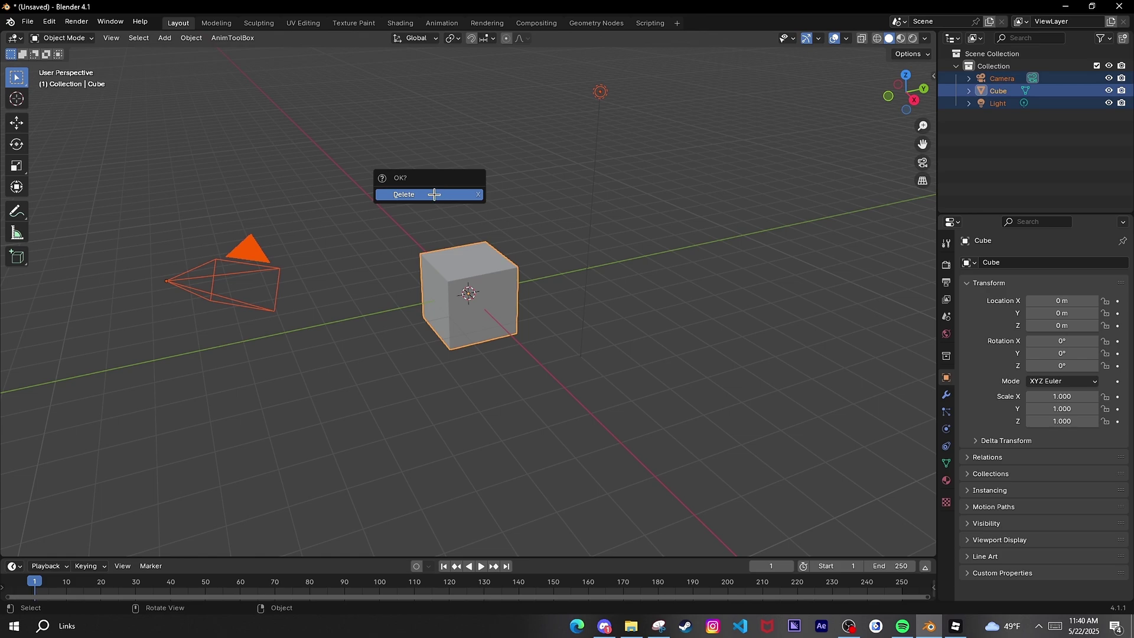
pyautogui.click(434, 195)
# - Import the exported rig OBJ file using the Rbx Animations rig import
pyautogui.click(27, 22)
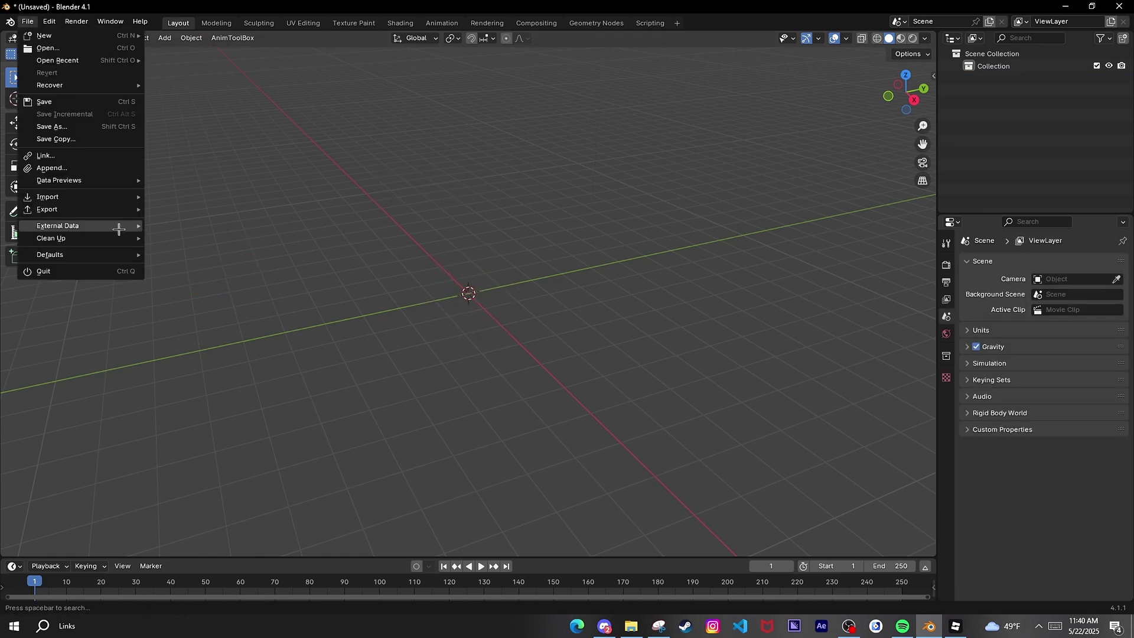
pyautogui.moveTo(82, 197)
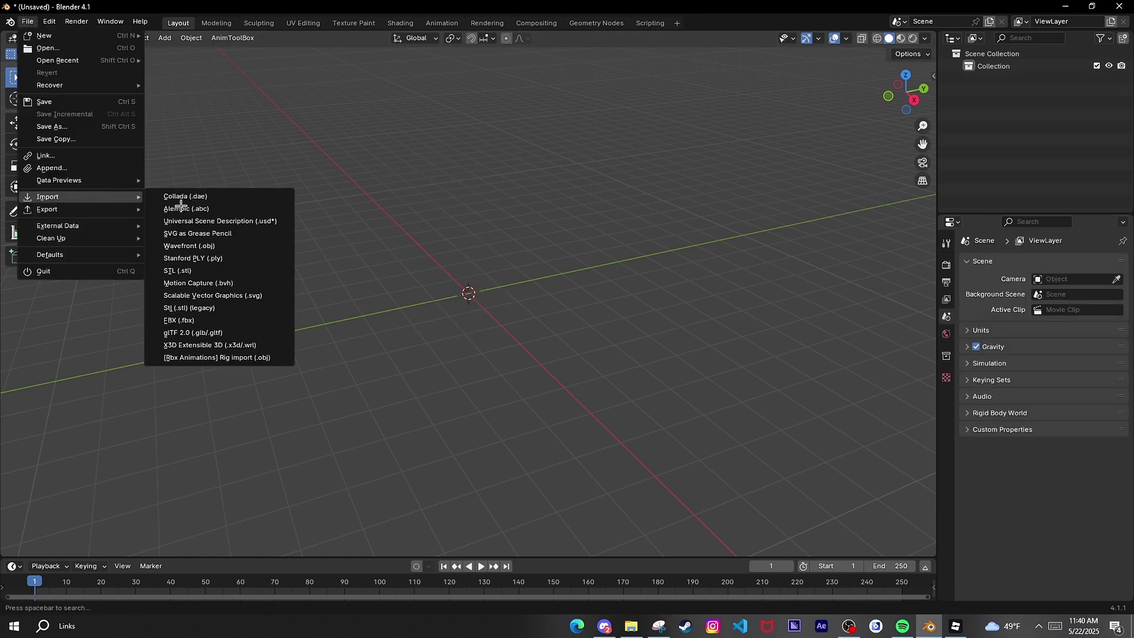
pyautogui.click(211, 357)
pyautogui.click(329, 299)
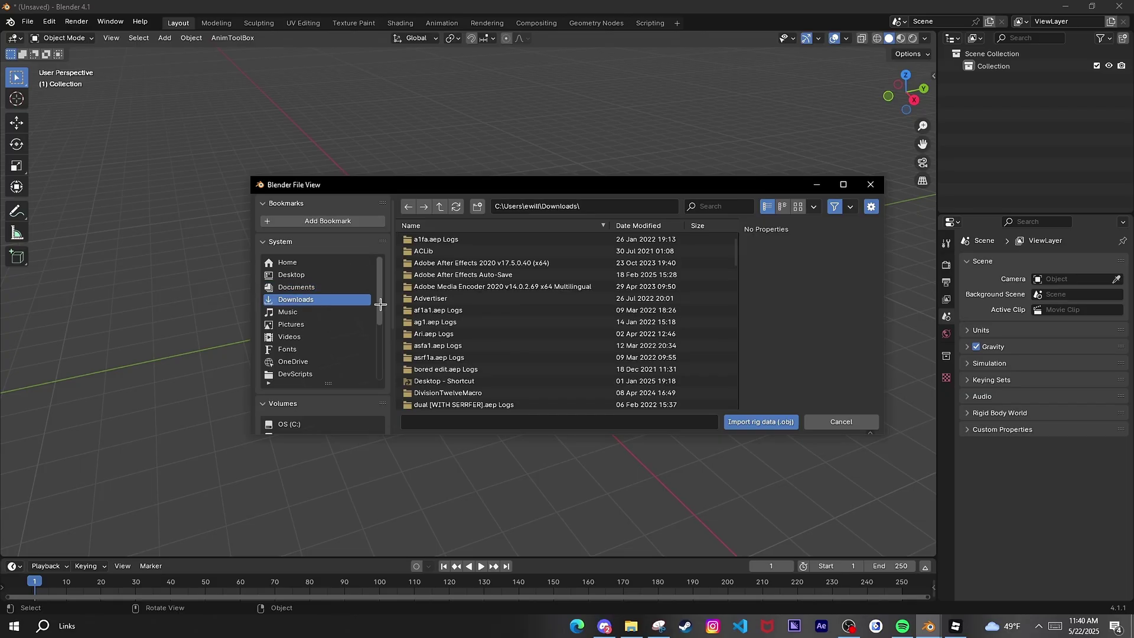
pyautogui.scroll(-4, 443, 289)
pyautogui.doubleClick(430, 239)
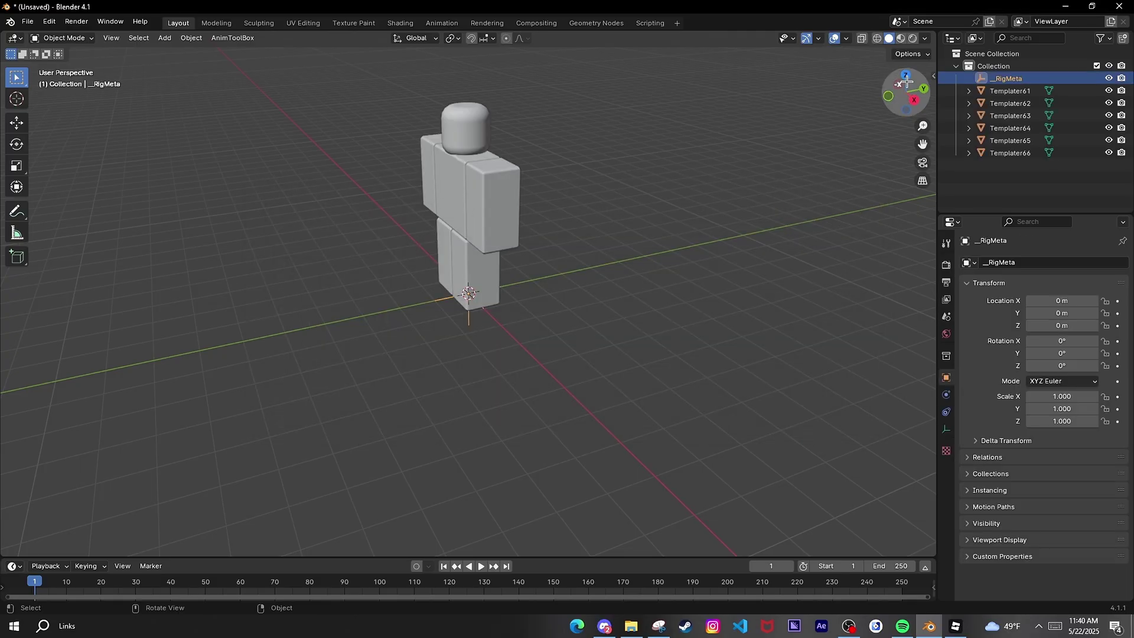
# - Set the viewport shading color to Texture so the rig's textures are displayed
pyautogui.moveTo(906, 81); pyautogui.dragTo(920, 142)
pyautogui.click(924, 38)
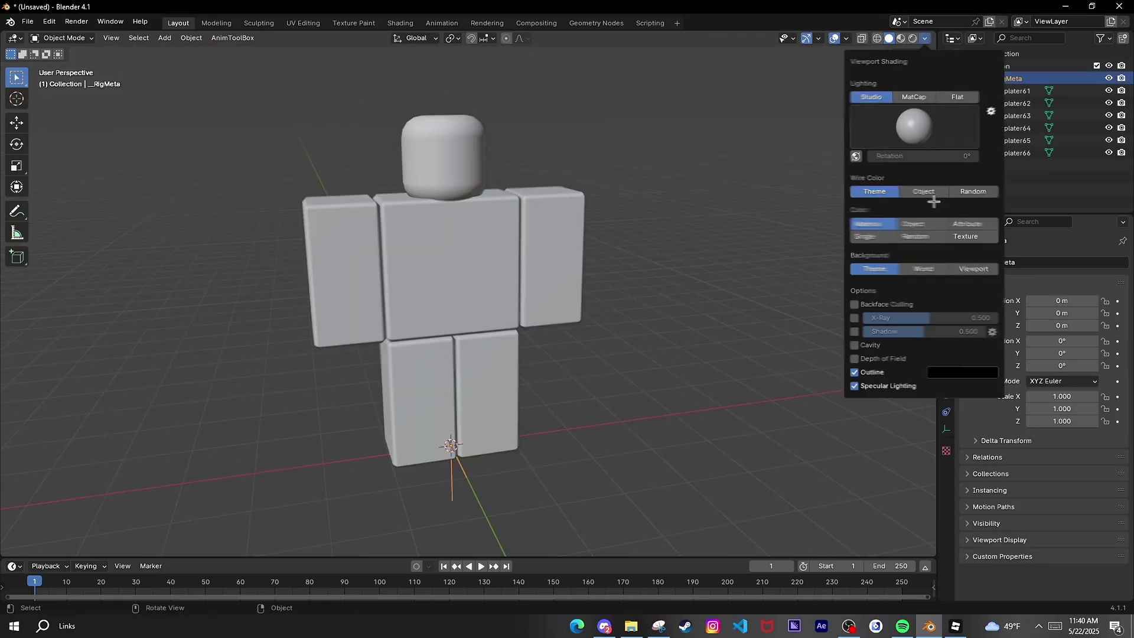
pyautogui.click(924, 38)
pyautogui.click(968, 236)
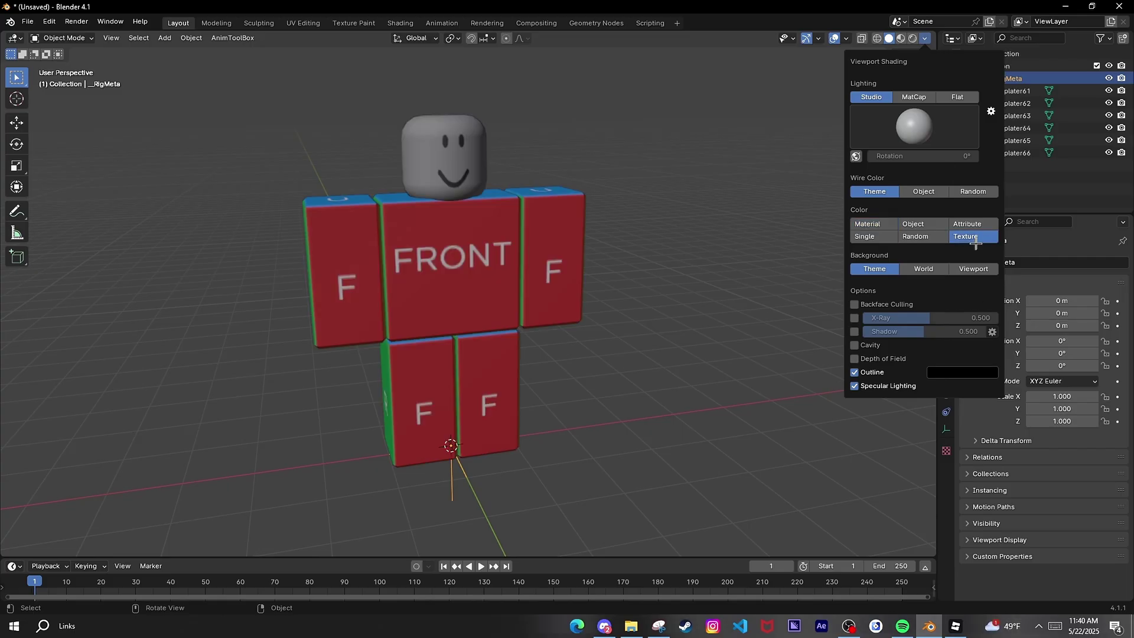
pyautogui.click(747, 205)
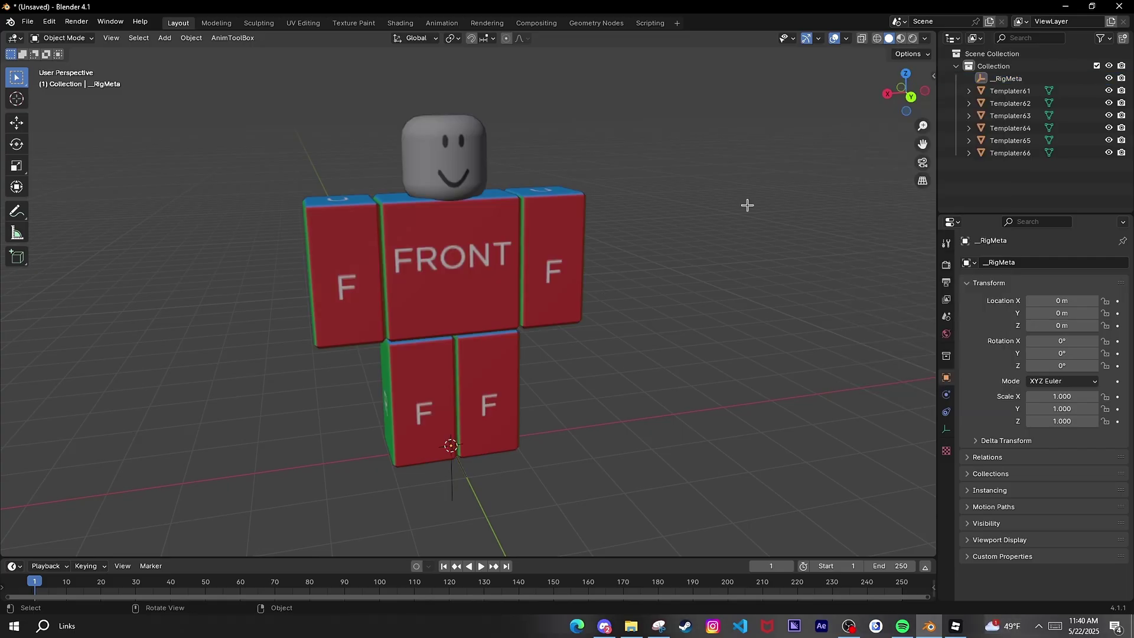
# - Rename the rig's middle body mesh as Torso
pyautogui.moveTo(905, 92); pyautogui.dragTo(898, 109)
pyautogui.moveTo(793, 182); pyautogui.dragTo(434, 261, button='middle')
pyautogui.click(470, 251)
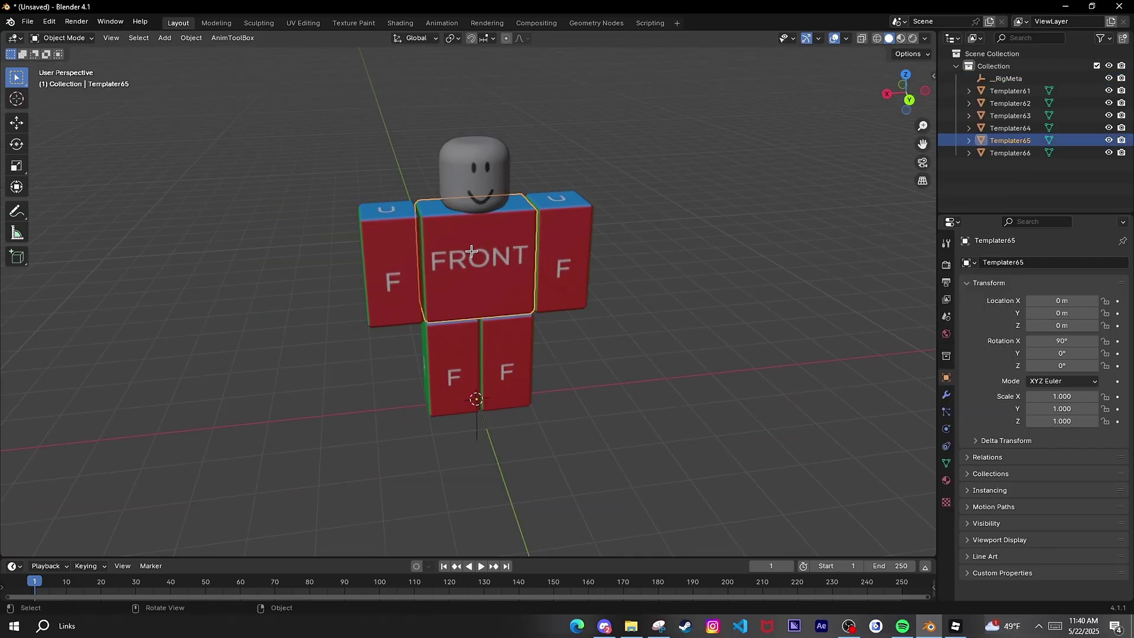
pyautogui.press('F2')
pyautogui.write('Torso')
pyautogui.press('Return')
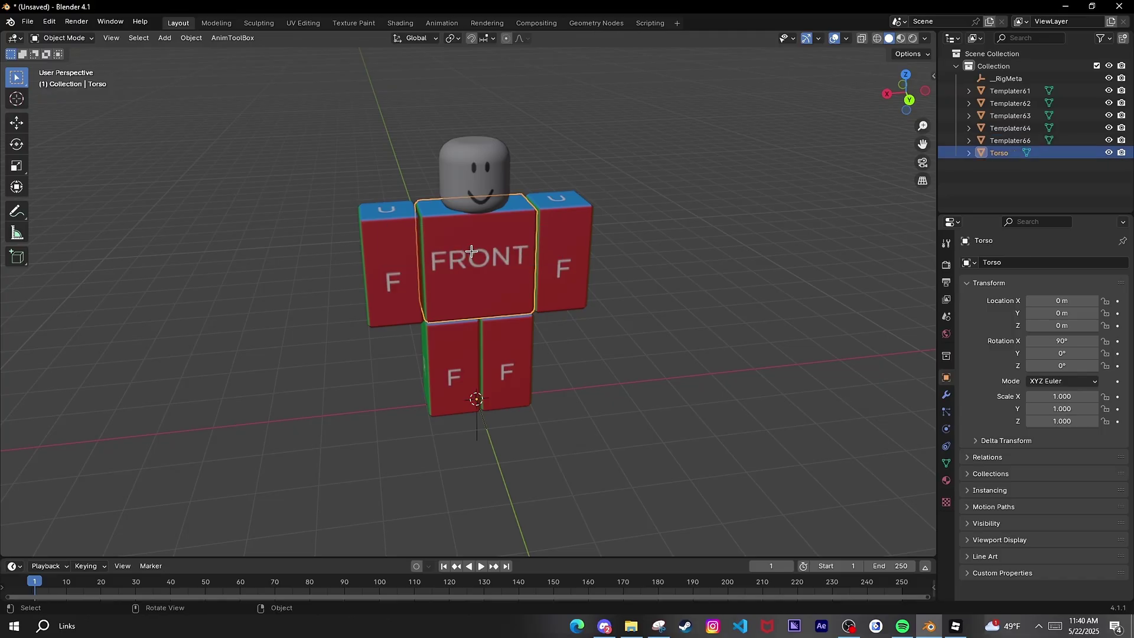
# - Rename the meshes on the character's right side as Right Arm and Right Leg
pyautogui.click(378, 268)
pyautogui.press('F2')
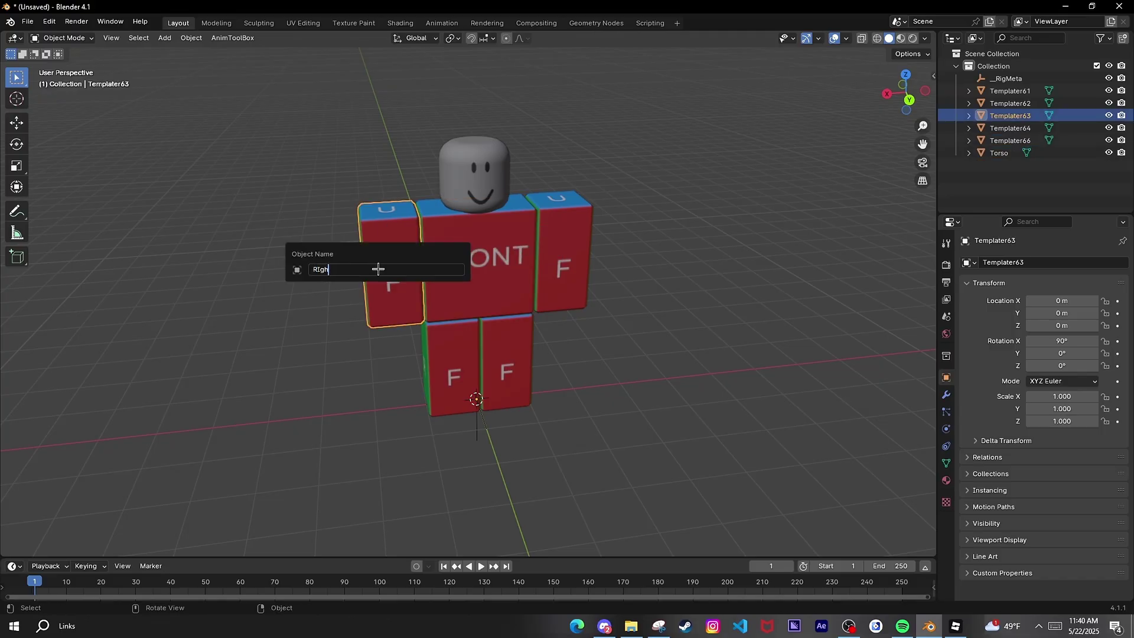
pyautogui.write('Right Arm')
pyautogui.press('Return')
pyautogui.click(434, 358)
pyautogui.press('F2')
pyautogui.write('Right Leg')
pyautogui.press('Return')
# - Rename the meshes on the character's left side as Left Leg and Left Arm
pyautogui.click(495, 356)
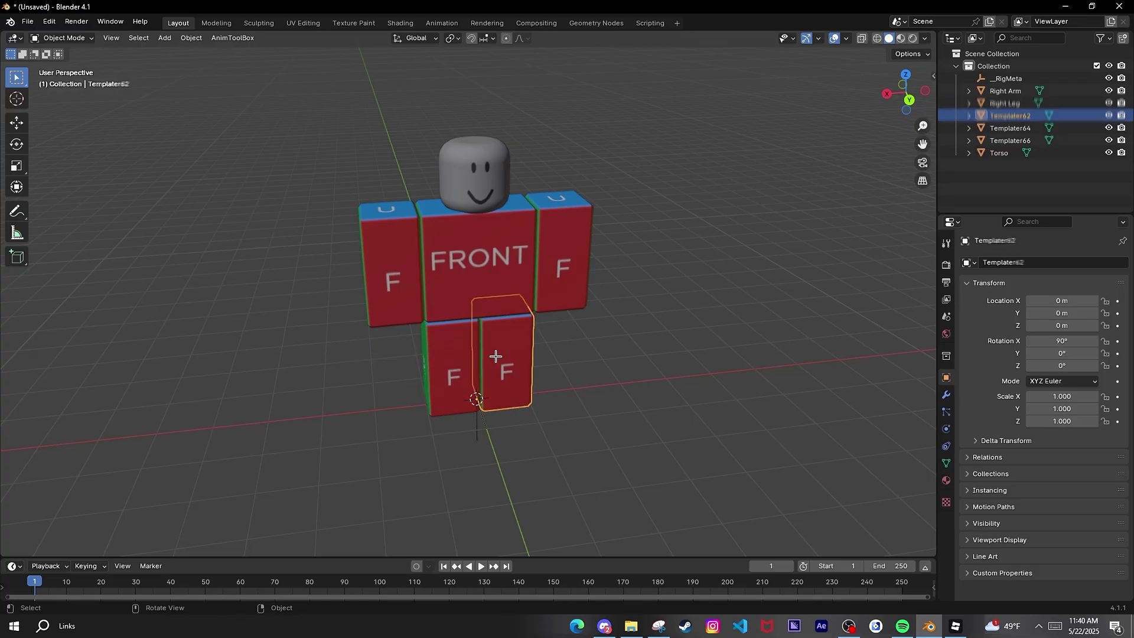
pyautogui.press('F2')
pyautogui.write('Left Leg')
pyautogui.press('Return')
pyautogui.click(566, 270)
pyautogui.press('F2')
pyautogui.write('Left Arm')
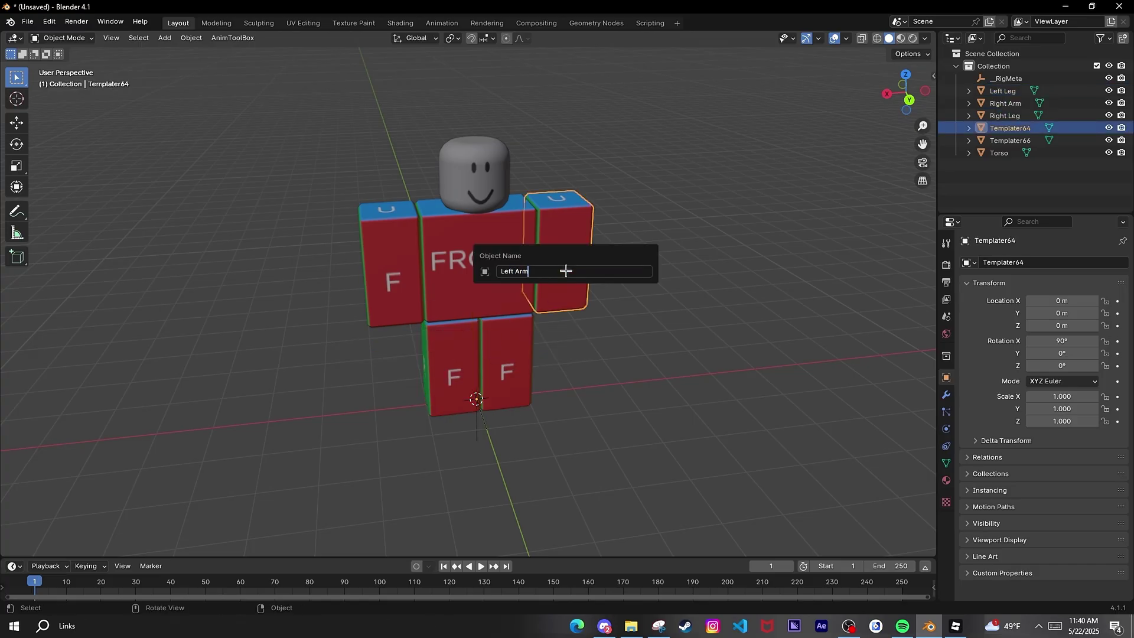
pyautogui.press('Return')
# - Rename the mesh with the smiling face as Head
pyautogui.click(467, 190)
pyautogui.press('F2')
pyautogui.write('headead')
pyautogui.press('Return')
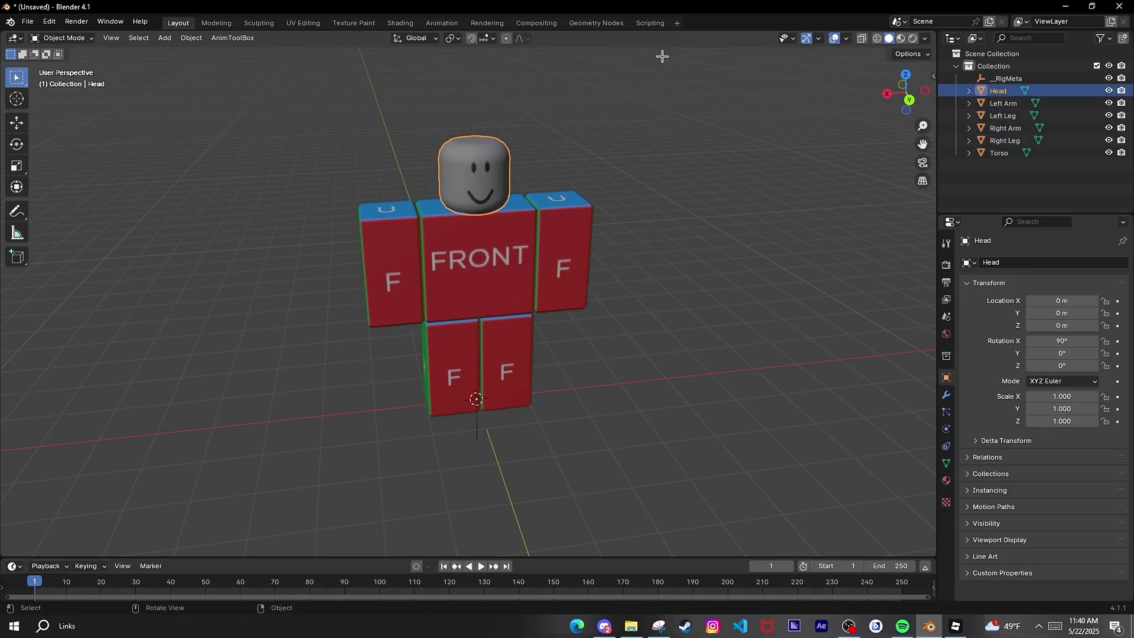
# - Rebuild the rig with the Rbx Animations add-on, using the Local Y-axis aligned bones rigging type
pyautogui.press('n')
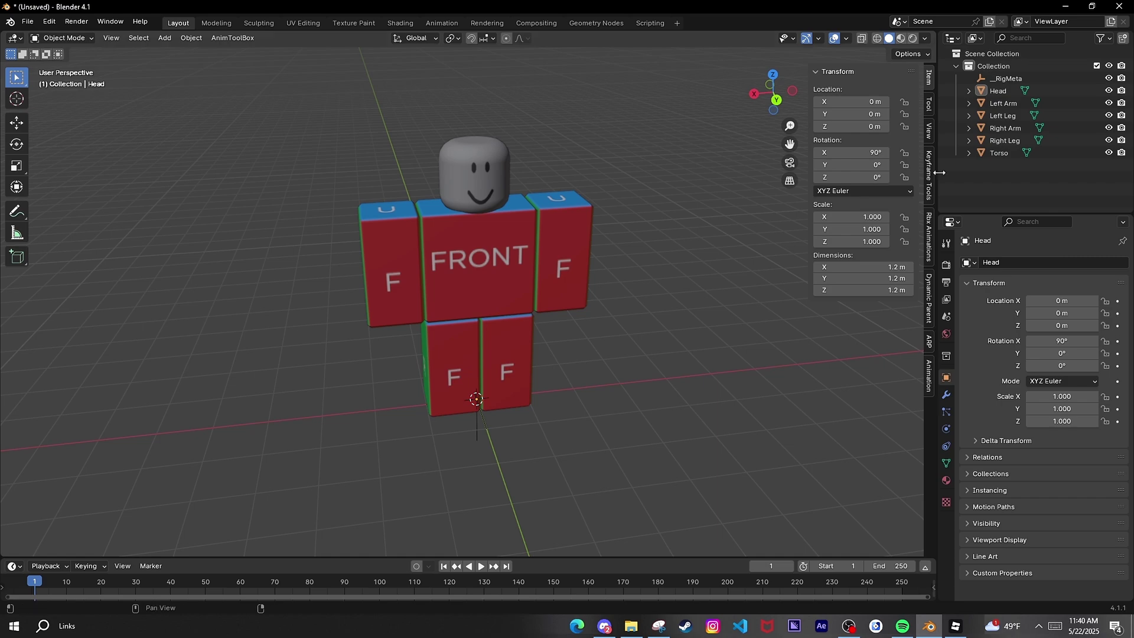
pyautogui.click(928, 236)
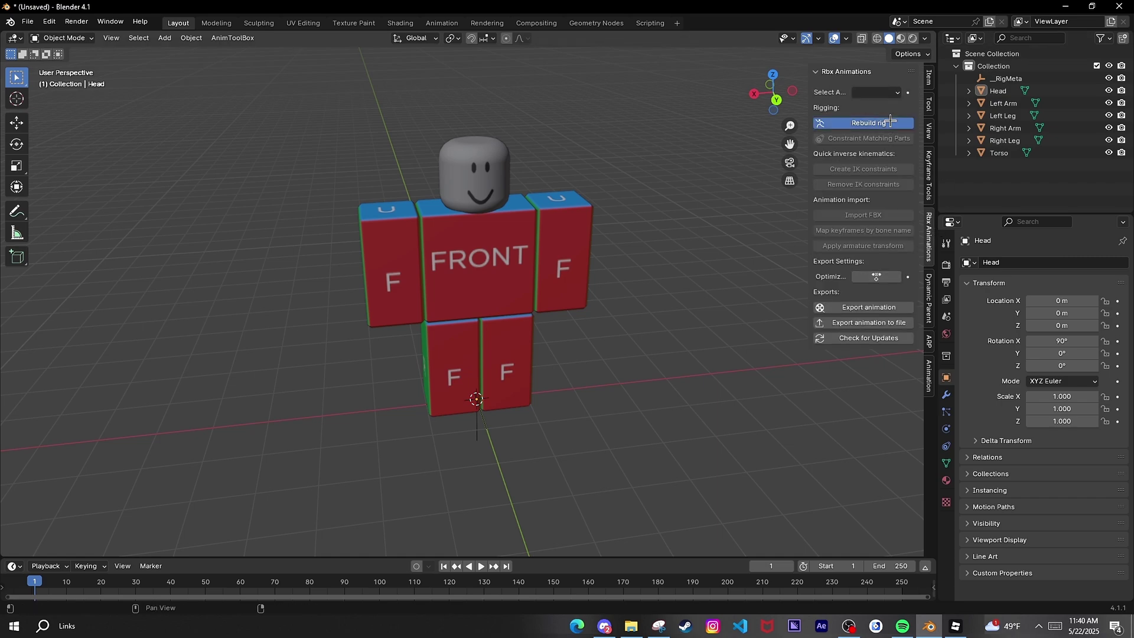
pyautogui.click(889, 121)
pyautogui.click(939, 122)
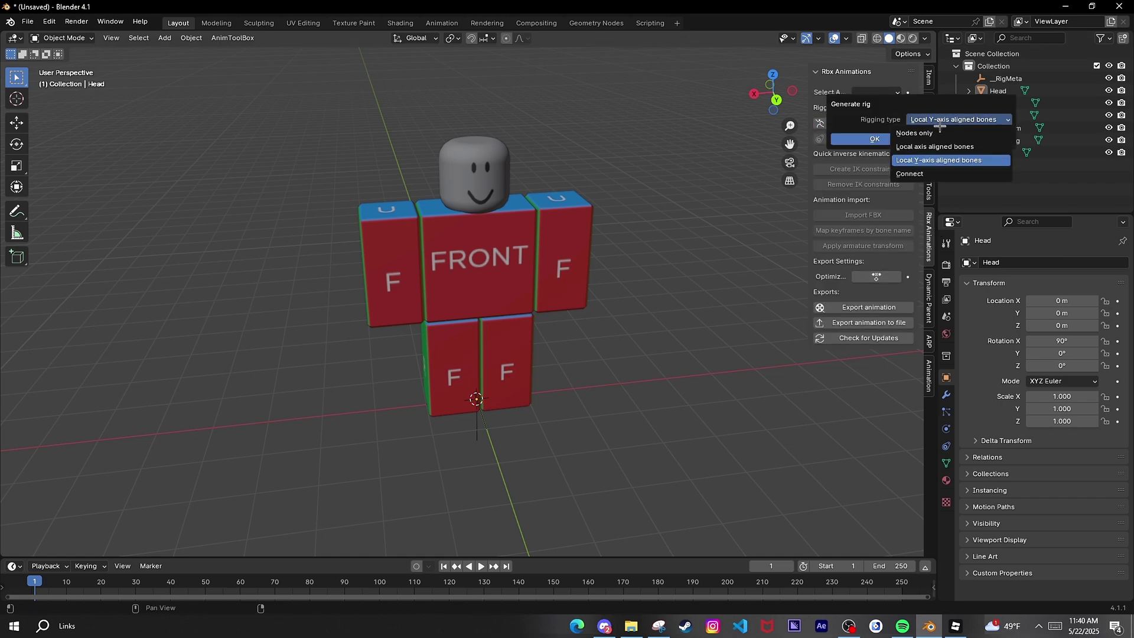
pyautogui.click(843, 139)
pyautogui.click(873, 136)
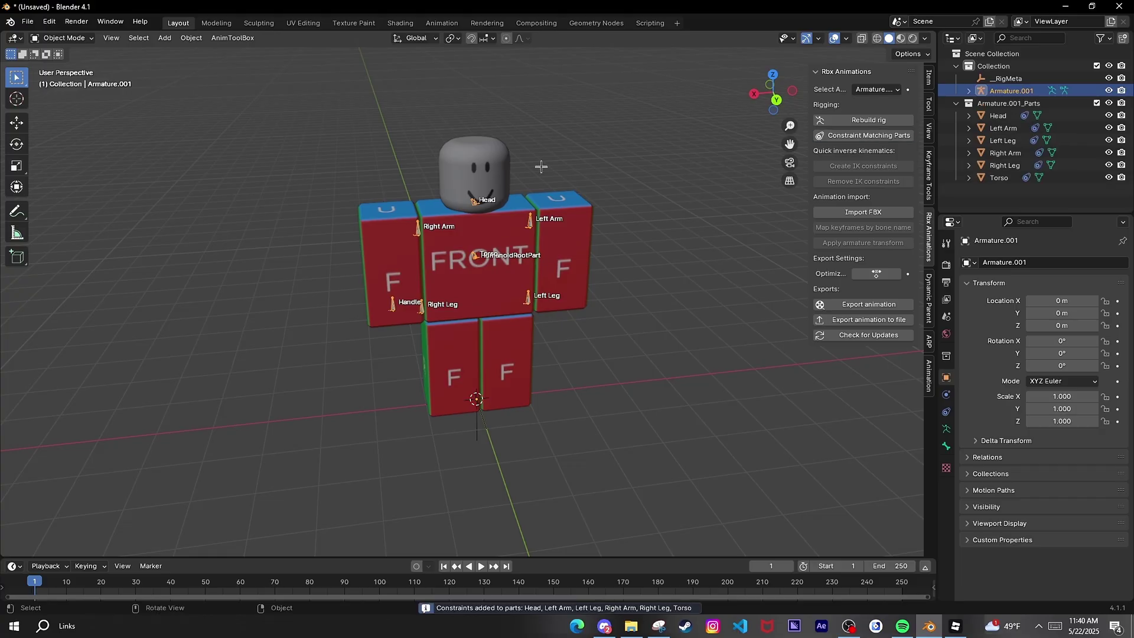
# - Switch the generated armature to Pose Mode and activate the Rotate tool
pyautogui.click(80, 39)
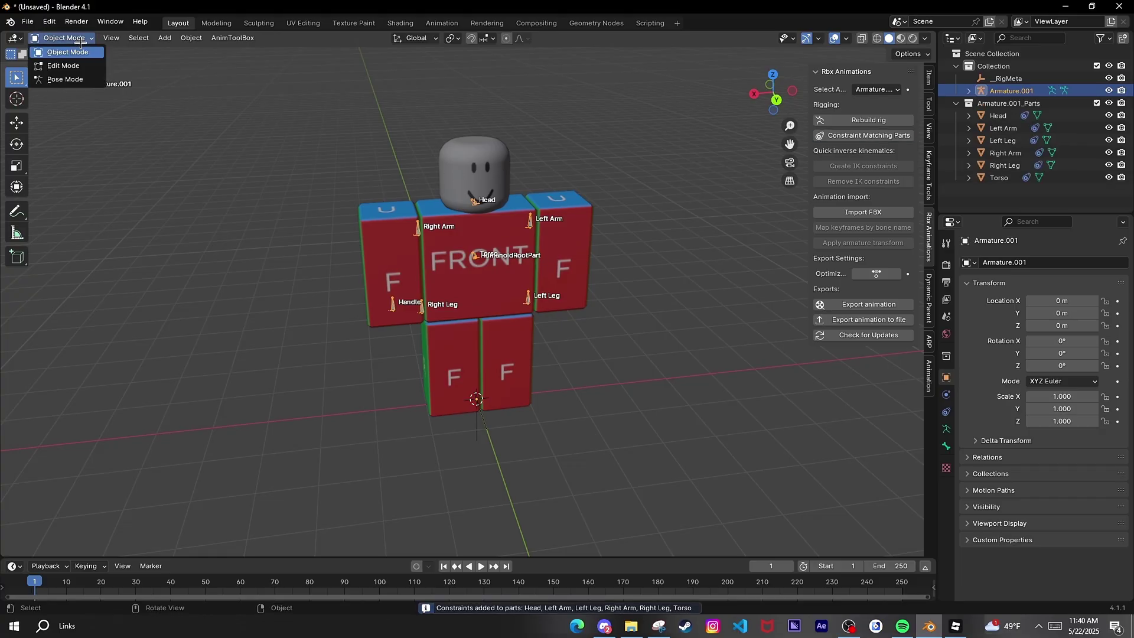
pyautogui.click(76, 83)
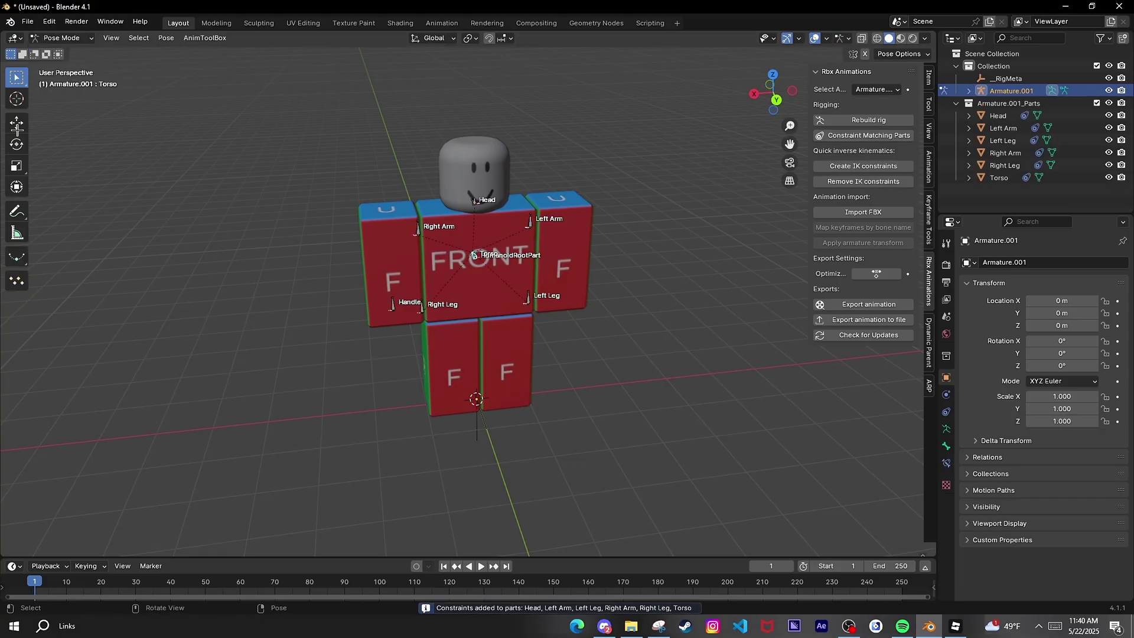
pyautogui.click(16, 145)
# - Test the rig by rotating the Handle and Torso bones, reverting each rotation
pyautogui.moveTo(460, 265); pyautogui.dragTo(411, 233)
pyautogui.rightClick(472, 246)
pyautogui.rightClick(411, 233)
pyautogui.click(403, 308)
pyautogui.moveTo(403, 309); pyautogui.dragTo(445, 315)
pyautogui.hotkey('ctrl', 'z')
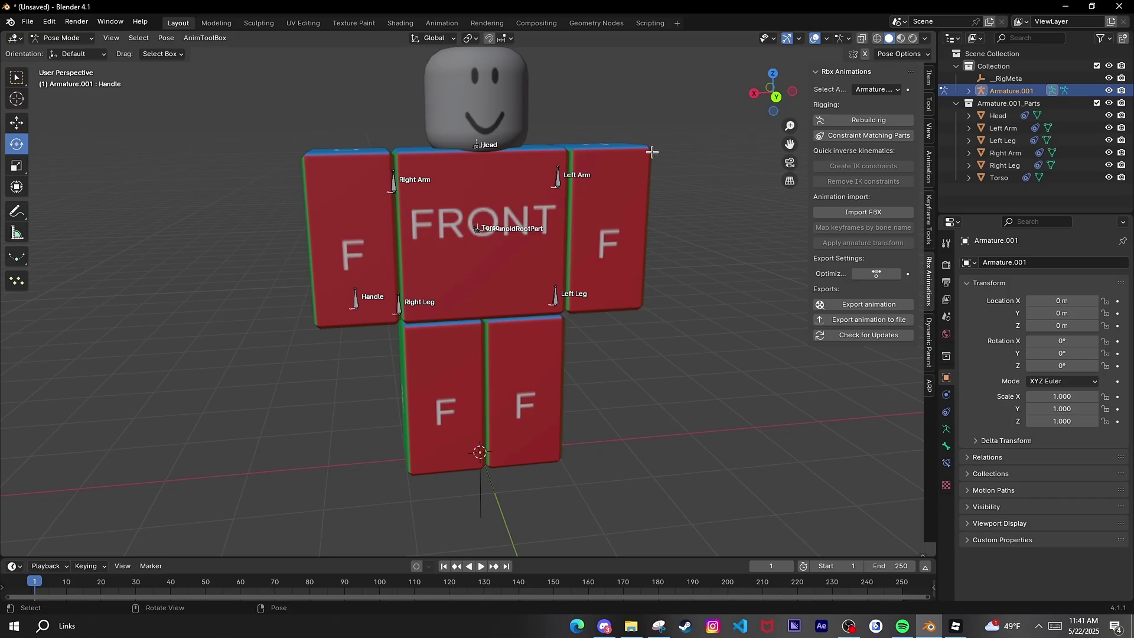
pyautogui.moveTo(652, 152); pyautogui.dragTo(534, 198)
pyautogui.click(477, 229)
pyautogui.moveTo(477, 229)
pyautogui.mouseDown()
pyautogui.moveTo(506, 251)
pyautogui.moveTo(496, 239)
pyautogui.mouseUp()
pyautogui.moveTo(480, 225); pyautogui.dragTo(452, 168)
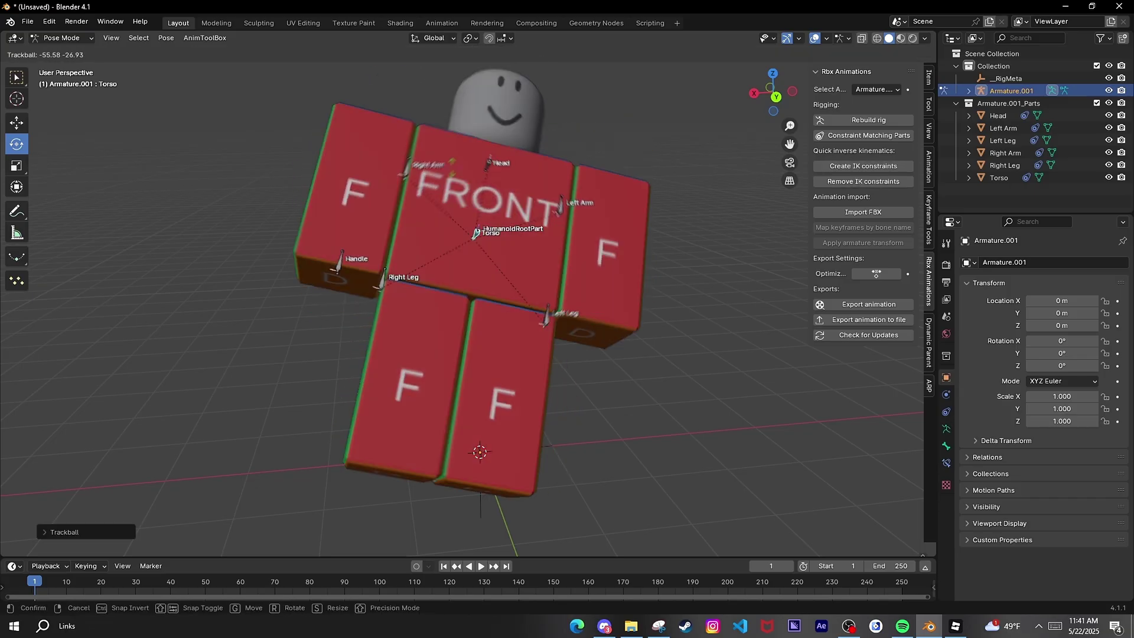
pyautogui.press('Escape')
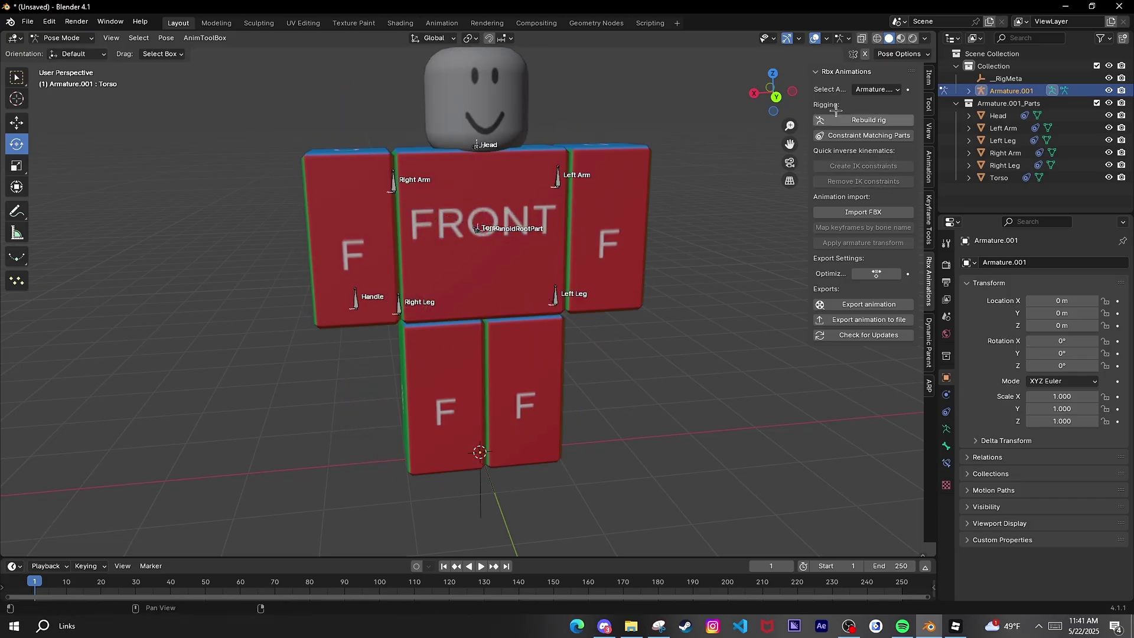
# - Save the project as FK.blend in the Tutorial folder
pyautogui.moveTo(772, 94)
pyautogui.mouseDown()
pyautogui.moveTo(643, 94)
pyautogui.moveTo(645, 121)
pyautogui.moveTo(782, 95)
pyautogui.mouseUp()
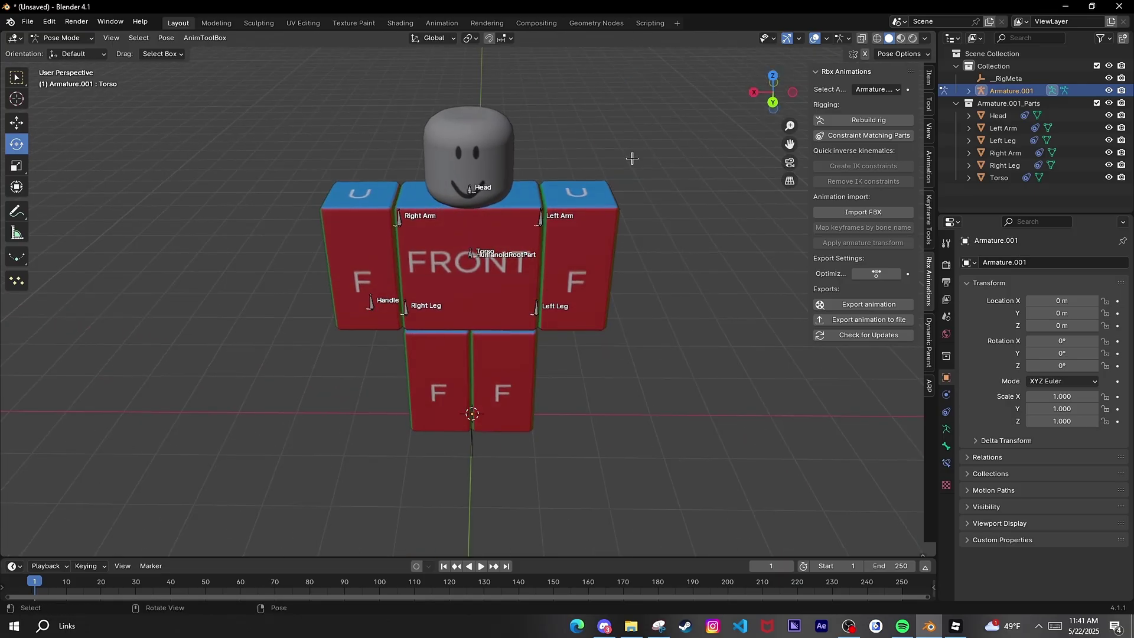
pyautogui.click(27, 22)
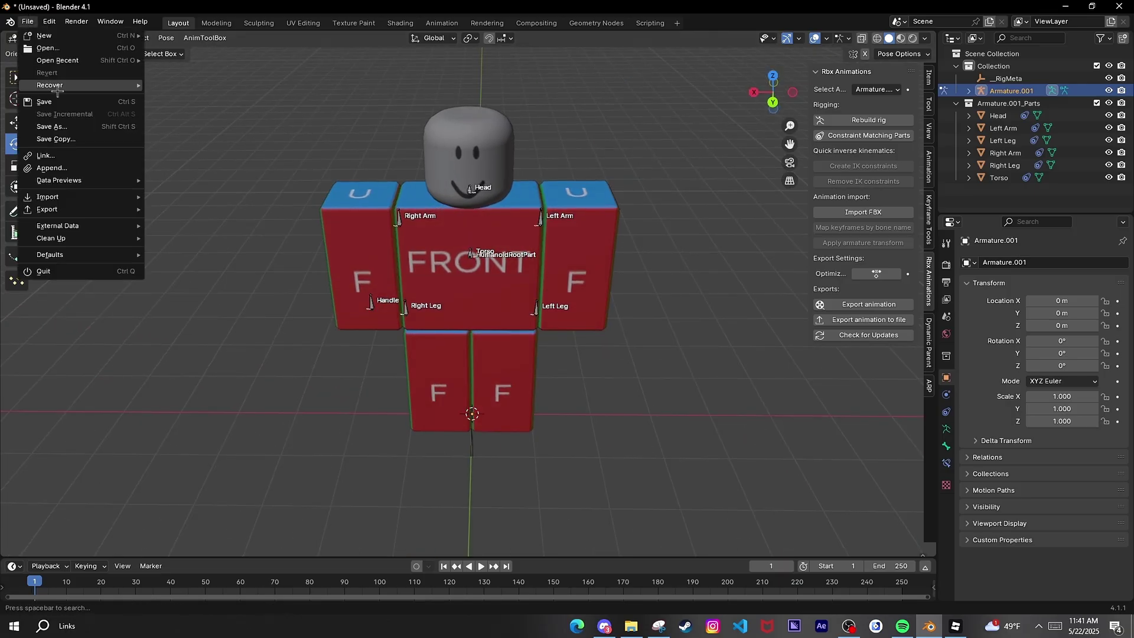
pyautogui.click(60, 126)
pyautogui.write('FK.blend')
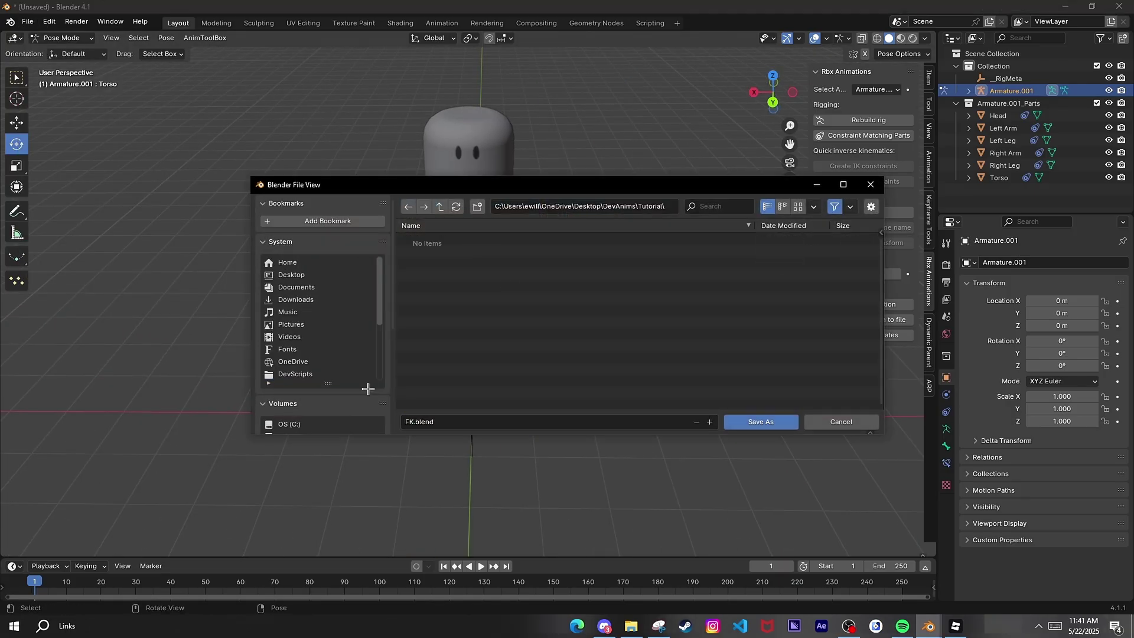
pyautogui.click(753, 422)
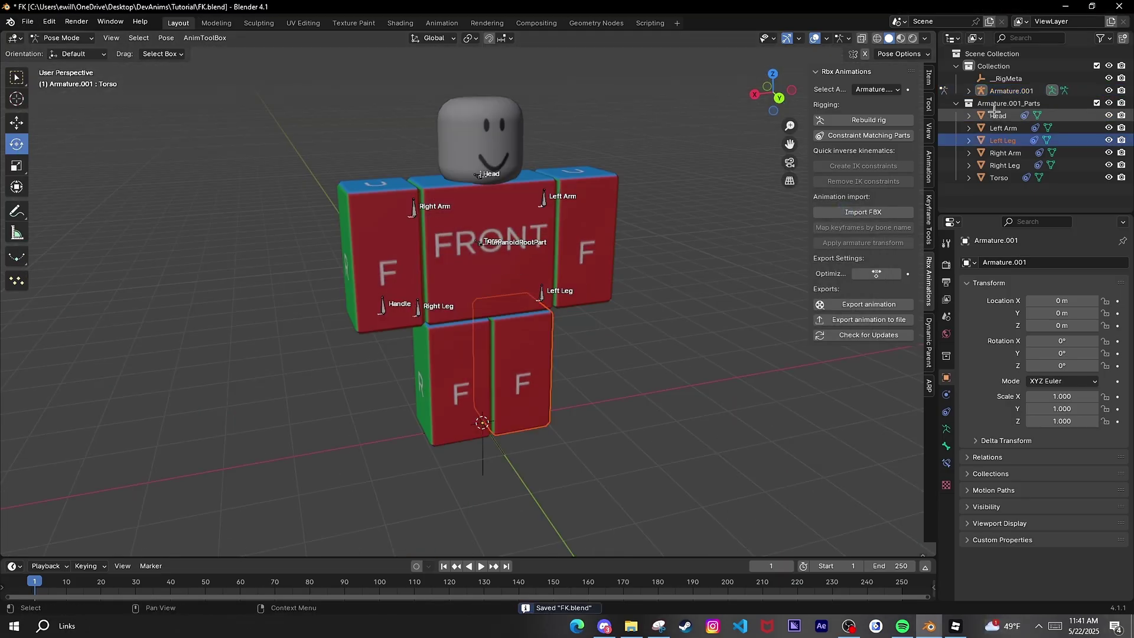
# - Move all six body part meshes from Armature.001_Parts into the main Collection
pyautogui.click(998, 115)
pyautogui.keyDown('shift'); pyautogui.click(998, 177); pyautogui.keyUp('shift')
pyautogui.moveTo(998, 177); pyautogui.dragTo(993, 67)
pyautogui.click(587, 231)
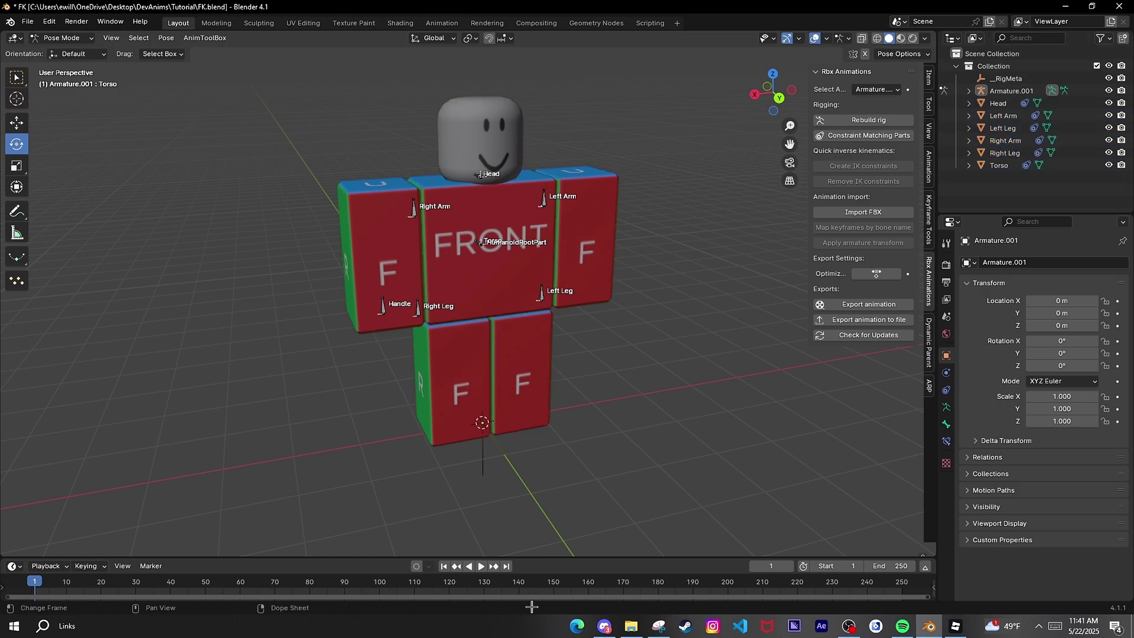
# - Enlarge the Timeline area and change it to a Dope Sheet editor
pyautogui.moveTo(530, 477); pyautogui.dragTo(526, 372)
pyautogui.click(15, 379)
pyautogui.click(170, 416)
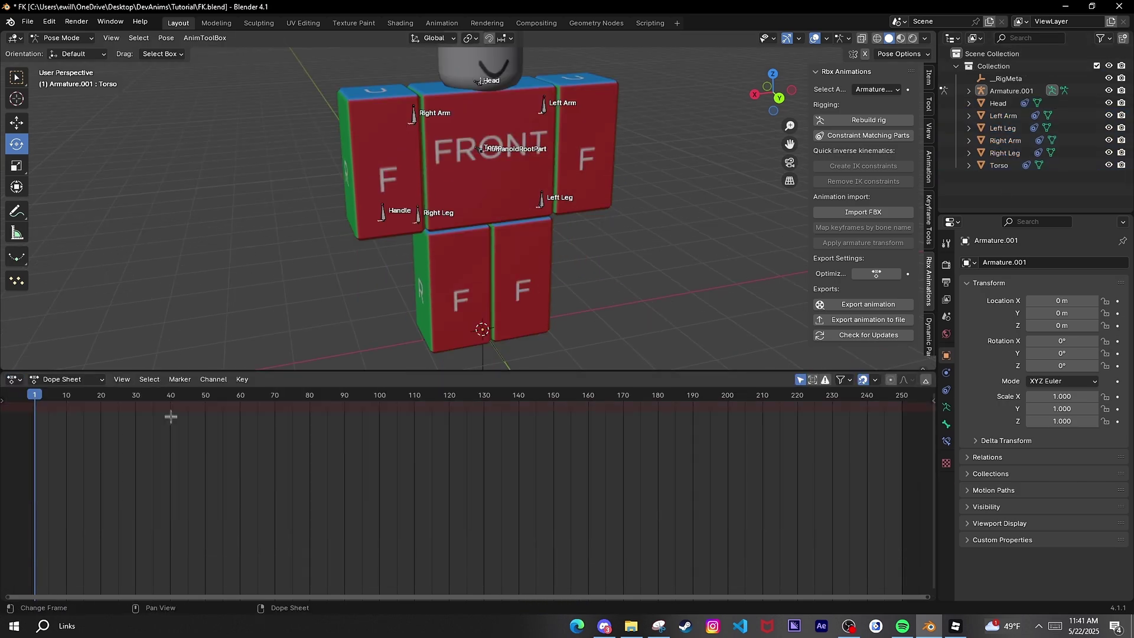
pyautogui.rightClick(283, 375)
pyautogui.click(261, 443)
pyautogui.click(256, 409)
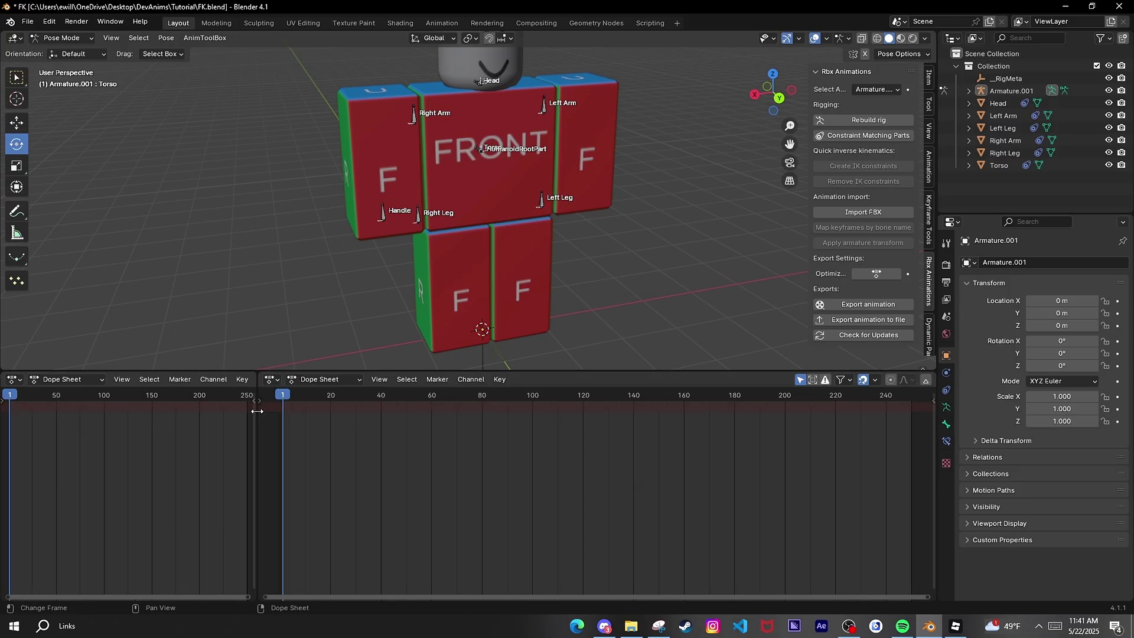
pyautogui.rightClick(538, 379)
pyautogui.click(531, 447)
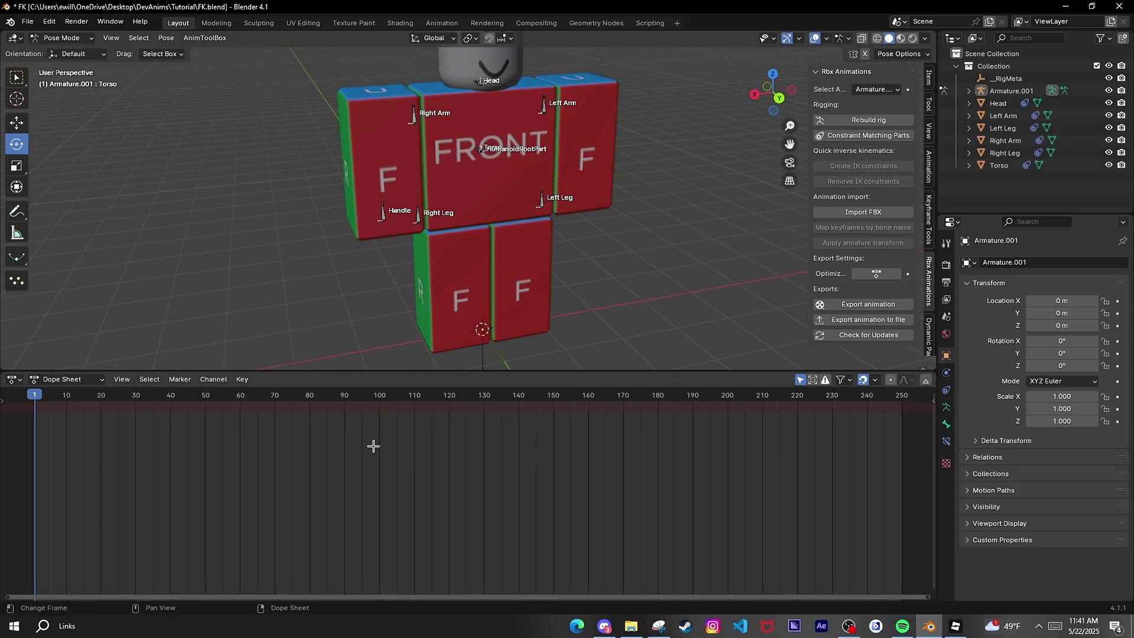
# - Split the Dope Sheet area horizontally, make the lower part a Timeline, and shrink it to a thin strip
pyautogui.rightClick(367, 378)
pyautogui.click(324, 318)
pyautogui.click(112, 484)
pyautogui.click(13, 492)
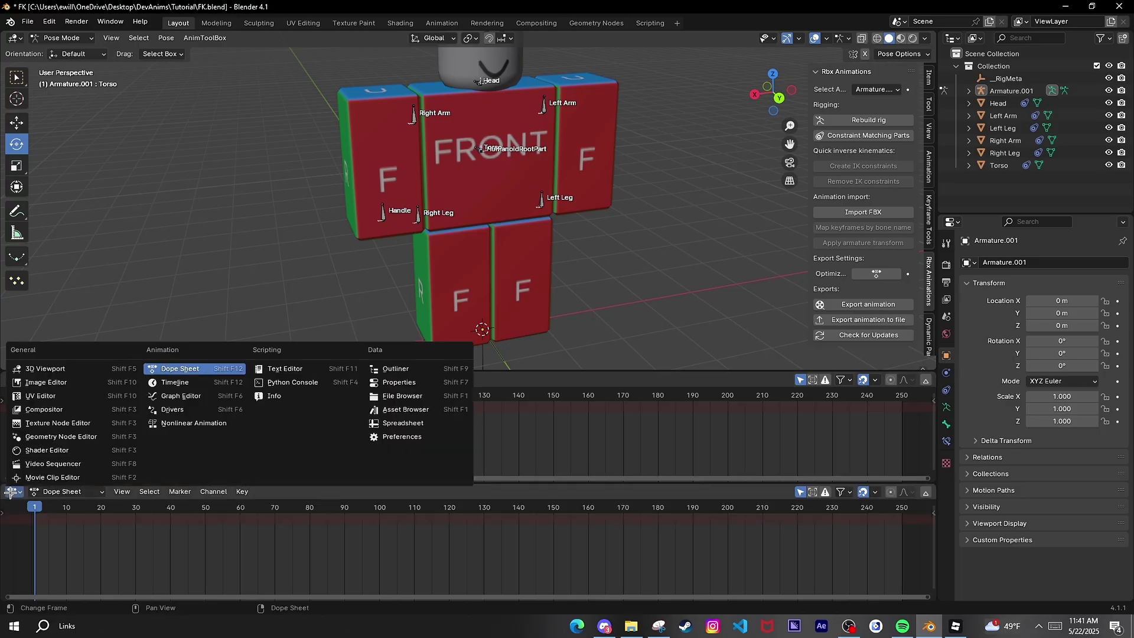
pyautogui.click(175, 382)
pyautogui.moveTo(339, 486); pyautogui.dragTo(415, 598)
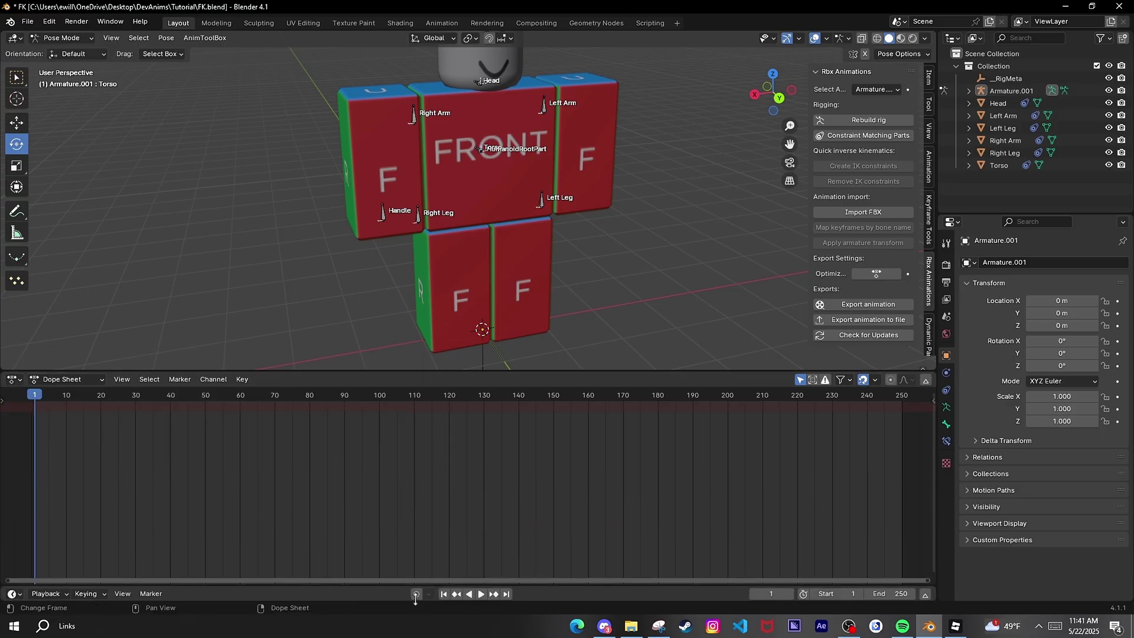
# - Enable auto keying and keyframe all bones at frame 1 by copying and pasting their pose
pyautogui.click(545, 163)
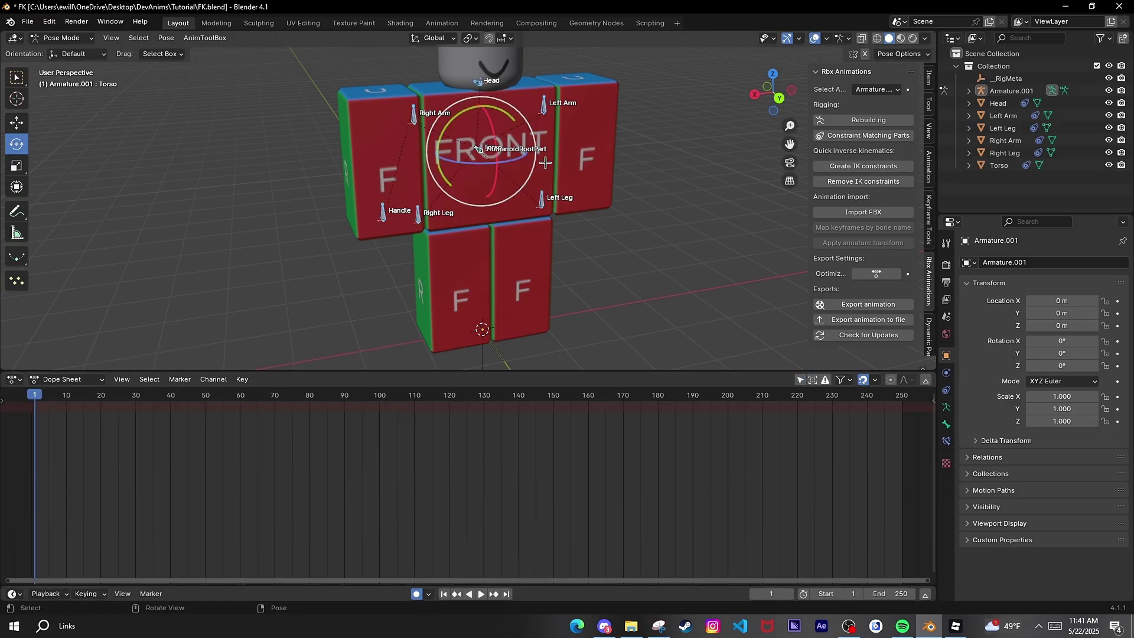
pyautogui.click(229, 223)
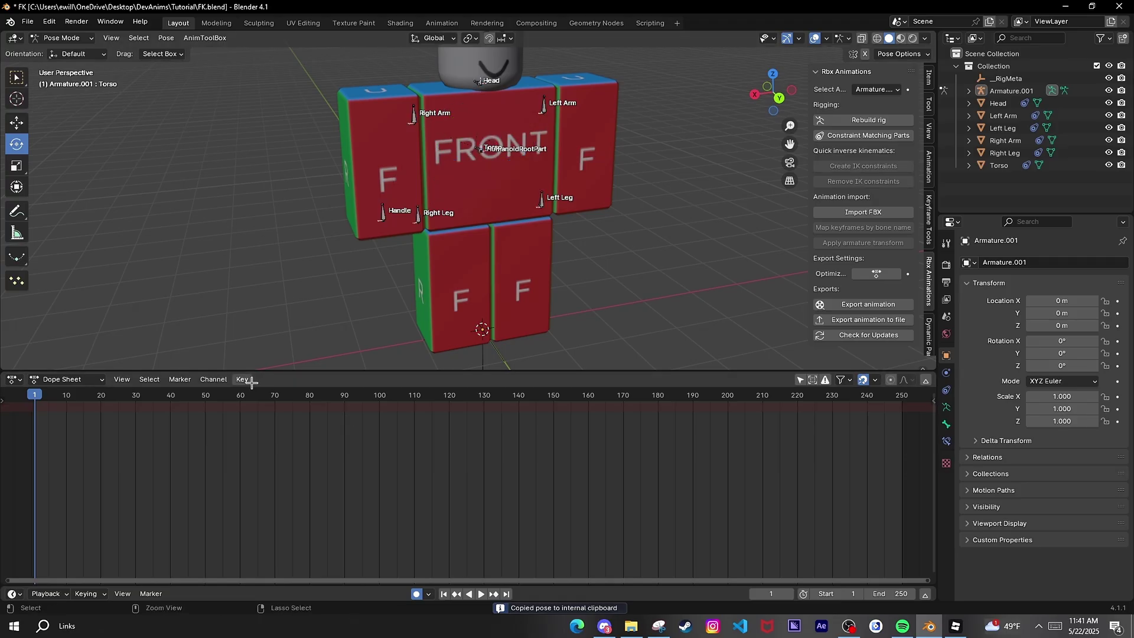
pyautogui.hotkey('ctrl', 'v')
pyautogui.hotkey('ctrl', 'v')
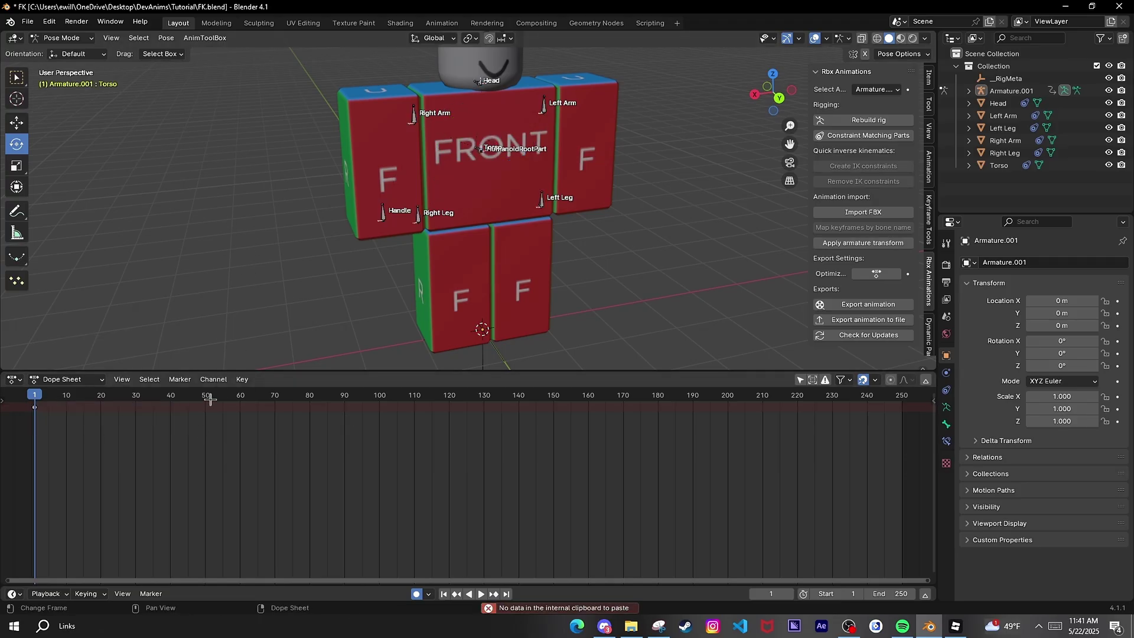
pyautogui.click(5, 406)
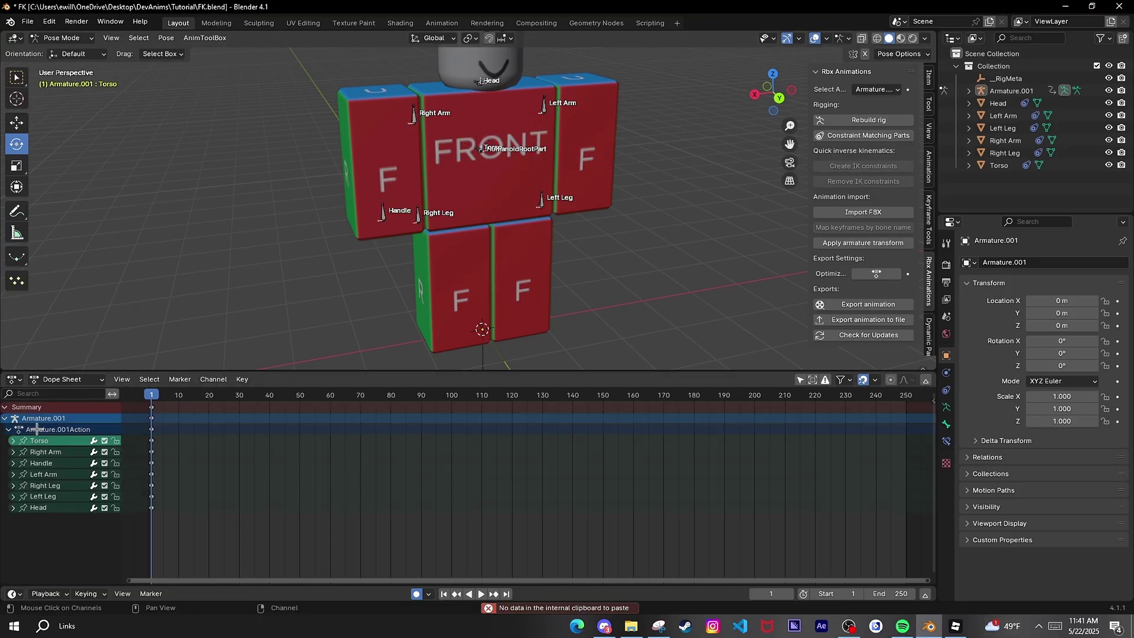
pyautogui.click(186, 450)
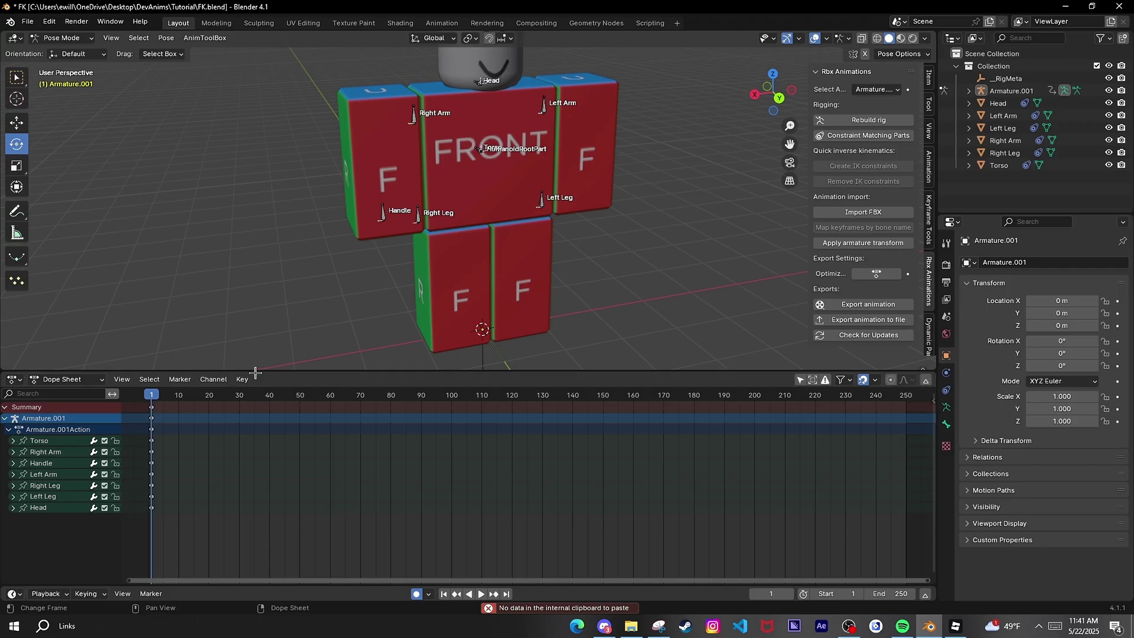
pyautogui.moveTo(255, 372); pyautogui.dragTo(252, 434)
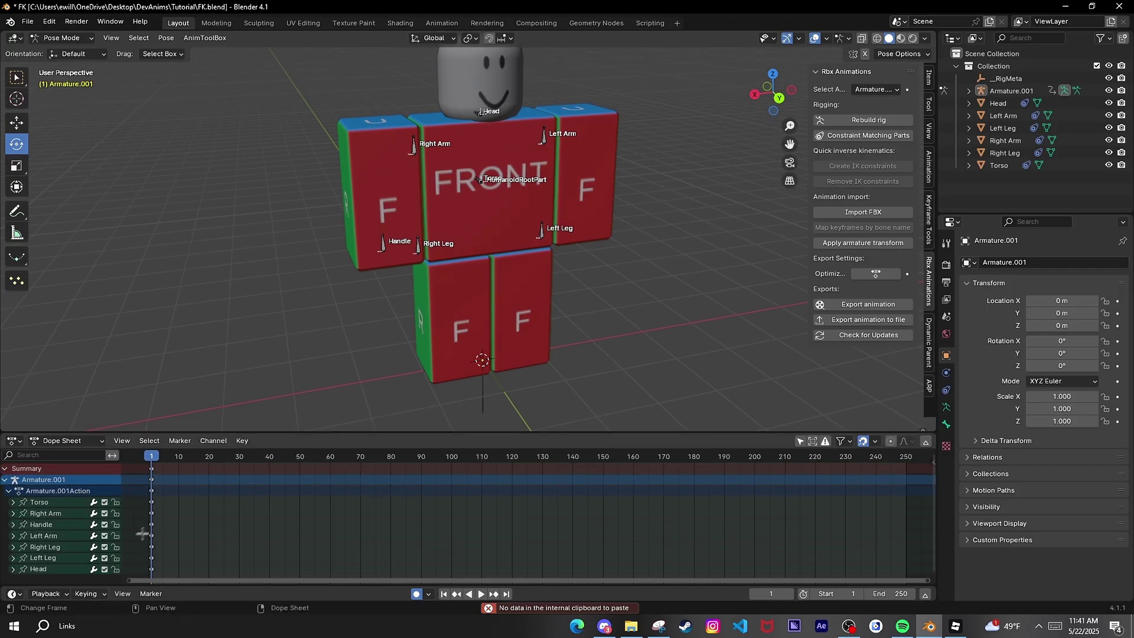
# - Test auto keying by rotating the Torso bone and undo the rotation
pyautogui.click(477, 177)
pyautogui.moveTo(477, 177); pyautogui.dragTo(537, 247)
pyautogui.hotkey('ctrl', 'z')
# - Set the animation's start frame to 0 and move all bone keyframes to frame 0
pyautogui.click(457, 463)
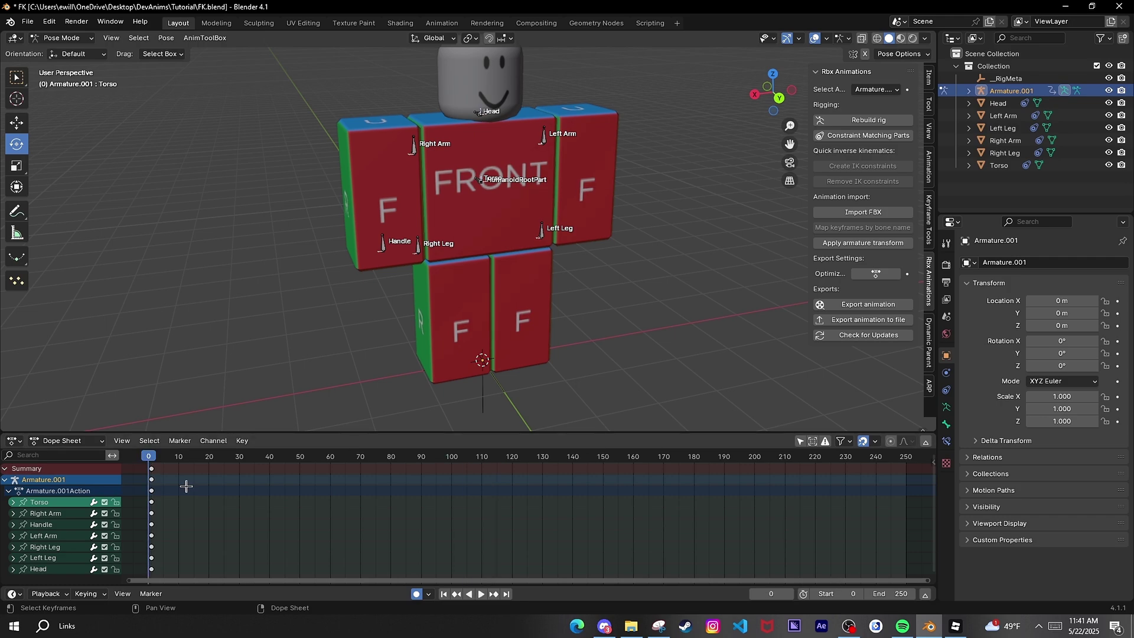
pyautogui.moveTo(162, 480); pyautogui.dragTo(143, 475)
pyautogui.press('g')
pyautogui.click(137, 476)
pyautogui.press('g')
pyautogui.click(142, 475)
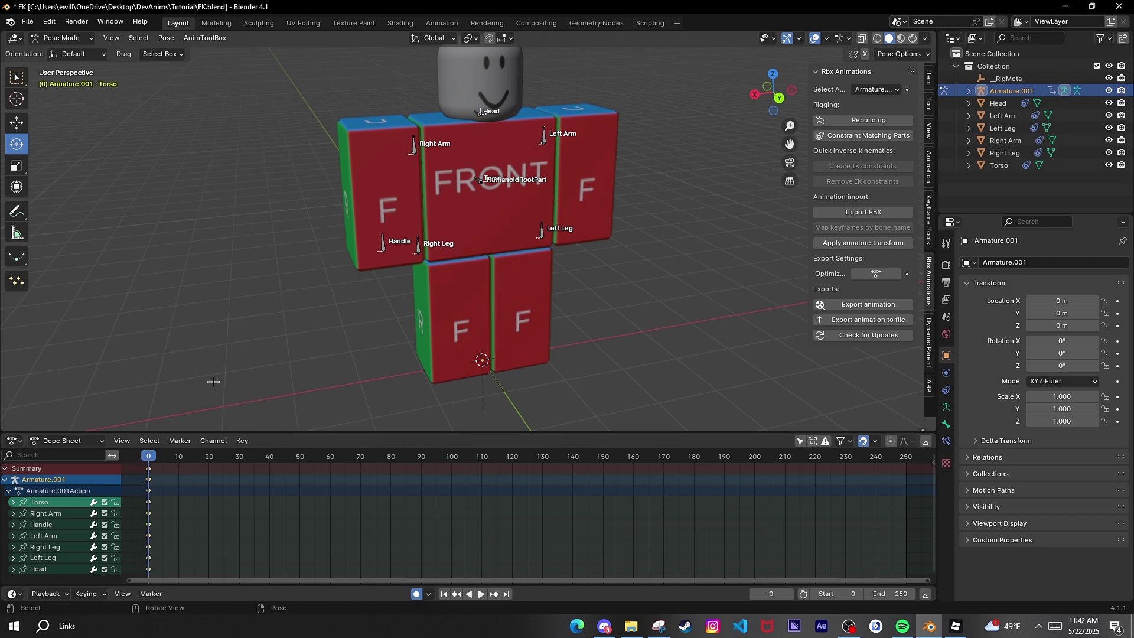
# - Save the changes to FK.blend
pyautogui.hotkey('ctrl', 's')
pyautogui.scroll(-2, 744, 299)
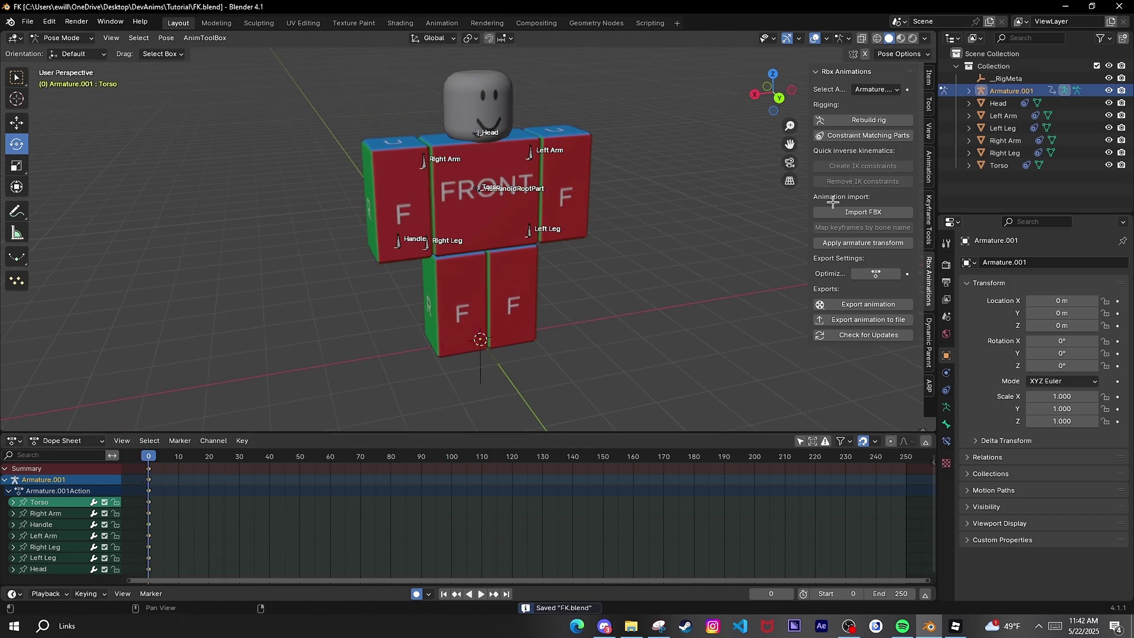
pyautogui.moveTo(789, 144); pyautogui.dragTo(784, 168)
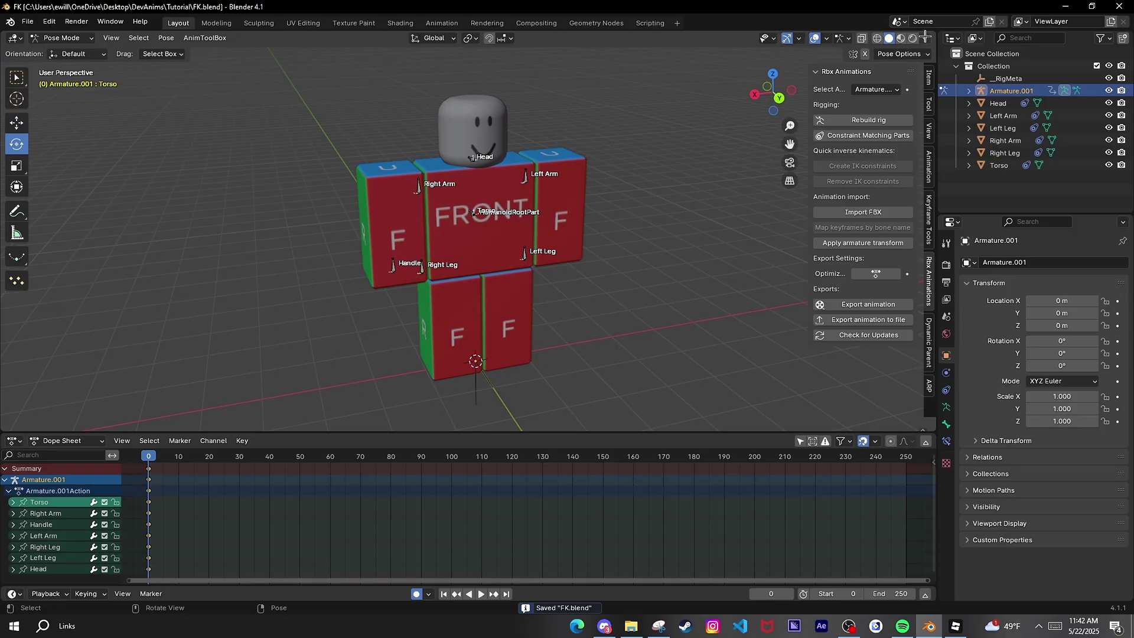
# - Set the viewport shading's lighting to MatCap
pyautogui.click(925, 38)
pyautogui.click(908, 128)
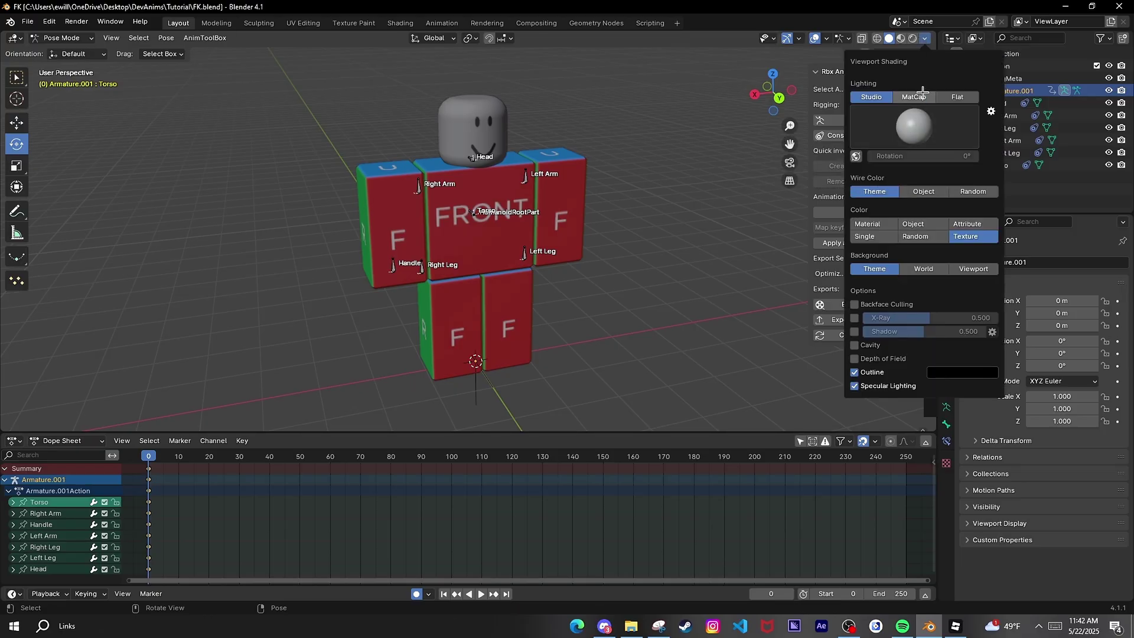
pyautogui.click(913, 97)
# - Try several matcaps on the rig, including metallic grey, high-contrast white and glossy red ones
pyautogui.click(914, 127)
pyautogui.click(916, 154)
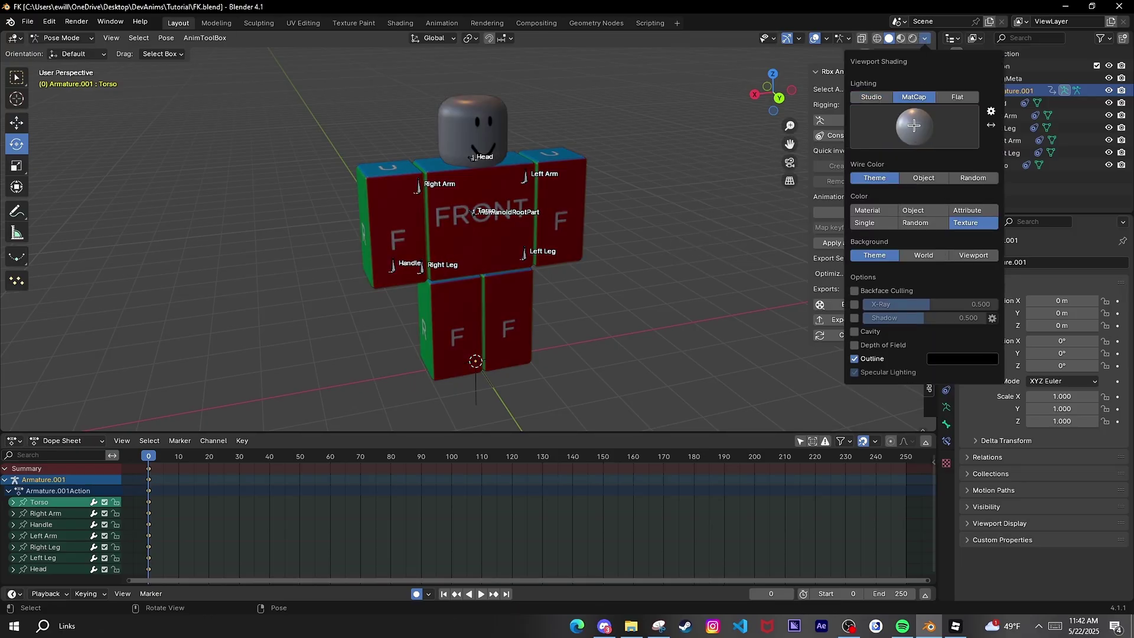
pyautogui.click(914, 127)
pyautogui.click(886, 167)
pyautogui.click(908, 139)
pyautogui.click(921, 167)
pyautogui.click(924, 137)
pyautogui.click(956, 166)
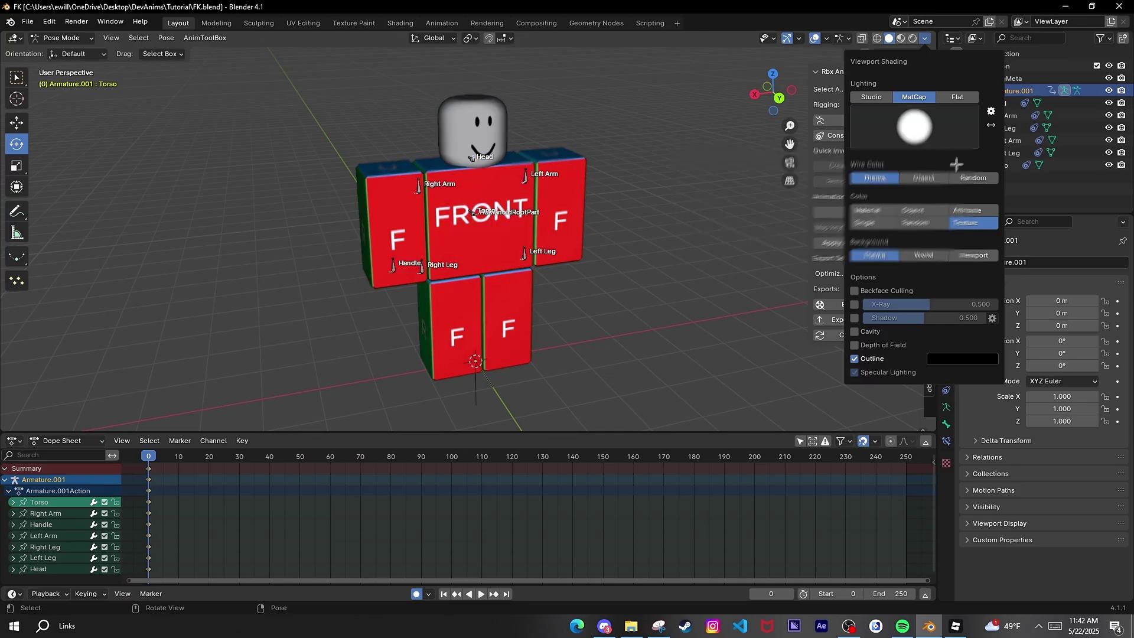
pyautogui.click(945, 137)
pyautogui.click(956, 202)
pyautogui.click(920, 169)
pyautogui.click(918, 134)
pyautogui.click(920, 206)
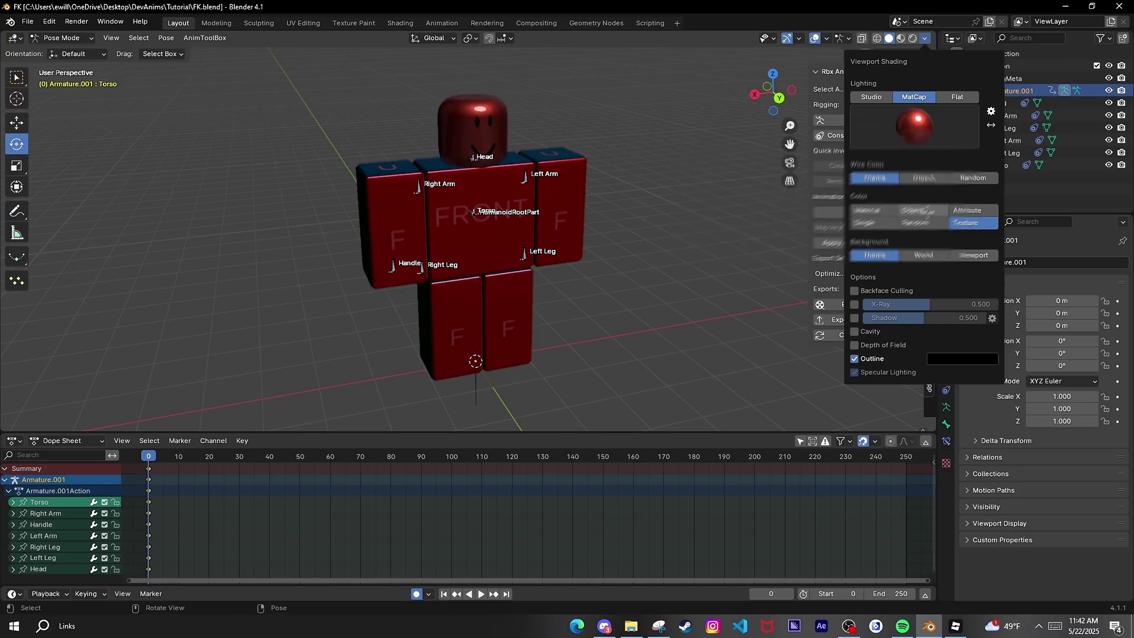
pyautogui.click(919, 136)
pyautogui.click(920, 169)
# - Apply the glossy light-grey matcap to the viewport shading
pyautogui.click(918, 135)
pyautogui.click(885, 170)
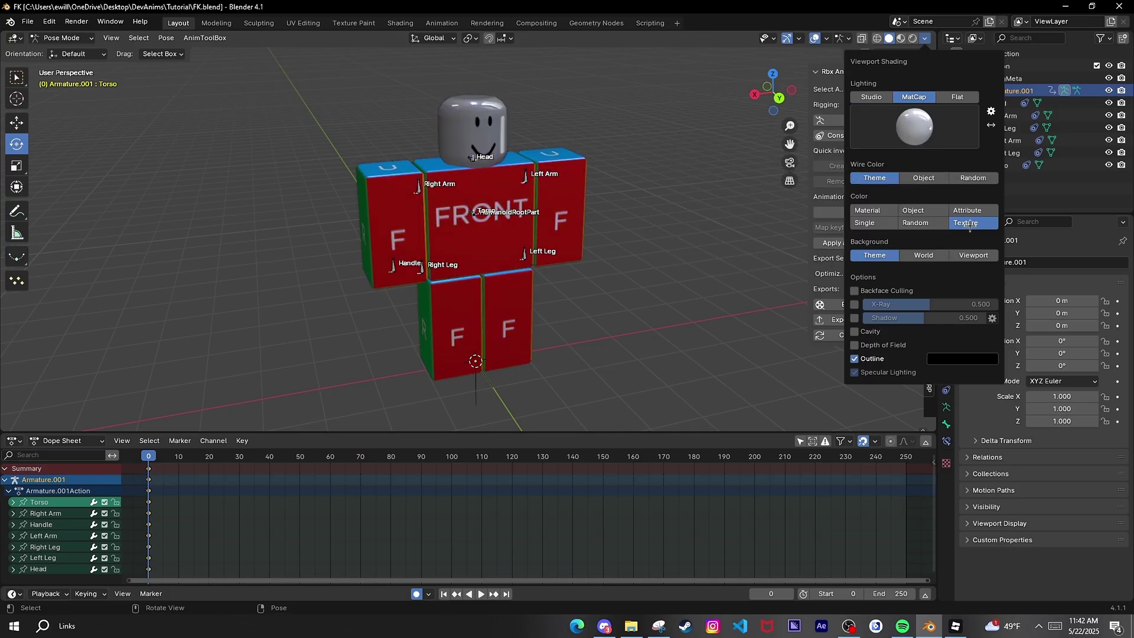
# - Give the 3D viewport a custom near-black background color
pyautogui.click(947, 258)
pyautogui.click(969, 270)
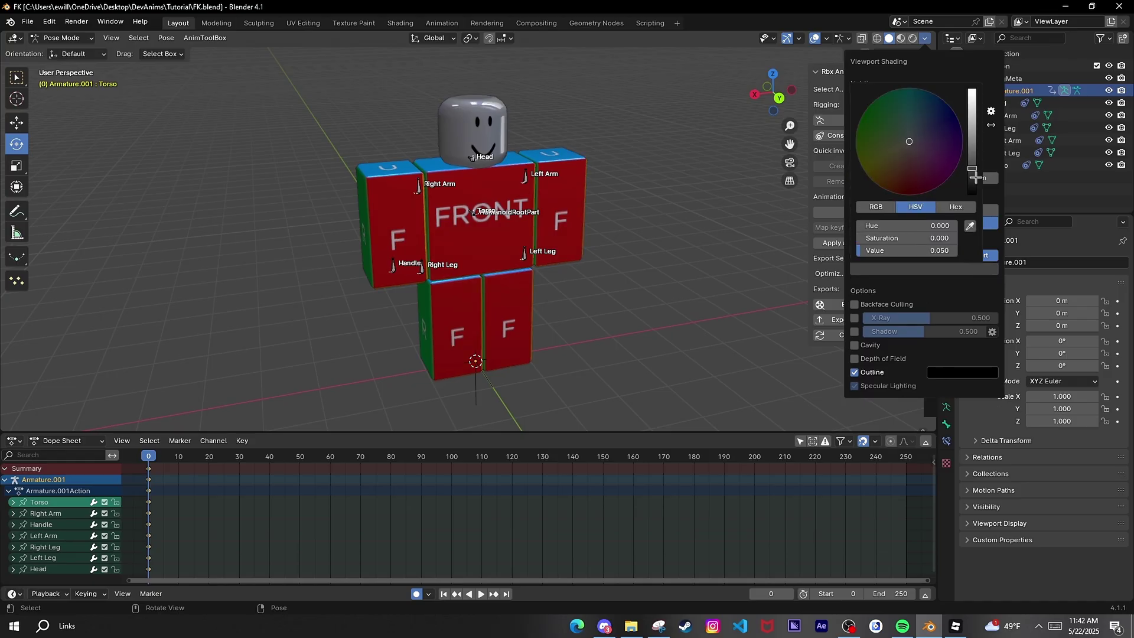
pyautogui.moveTo(971, 169); pyautogui.dragTo(971, 184)
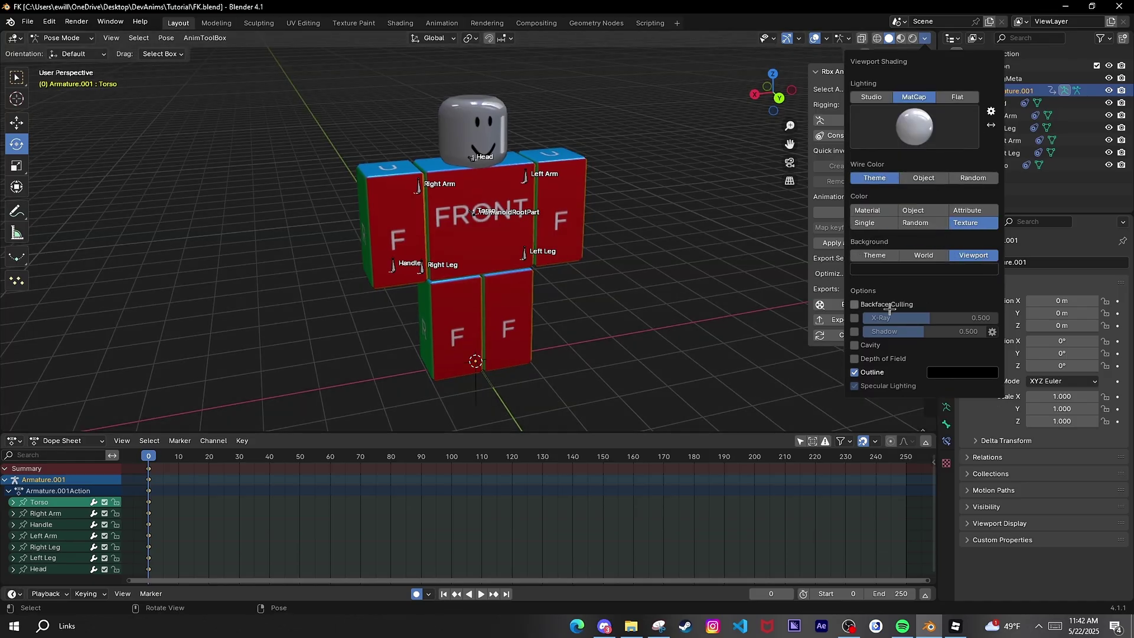
# - Enable Backface Culling and Screen-type Cavity in the viewport shading options
pyautogui.click(871, 346)
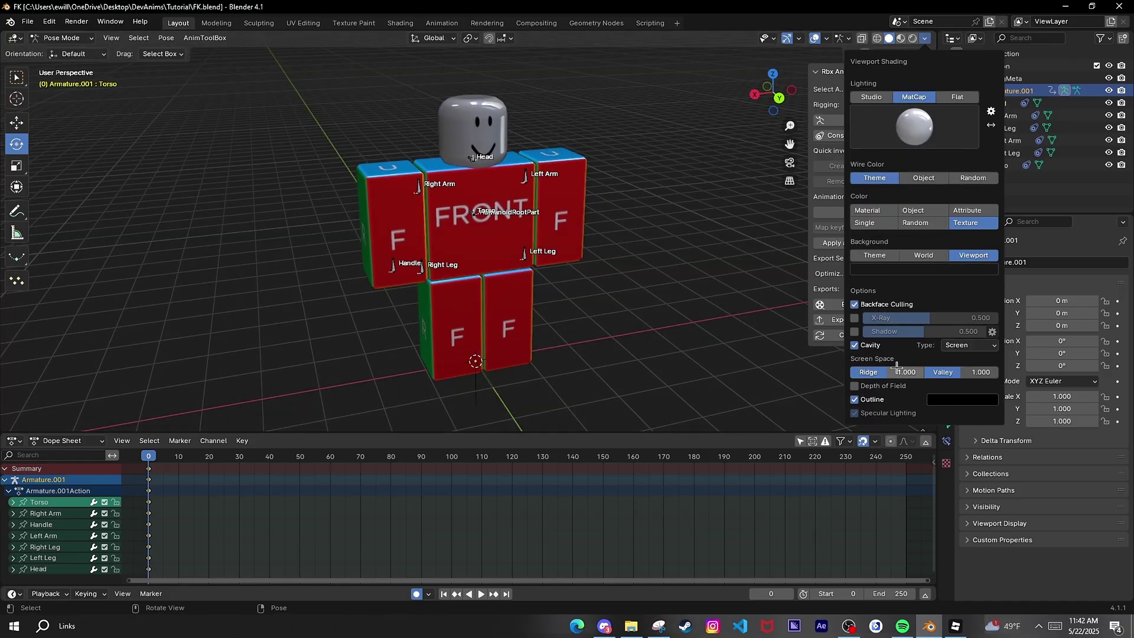
pyautogui.click(962, 386)
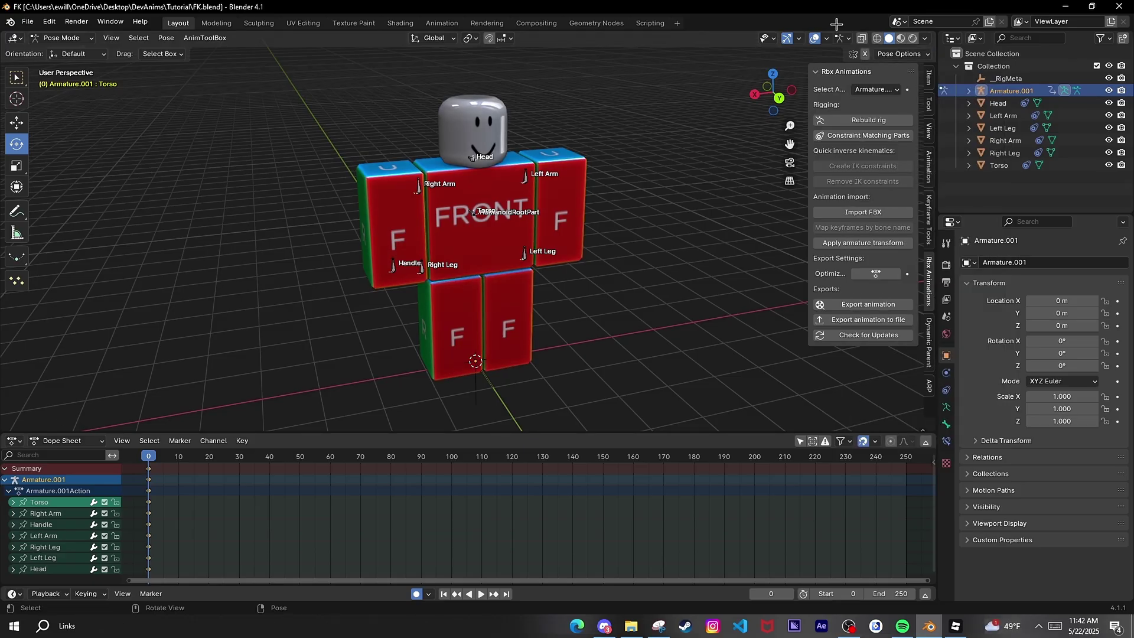
pyautogui.moveTo(775, 93); pyautogui.dragTo(784, 97)
# - Save the changes to FK.blend
pyautogui.click(474, 212)
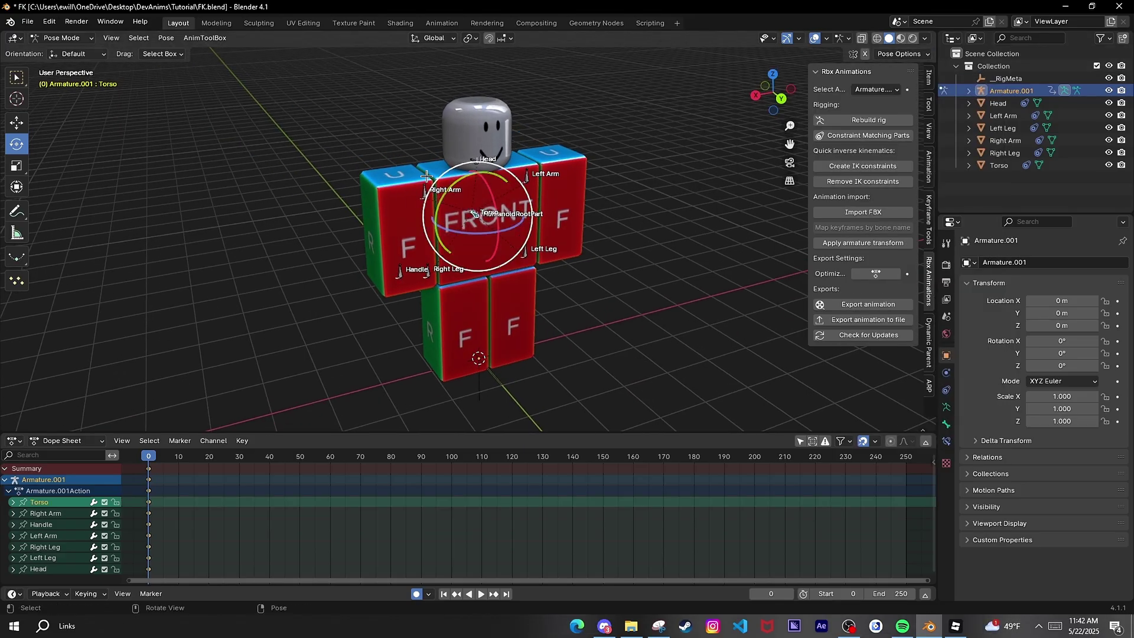
pyautogui.hotkey('ctrl', 's')
pyautogui.moveTo(475, 212); pyautogui.dragTo(525, 214)
pyautogui.hotkey('ctrl', 'z')
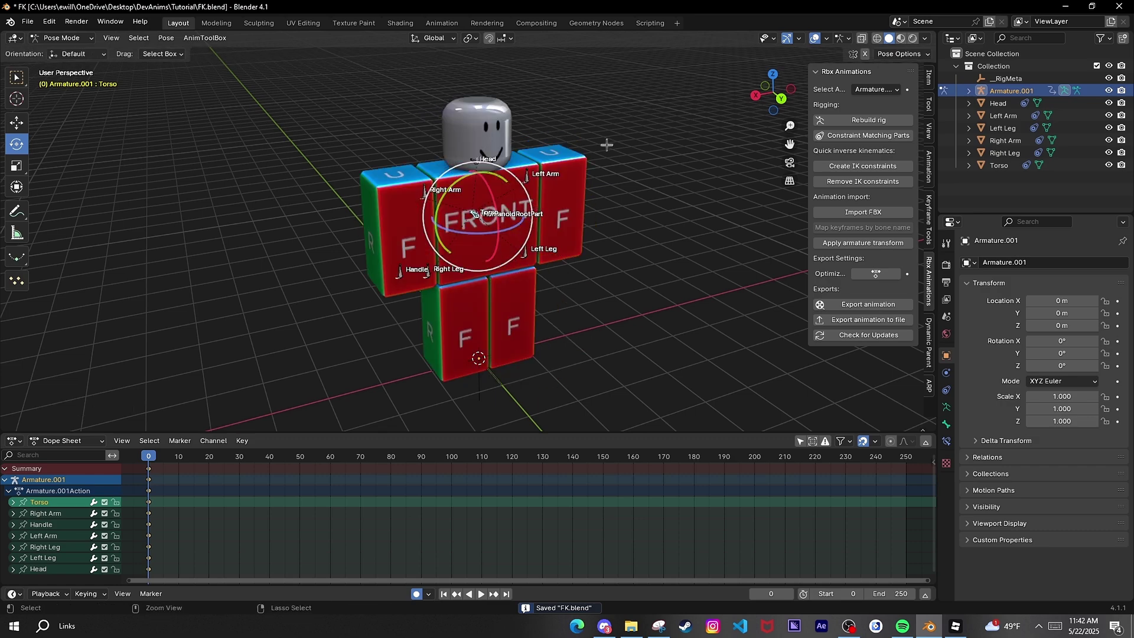
pyautogui.click(152, 112)
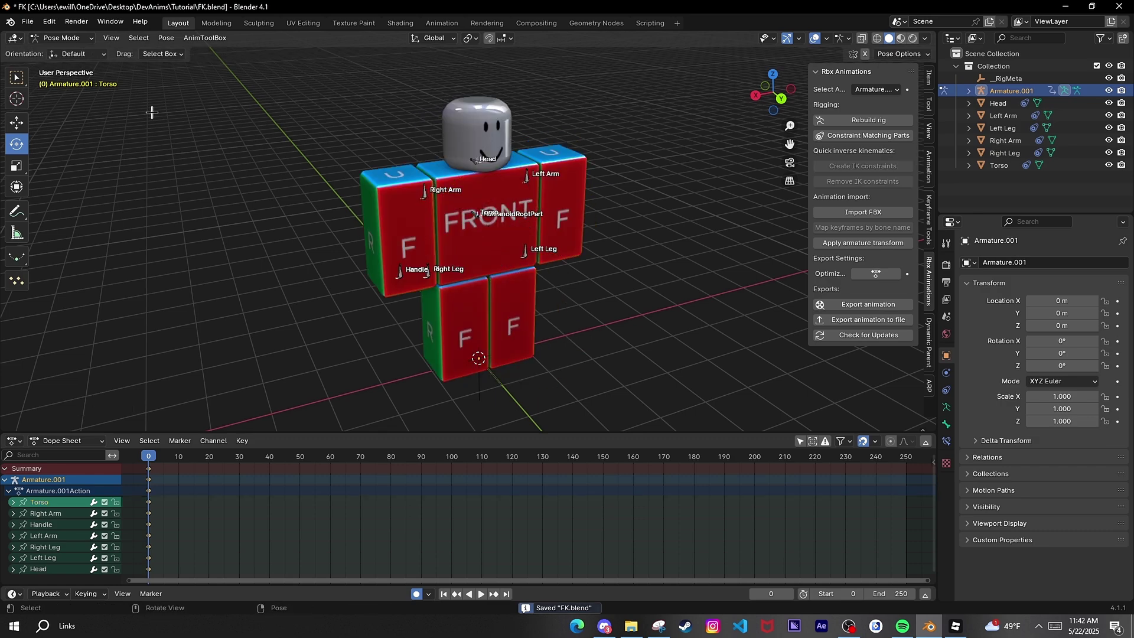
# - Save the project under the new file name Unparented.blend in the Tutorial folder
pyautogui.click(28, 21)
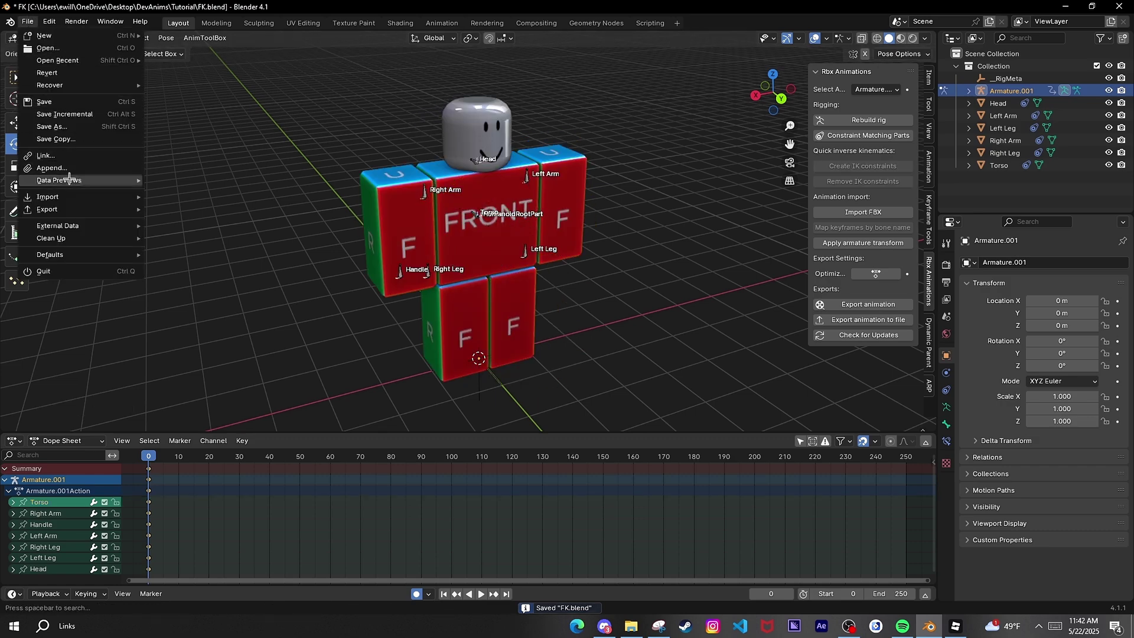
pyautogui.click(58, 126)
pyautogui.write('Unparented')
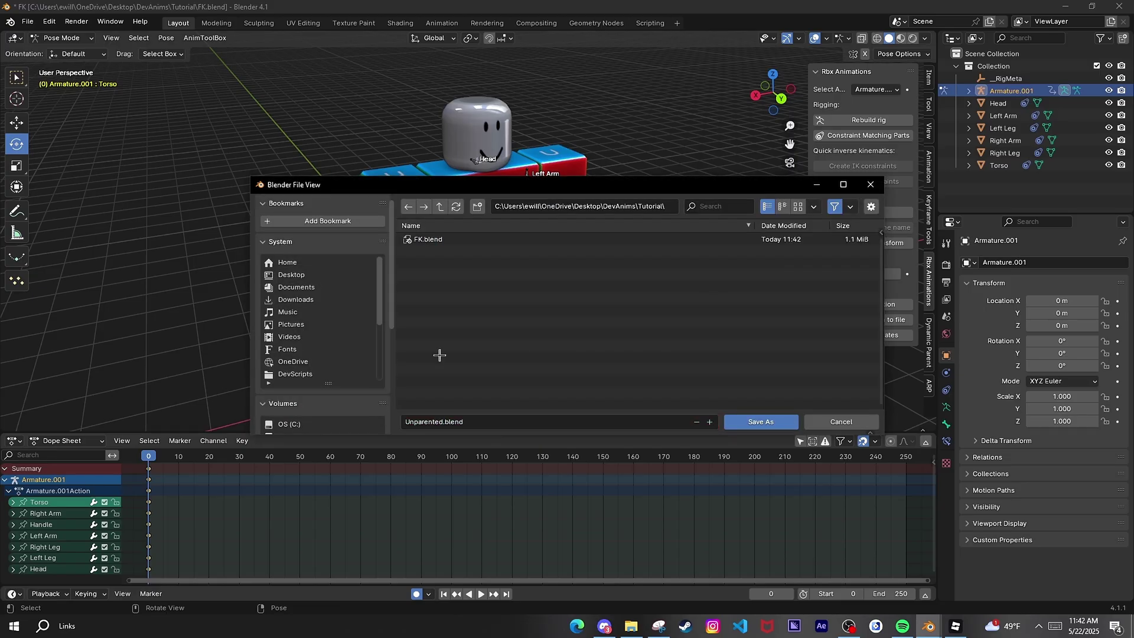
pyautogui.click(747, 423)
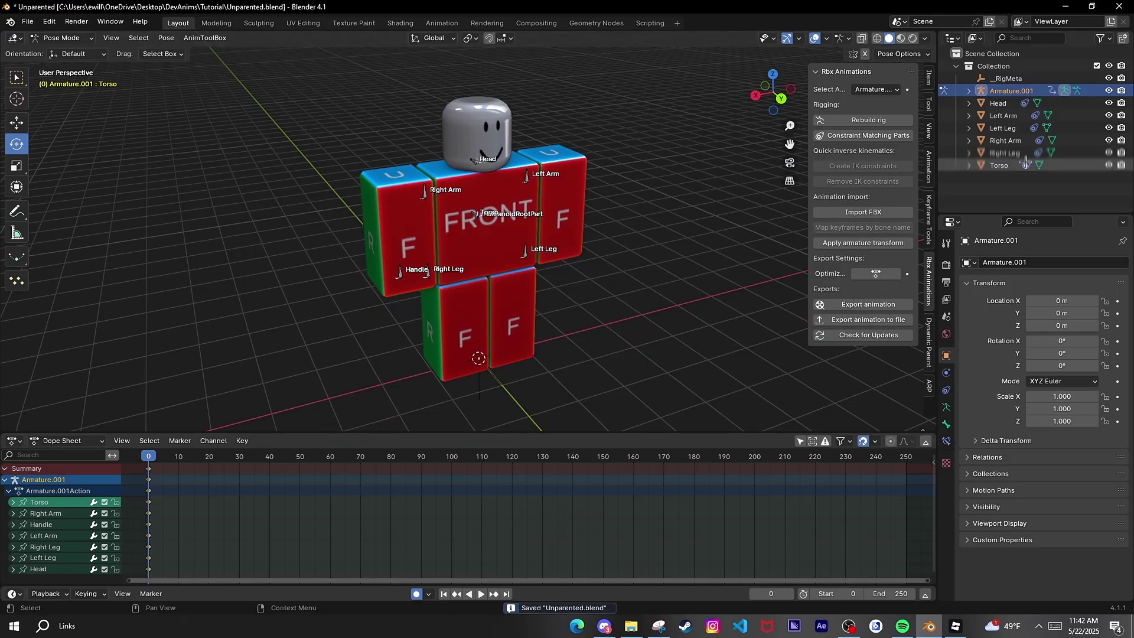
# - Rename the armature object as _Rig
pyautogui.doubleClick(1027, 91)
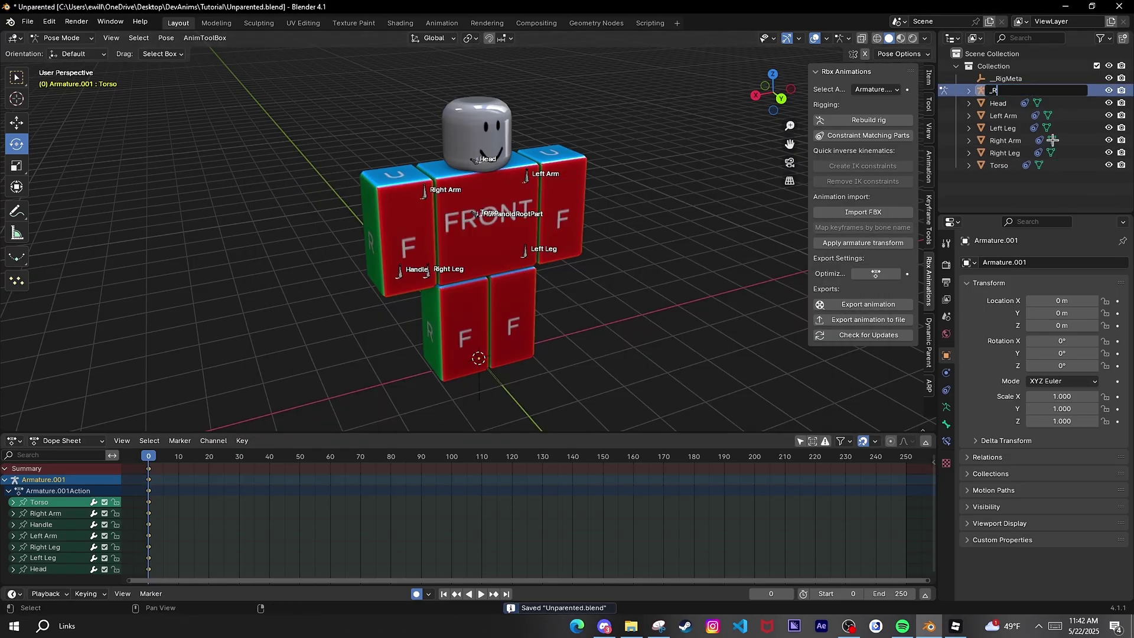
pyautogui.press('Return')
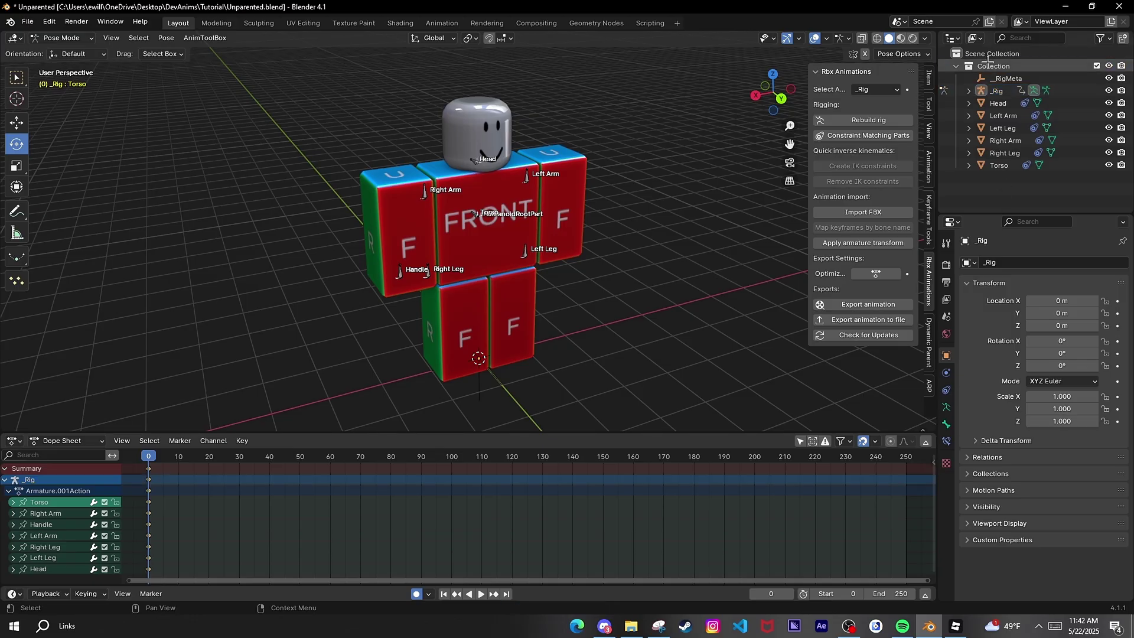
# - Duplicate the collection containing the rig and hide the original collection
pyautogui.rightClick(990, 67)
pyautogui.click(943, 80)
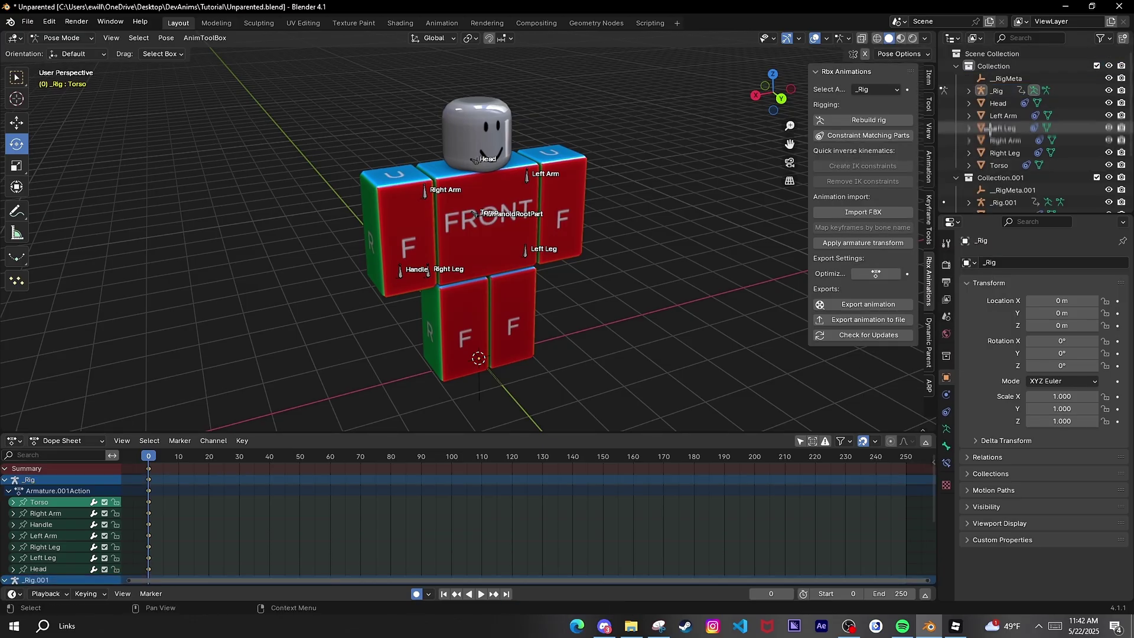
pyautogui.click(1099, 65)
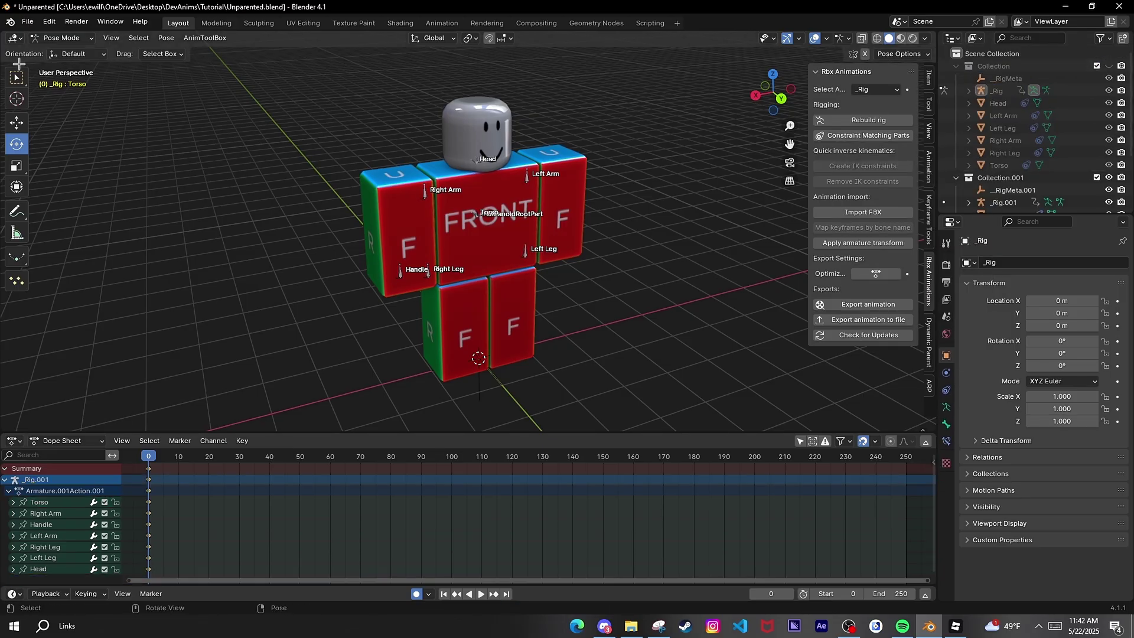
# - Clear the Torso parent from the duplicate armature's left and right leg bones in Edit Mode, and return to Object Mode
pyautogui.hotkey('ctrl', 'Tab')
pyautogui.click(423, 191)
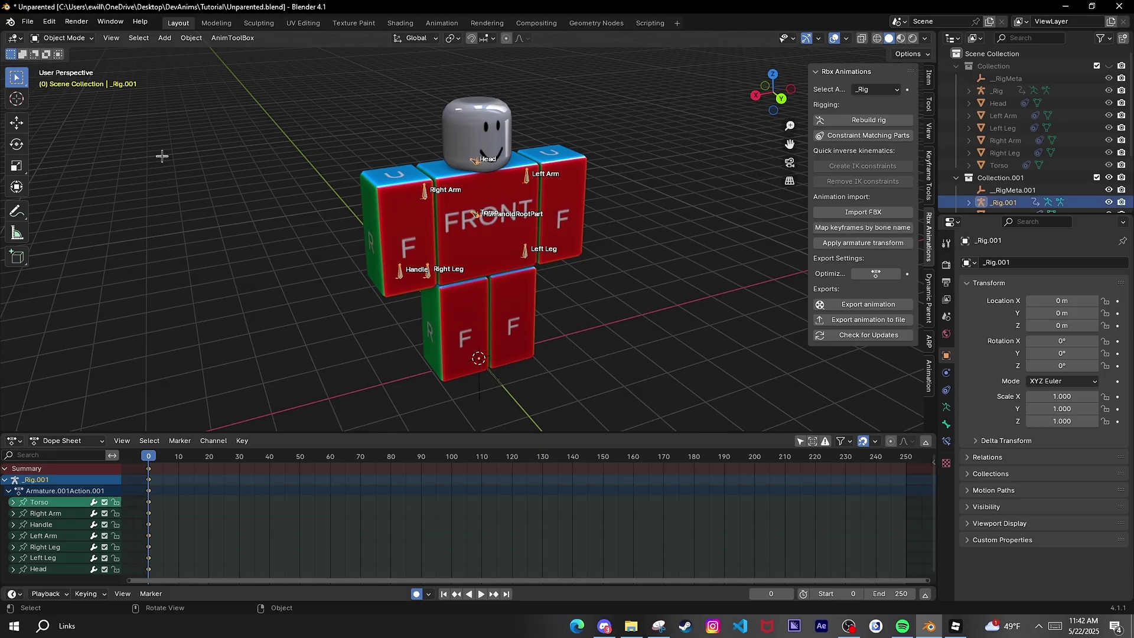
pyautogui.press('Tab')
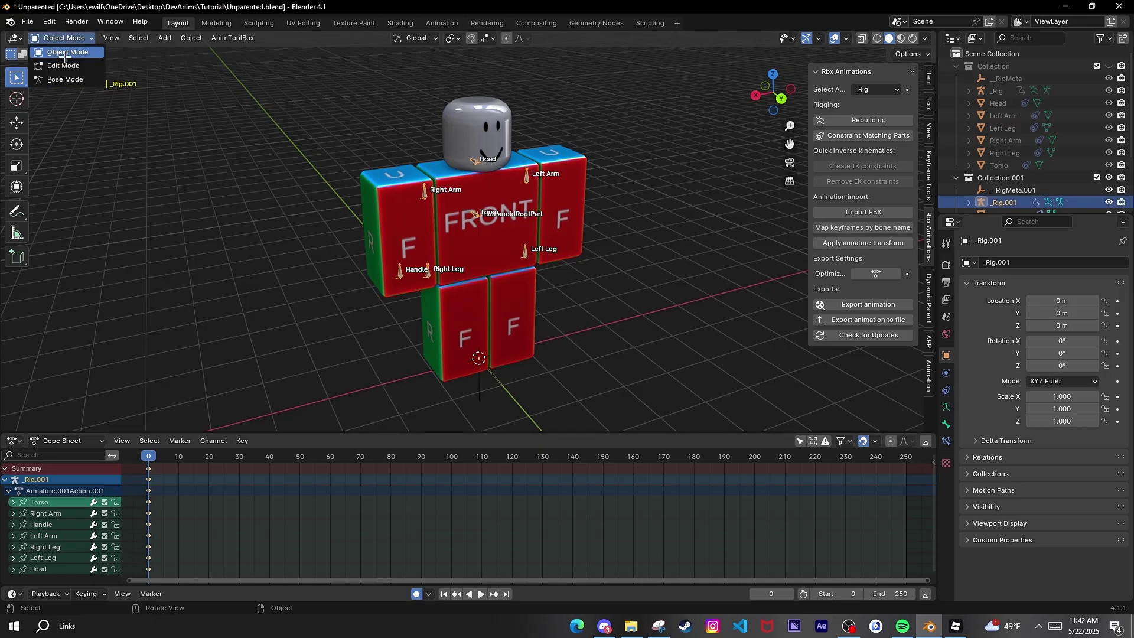
pyautogui.click(947, 405)
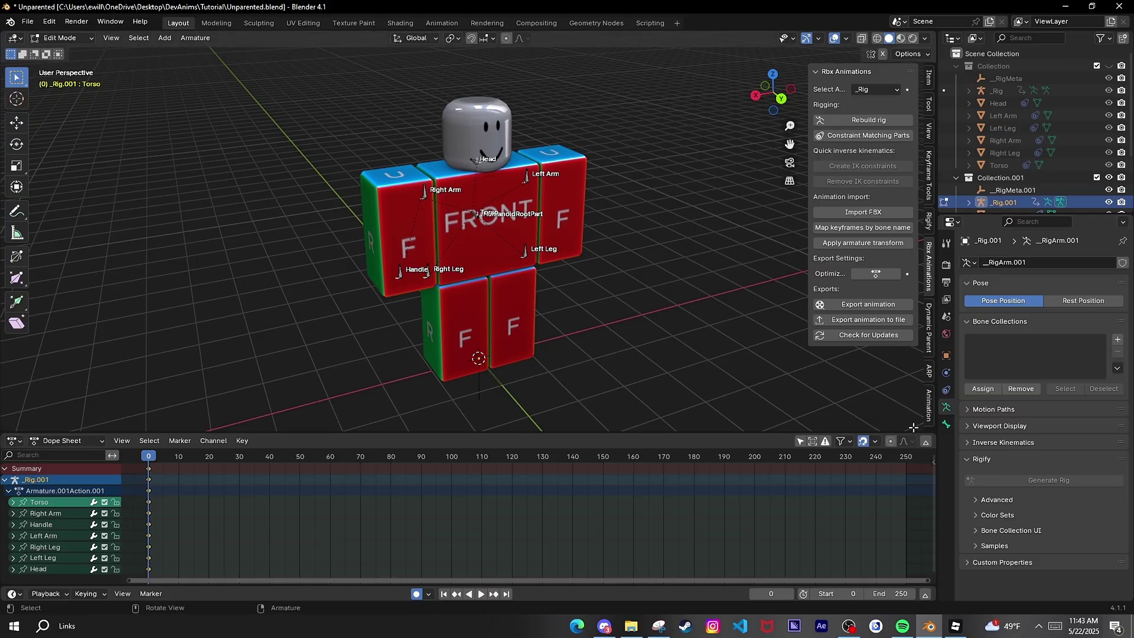
pyautogui.click(946, 424)
pyautogui.scroll(4, 563, 281)
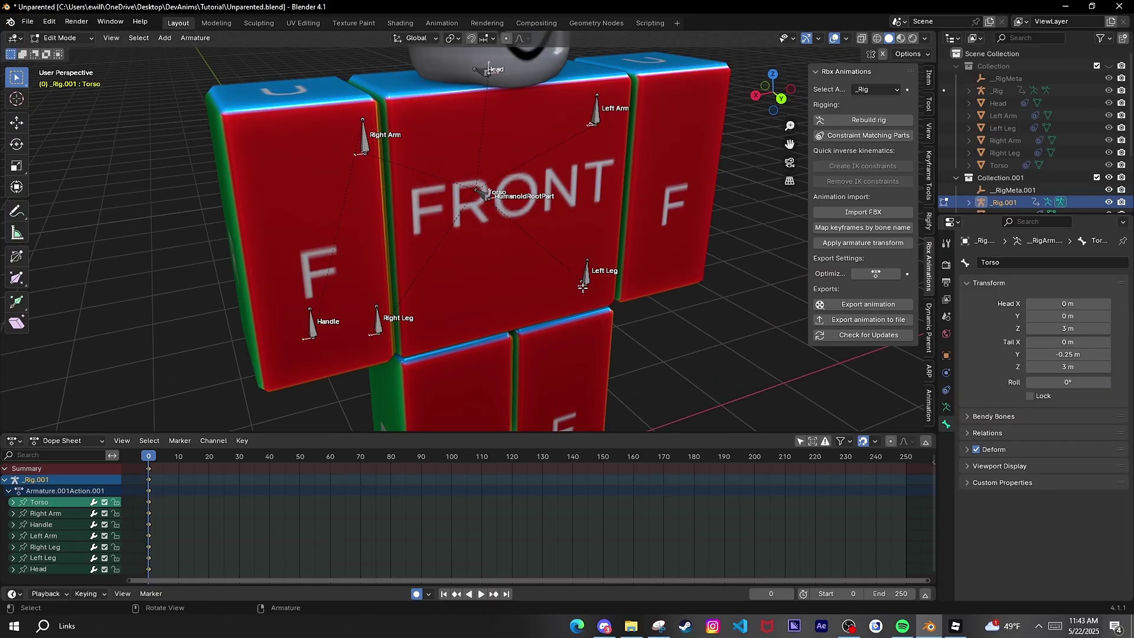
pyautogui.click(1005, 433)
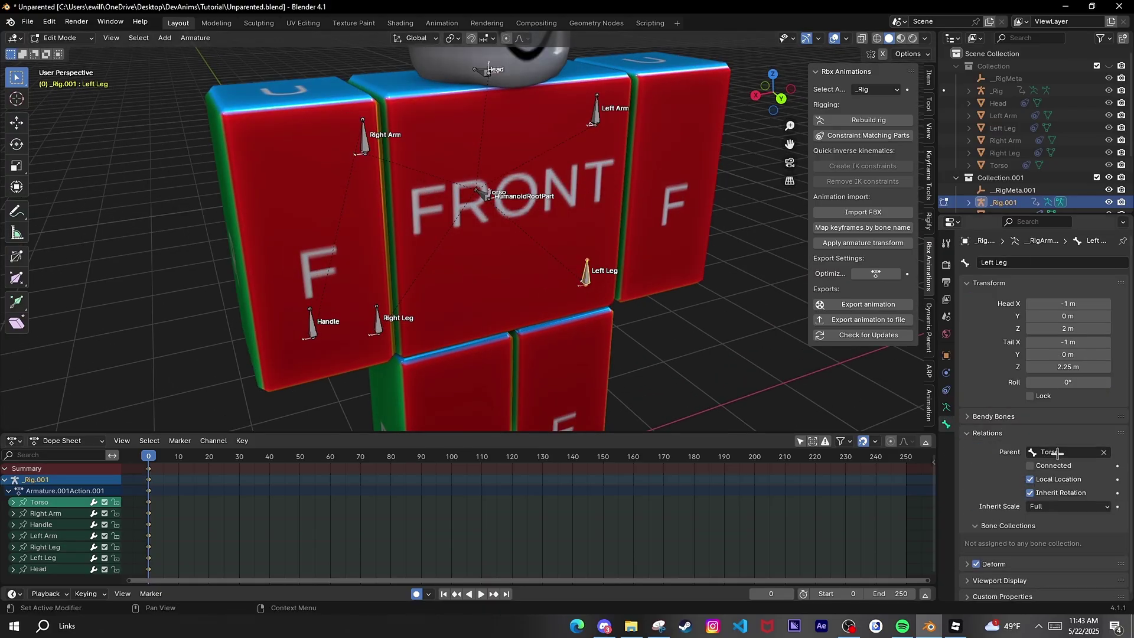
pyautogui.click(375, 322)
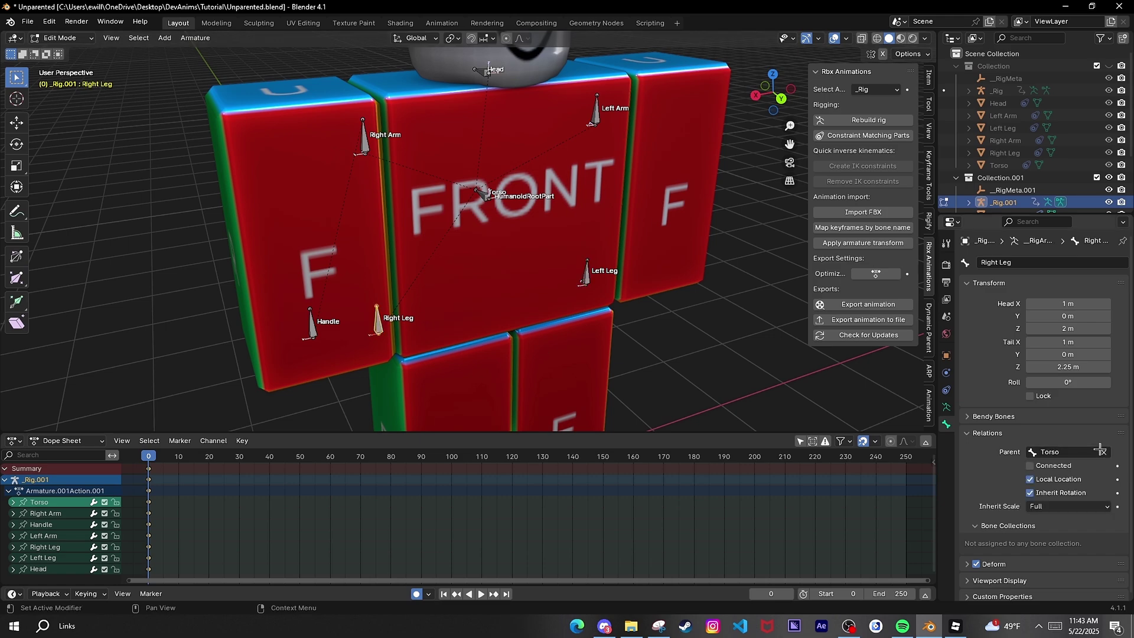
pyautogui.click(74, 38)
pyautogui.click(59, 51)
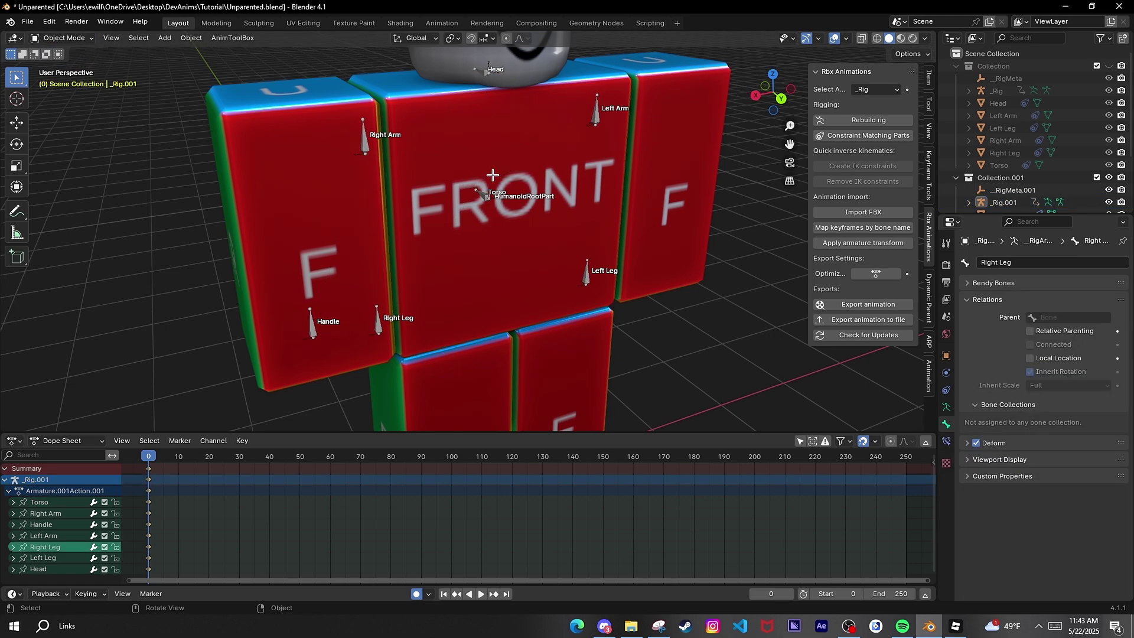
# - Show the original collection instead of the duplicate and put its _Rig armature into Pose Mode
pyautogui.click(1108, 177)
pyautogui.click(1108, 66)
pyautogui.scroll(-2, 519, 187)
pyautogui.click(544, 157)
pyautogui.hotkey('ctrl', 'Tab')
pyautogui.moveTo(520, 147); pyautogui.dragTo(442, 123, button='middle')
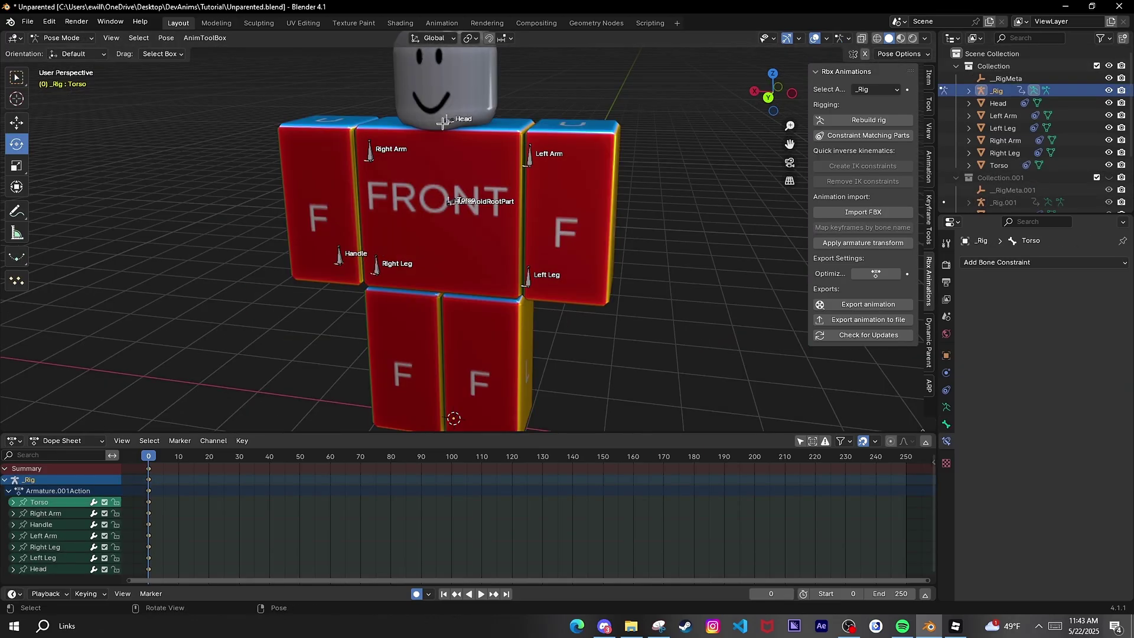
# - Add a Copy Transforms constraint to the Head bone, targeting the Head bone of _Rig.001
pyautogui.click(442, 123)
pyautogui.click(1057, 262)
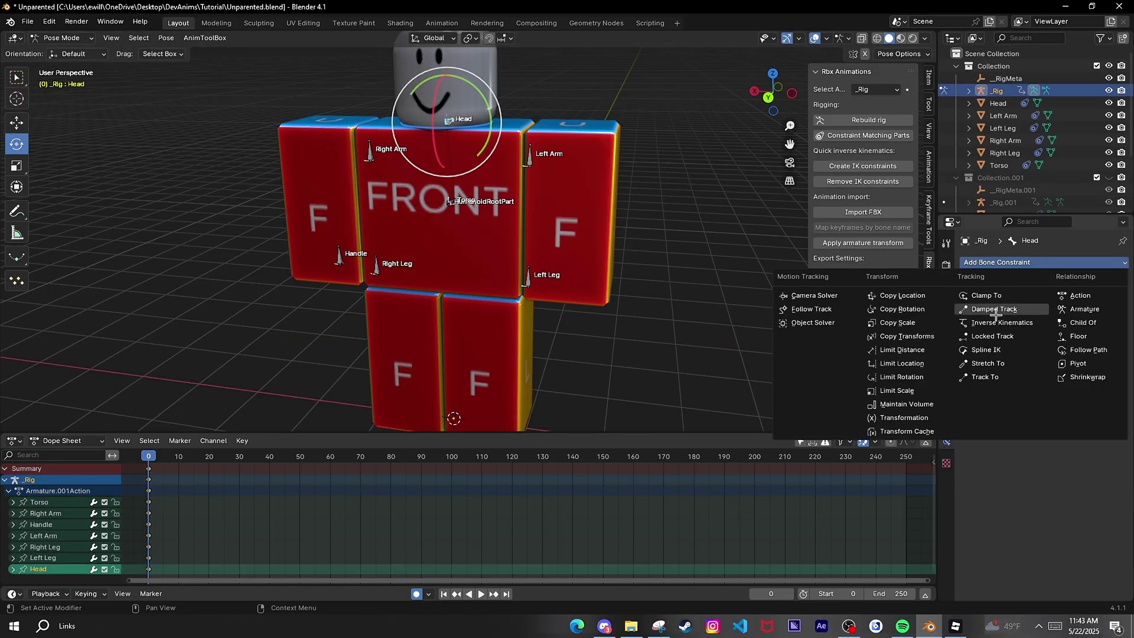
pyautogui.click(931, 336)
pyautogui.click(1060, 301)
pyautogui.click(1045, 345)
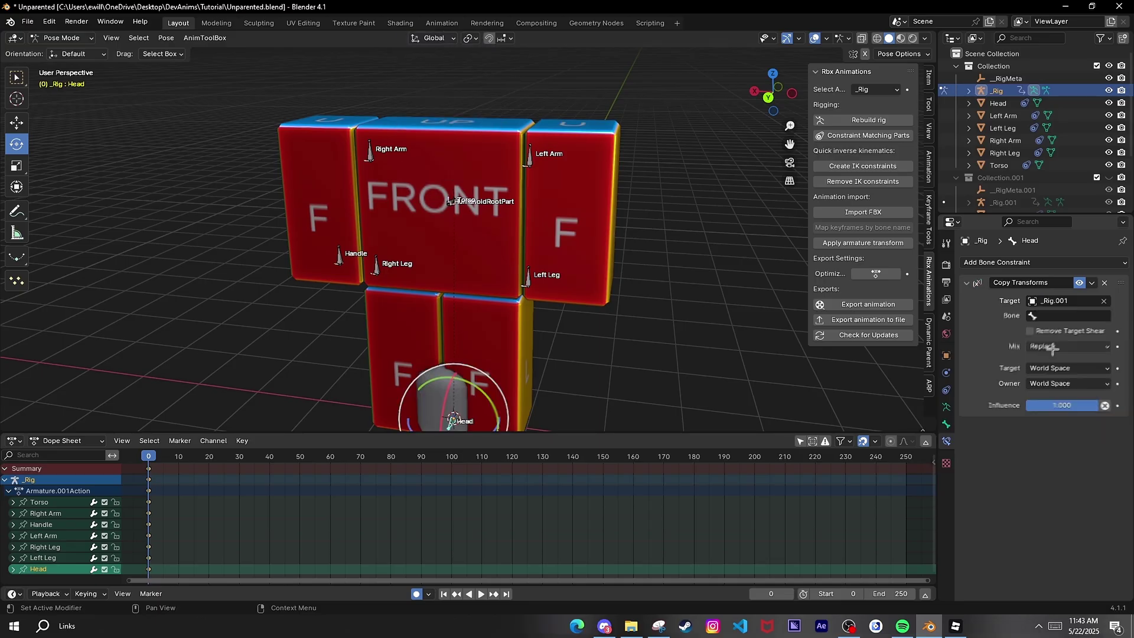
pyautogui.click(1069, 315)
pyautogui.click(1045, 392)
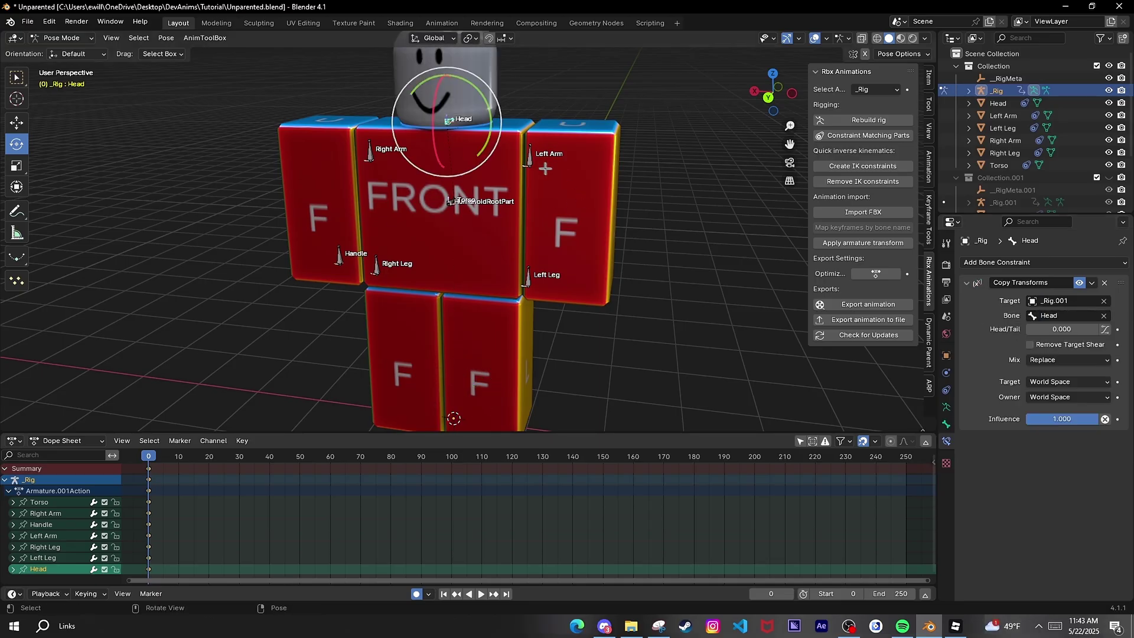
# - Add a Copy Transforms constraint to the Left Arm bone, targeting the Left Arm bone of _Rig.001
pyautogui.click(544, 169)
pyautogui.click(1057, 262)
pyautogui.click(924, 338)
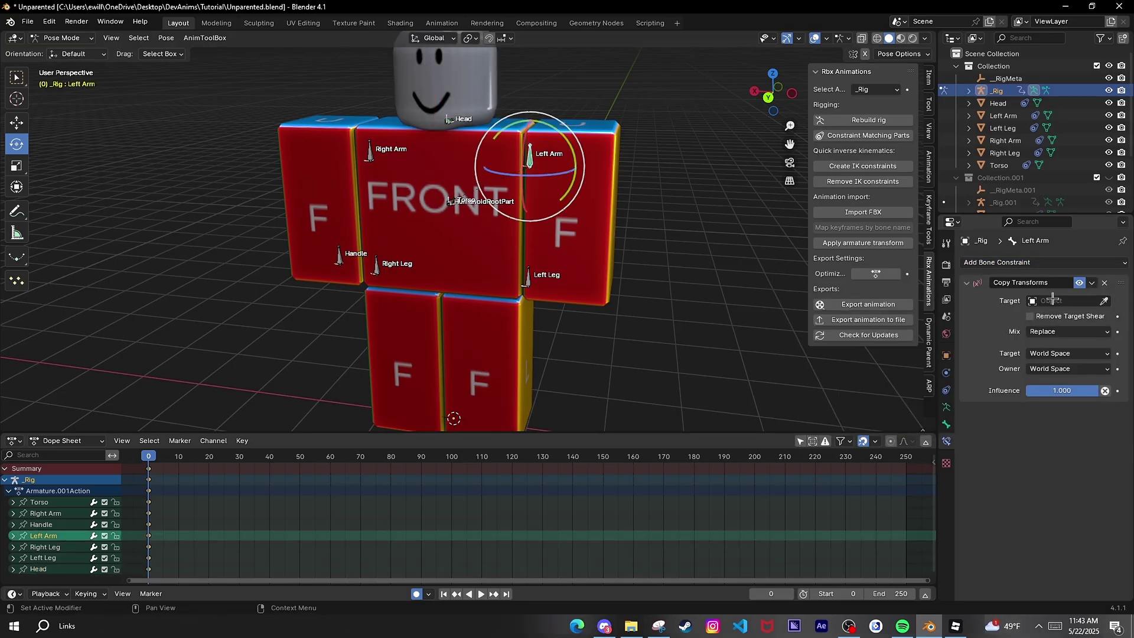
pyautogui.click(1052, 300)
pyautogui.click(1048, 359)
pyautogui.click(1069, 315)
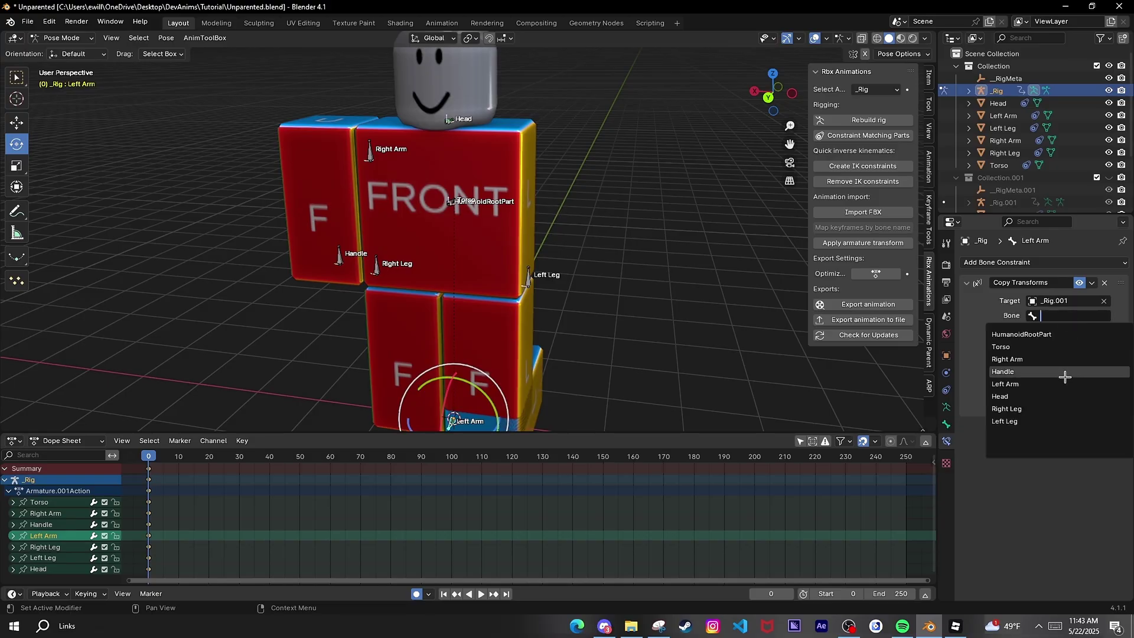
pyautogui.click(1044, 358)
# - Add a Copy Transforms constraint to the Right Arm bone, targeting the Right Arm bone of _Rig.001
pyautogui.click(370, 153)
pyautogui.click(1057, 262)
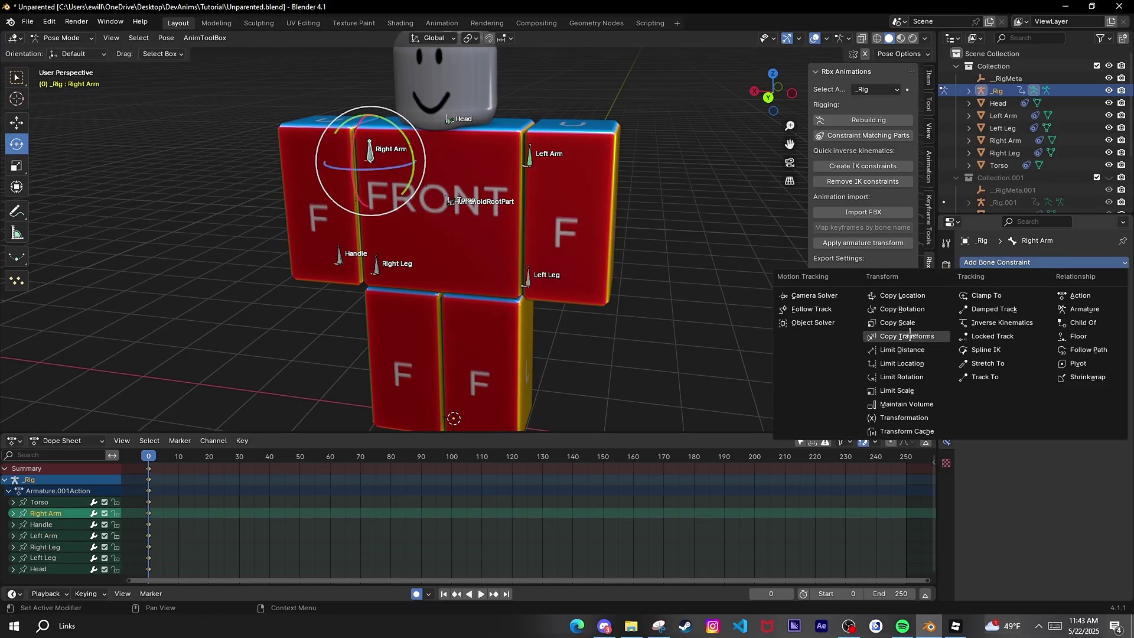
pyautogui.click(923, 338)
pyautogui.click(1056, 301)
pyautogui.click(1048, 359)
pyautogui.click(1069, 315)
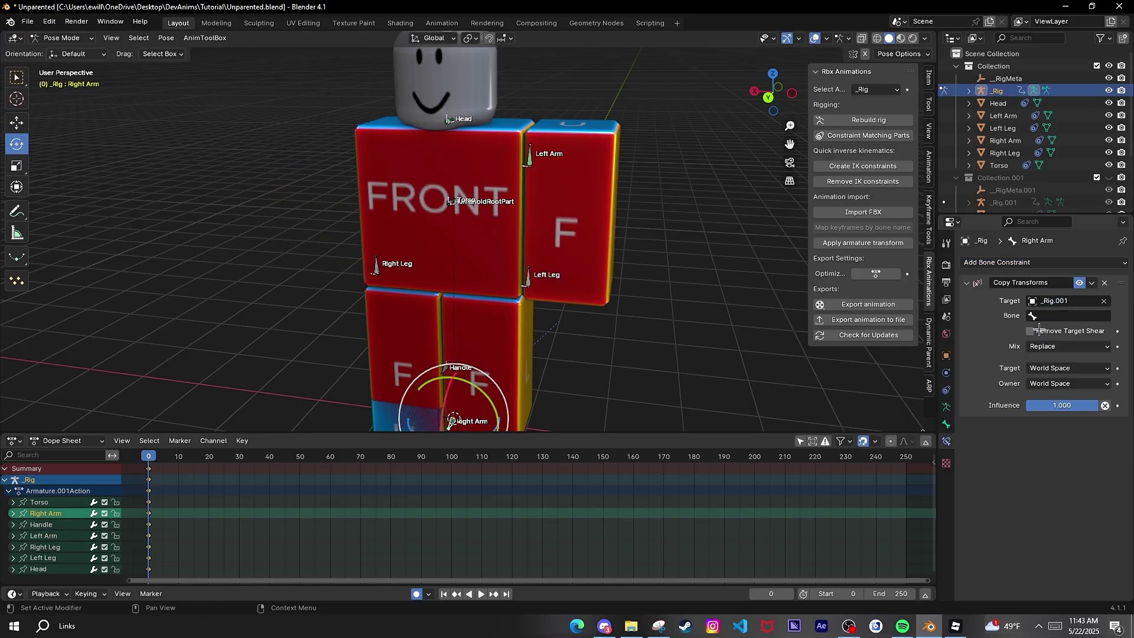
pyautogui.click(1068, 316)
pyautogui.click(1044, 383)
# - Add a Copy Transforms constraint to the Right Leg bone, targeting the Right Leg bone of _Rig.001
pyautogui.click(376, 267)
pyautogui.click(1057, 263)
pyautogui.click(922, 338)
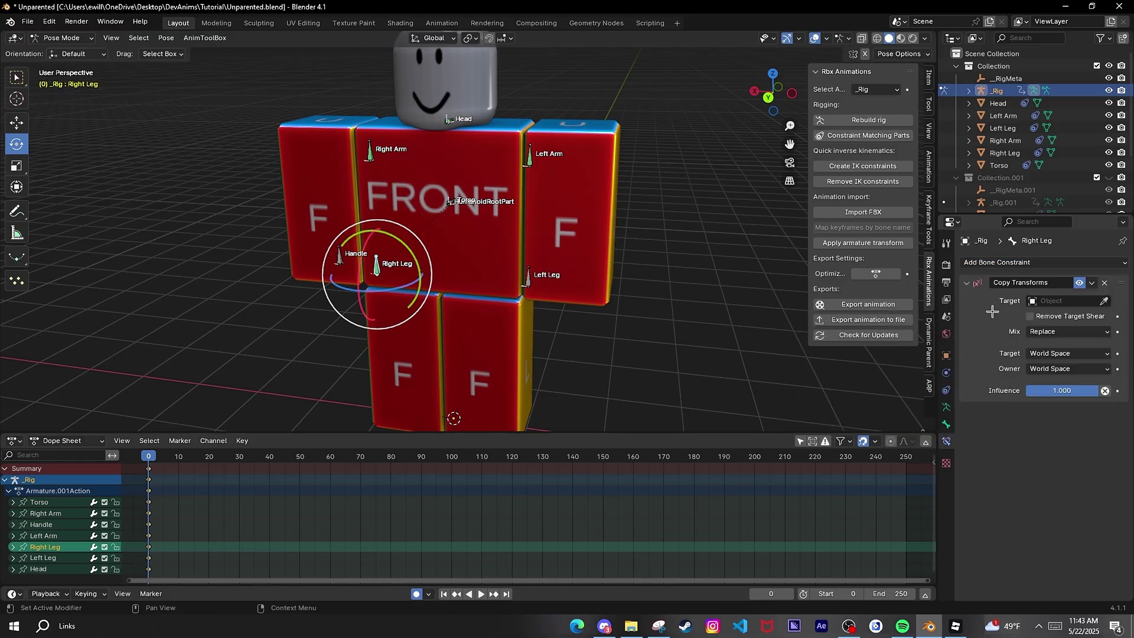
pyautogui.click(1056, 301)
pyautogui.click(1061, 356)
pyautogui.click(1069, 316)
pyautogui.click(1032, 359)
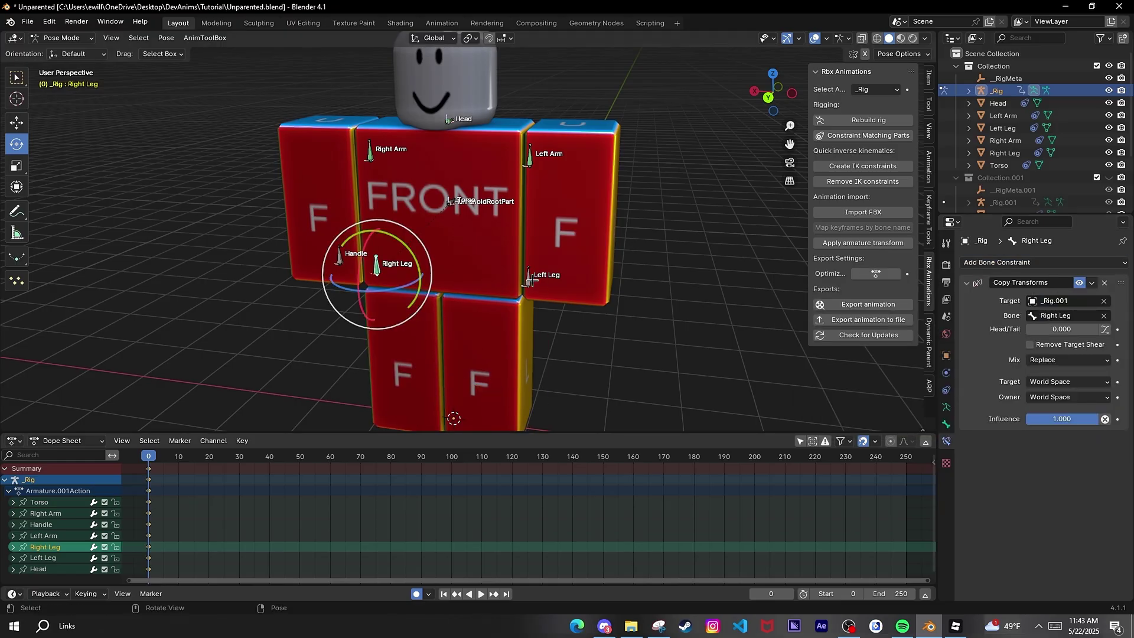
# - Add a Copy Transforms constraint to the Left Leg bone, targeting the Left Leg bone of _Rig.001
pyautogui.click(527, 277)
pyautogui.click(1056, 262)
pyautogui.click(923, 338)
pyautogui.click(1056, 301)
pyautogui.click(1063, 351)
pyautogui.click(1061, 315)
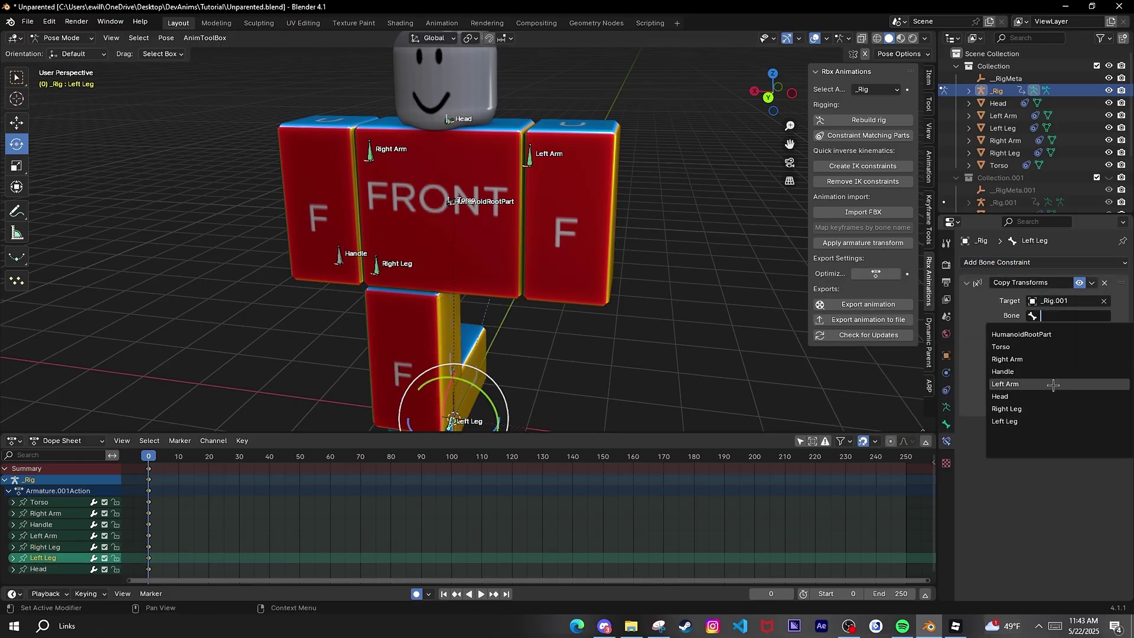
pyautogui.click(1039, 419)
# - Add a Copy Transforms constraint to the Handle bone, targeting the Handle bone of _Rig.001
pyautogui.click(339, 255)
pyautogui.click(1030, 265)
pyautogui.click(907, 336)
pyautogui.click(1063, 301)
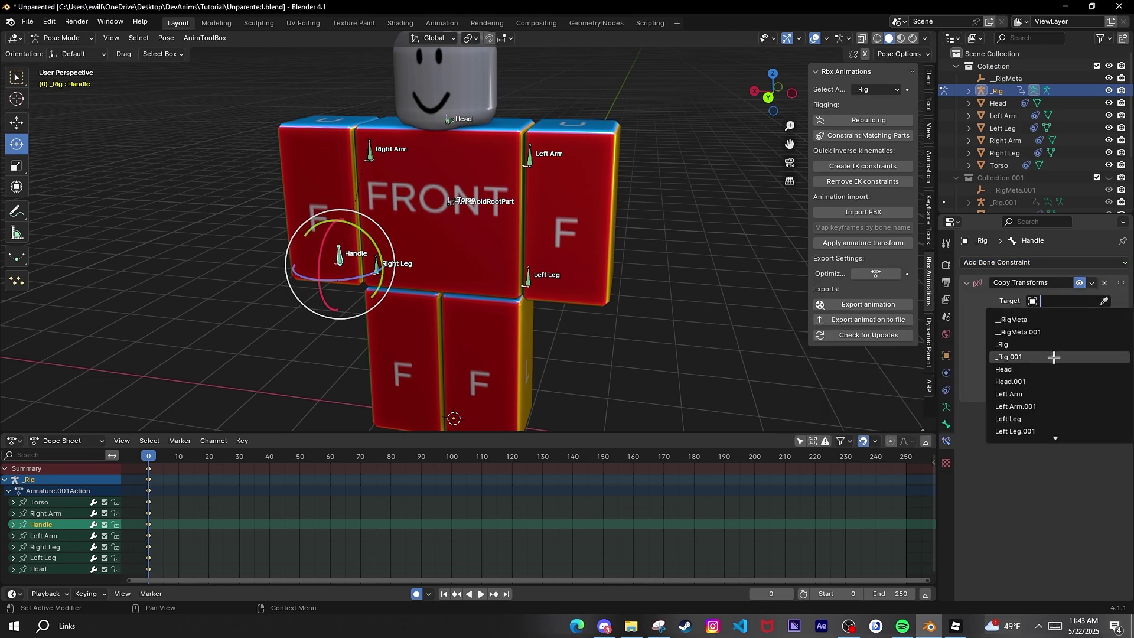
pyautogui.click(1063, 351)
pyautogui.click(1069, 316)
pyautogui.click(1042, 378)
# - Add a Copy Transforms constraint to the Torso bone, targeting the Torso bone of _Rig.001
pyautogui.click(452, 419)
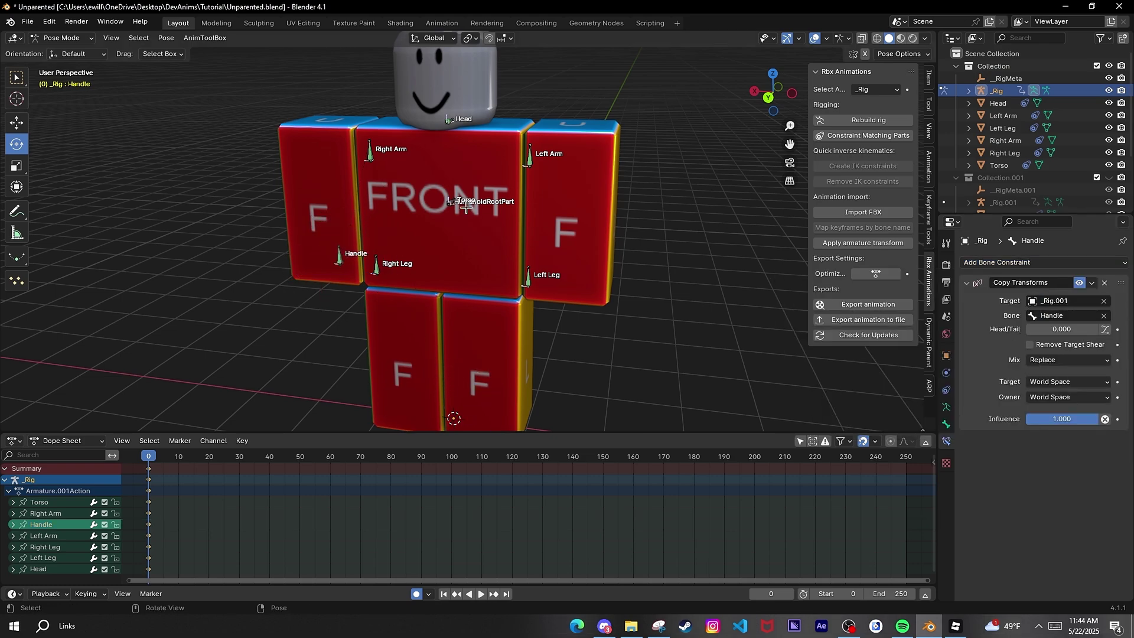
pyautogui.click(1057, 263)
pyautogui.click(915, 337)
pyautogui.click(1063, 300)
pyautogui.click(1063, 352)
pyautogui.click(1078, 323)
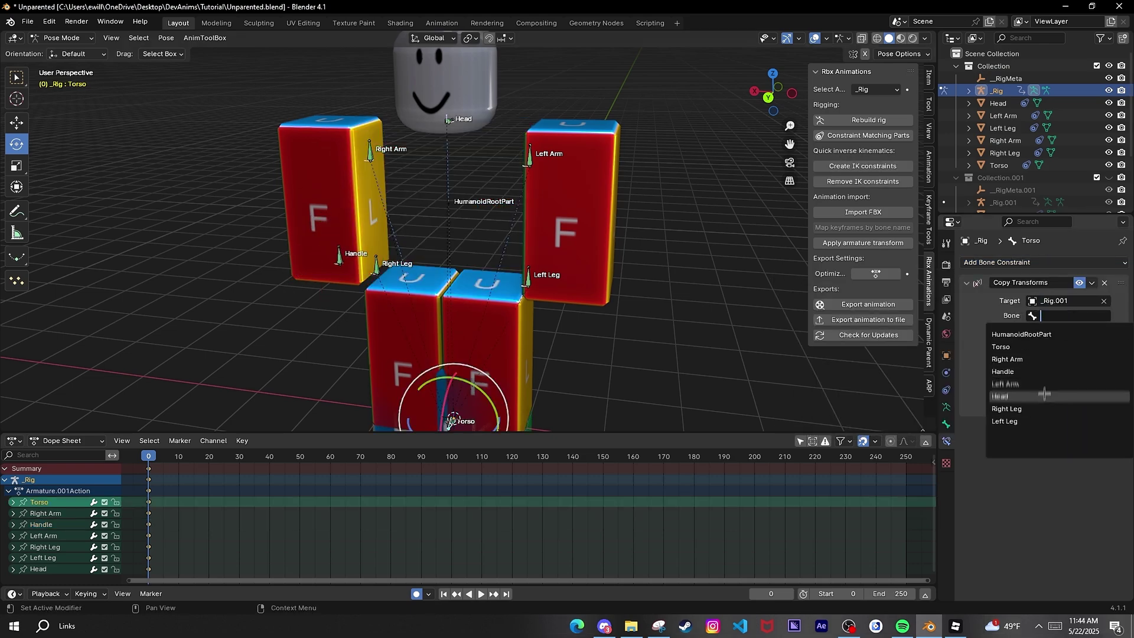
pyautogui.click(1042, 392)
# - Hide Collection, show Collection.001 instead, and switch from posing _Rig to the _Rig.001 armature in Pose Mode
pyautogui.click(1108, 65)
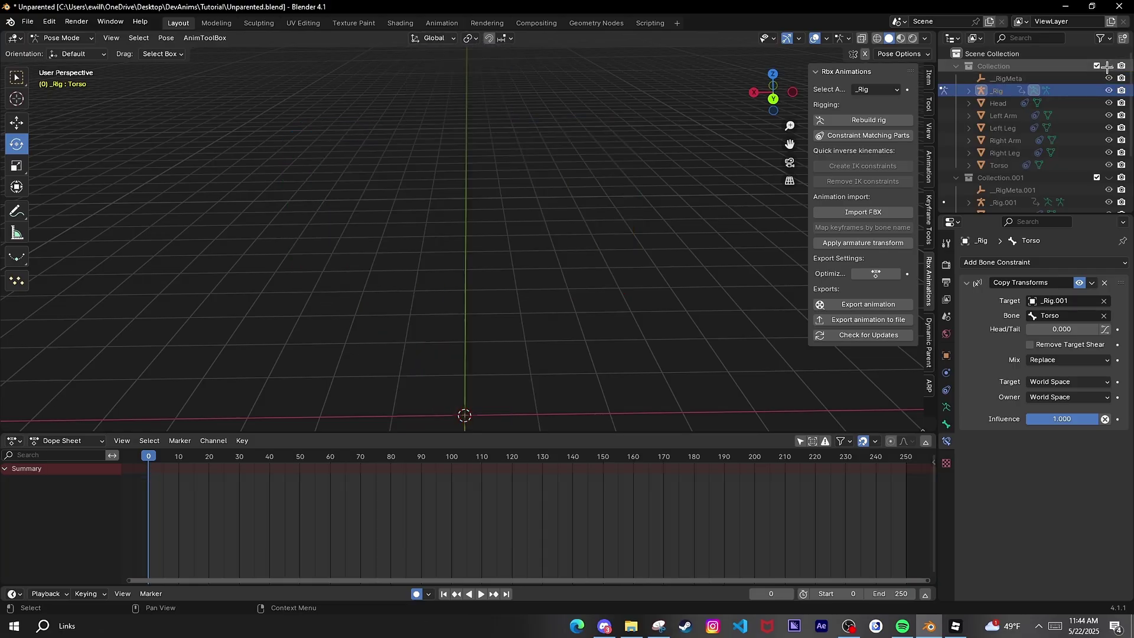
pyautogui.click(1108, 177)
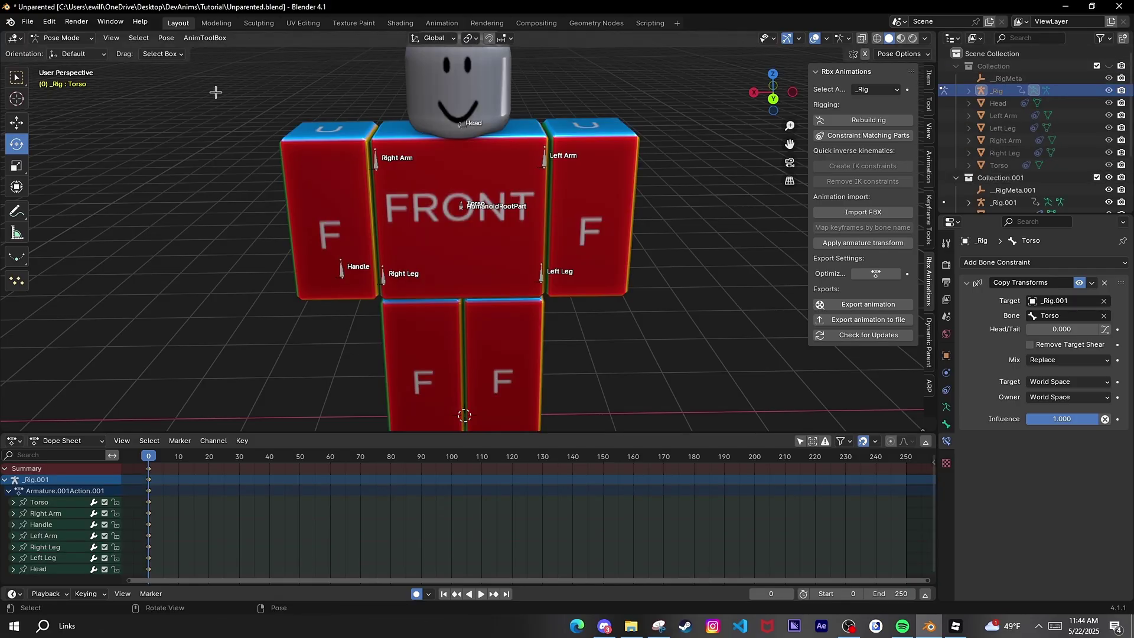
pyautogui.click(61, 38)
pyautogui.click(59, 52)
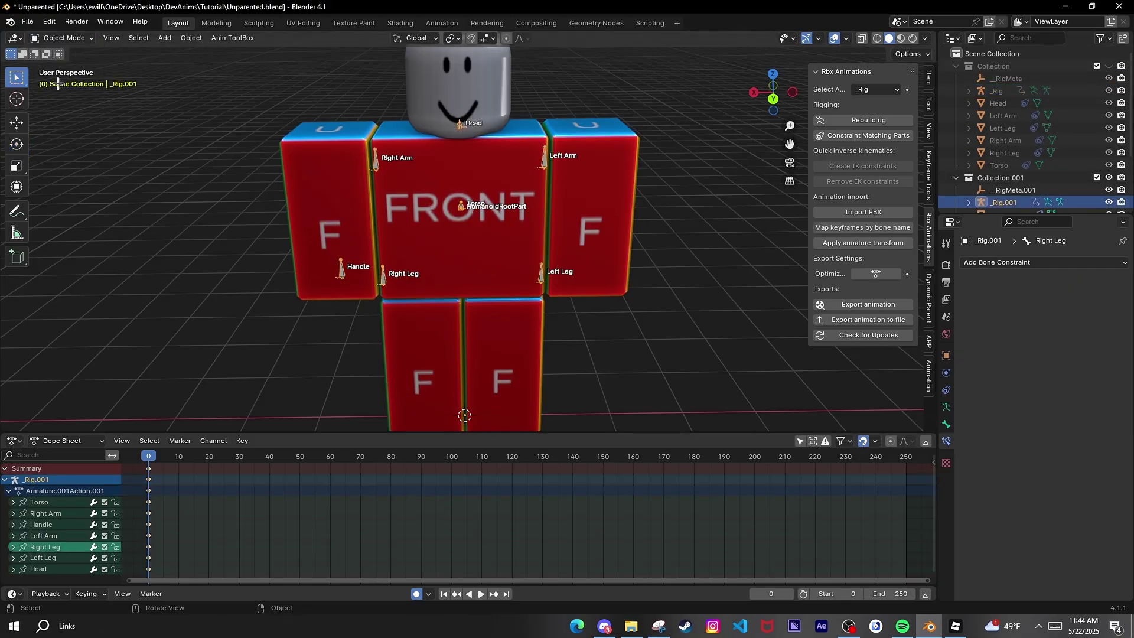
pyautogui.click(61, 38)
pyautogui.click(59, 78)
# - Try a free rotation of the Torso bone of _Rig.001, revert it, and save the file
pyautogui.click(461, 197)
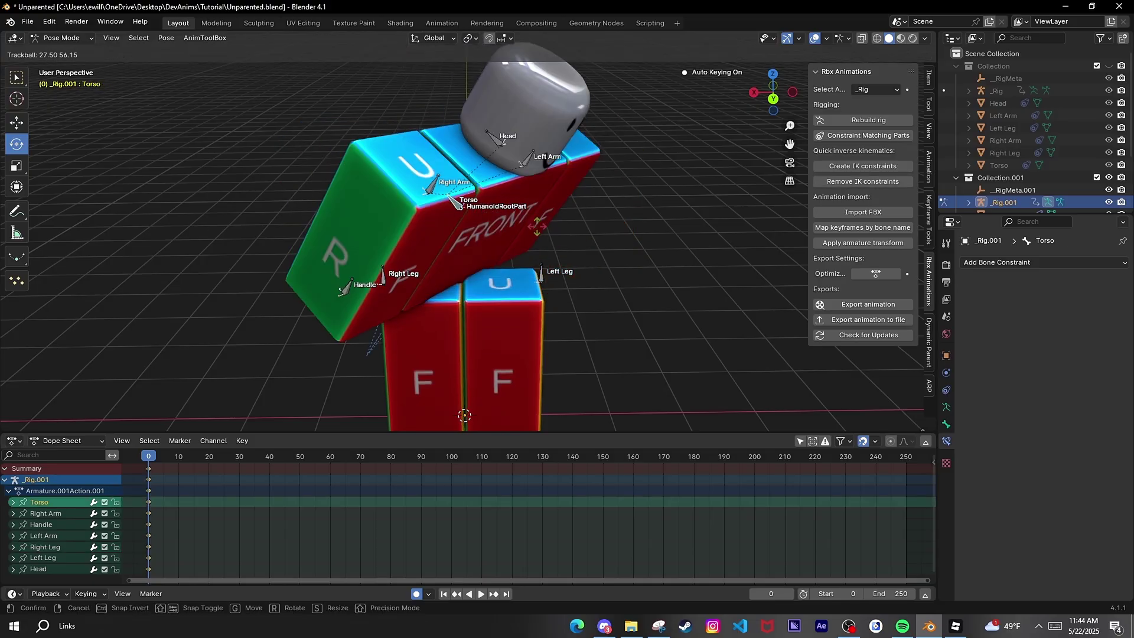
pyautogui.moveTo(707, 223); pyautogui.dragTo(171, 174, button='middle')
pyautogui.hotkey('ctrl', 's')
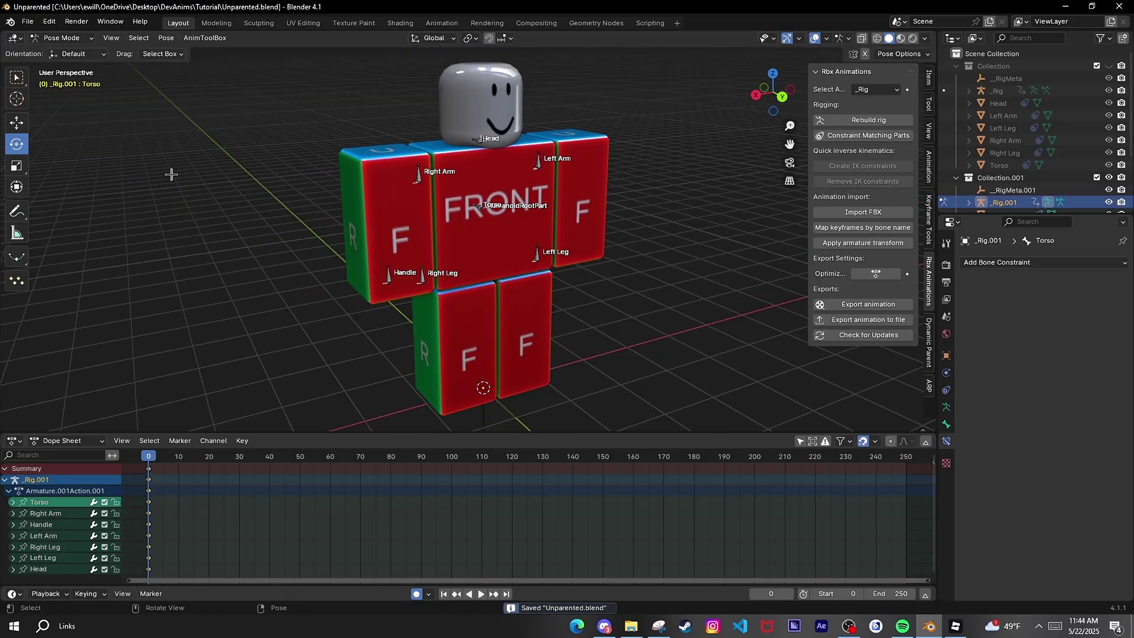
# - In Object Mode, add a UV sphere at the world origin and scale it down to about 0.278
pyautogui.click(775, 107)
pyautogui.click(62, 38)
pyautogui.click(59, 52)
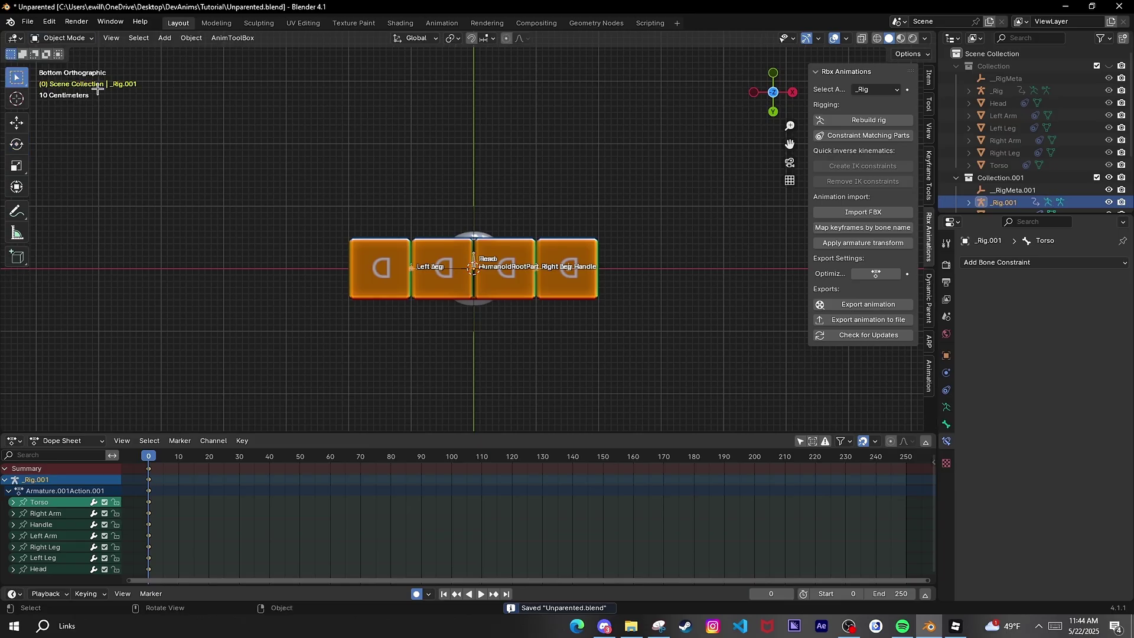
pyautogui.click(170, 202)
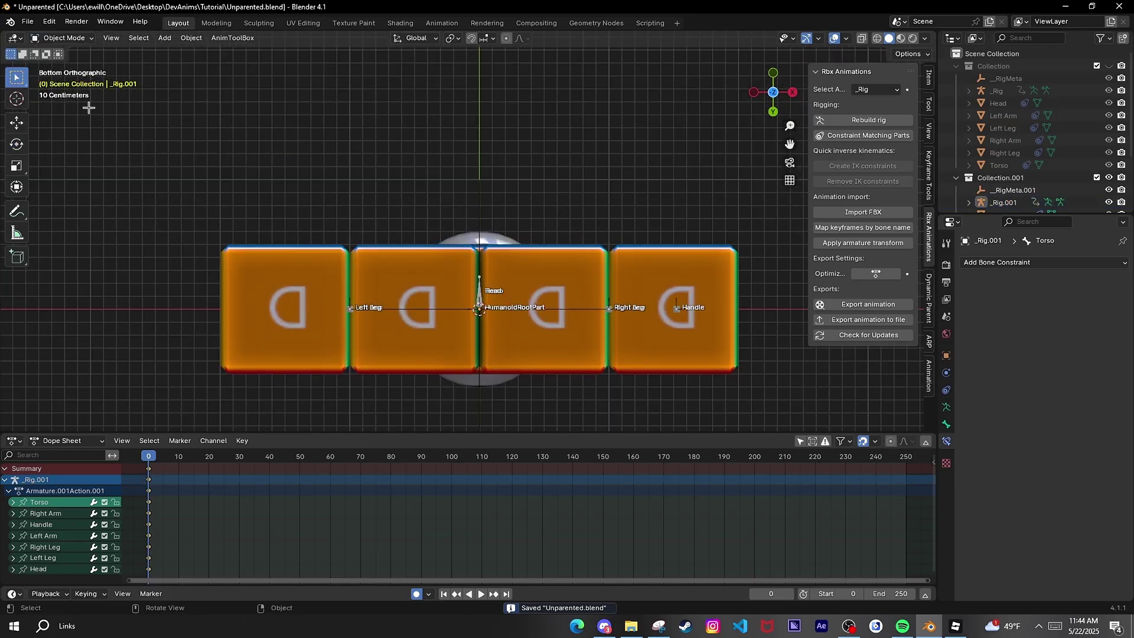
pyautogui.click(165, 37)
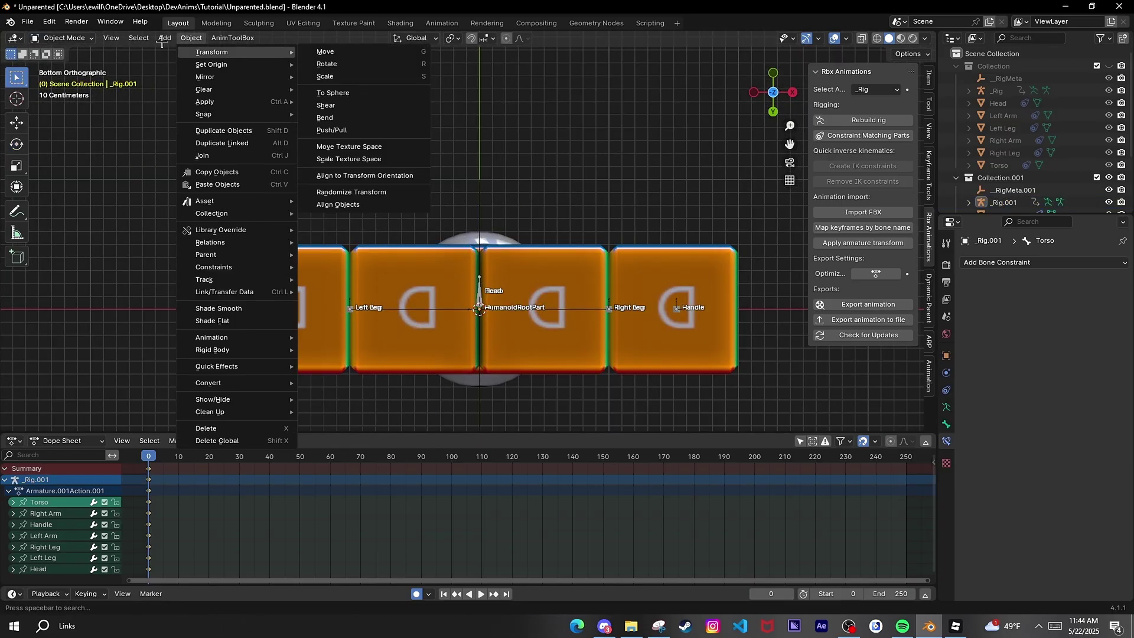
pyautogui.moveTo(186, 53)
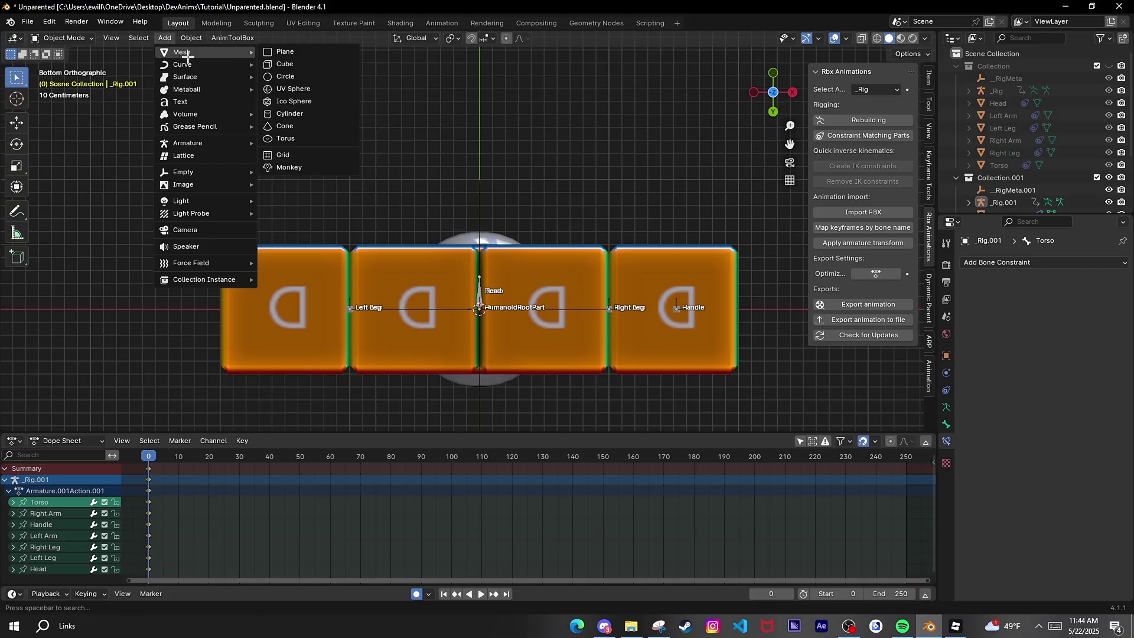
pyautogui.click(286, 89)
pyautogui.press('s')
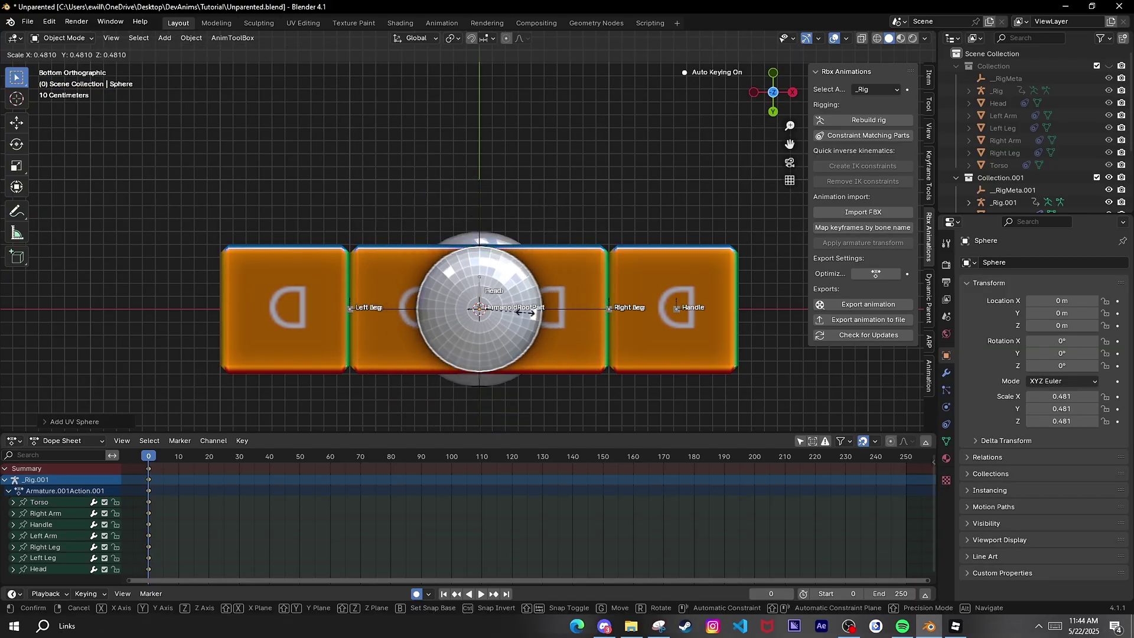
pyautogui.click(506, 306)
# - Move the sphere under the left leg at X about -0.49 m and duplicate it along X under the right leg at about 0.52 m
pyautogui.click(17, 122)
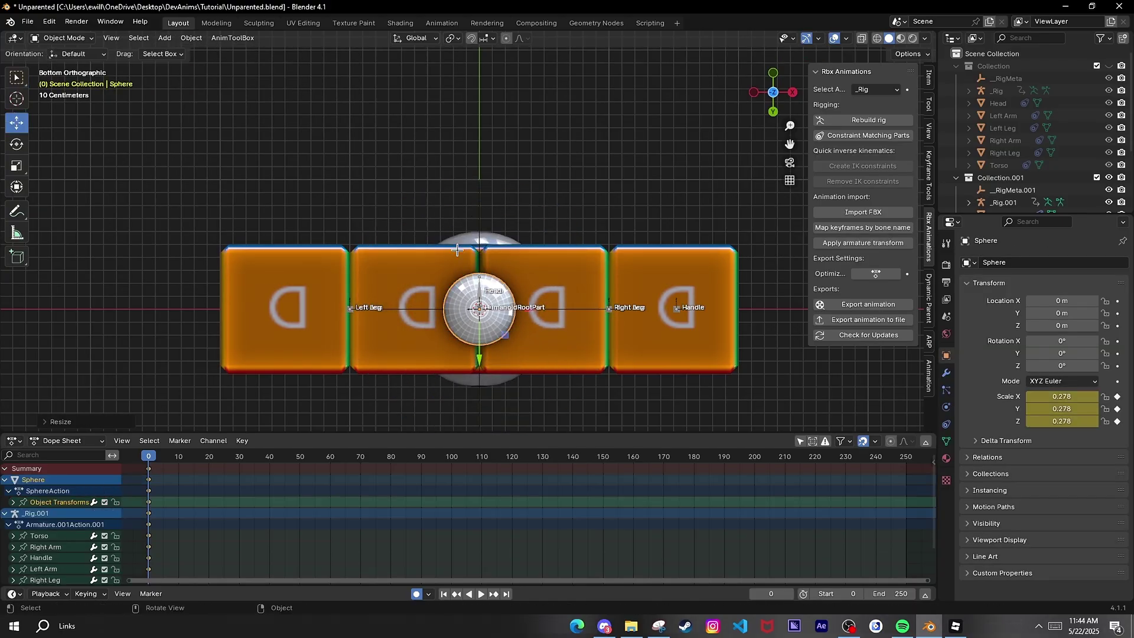
pyautogui.moveTo(519, 305); pyautogui.dragTo(452, 313)
pyautogui.hotkey('shift', 'd')
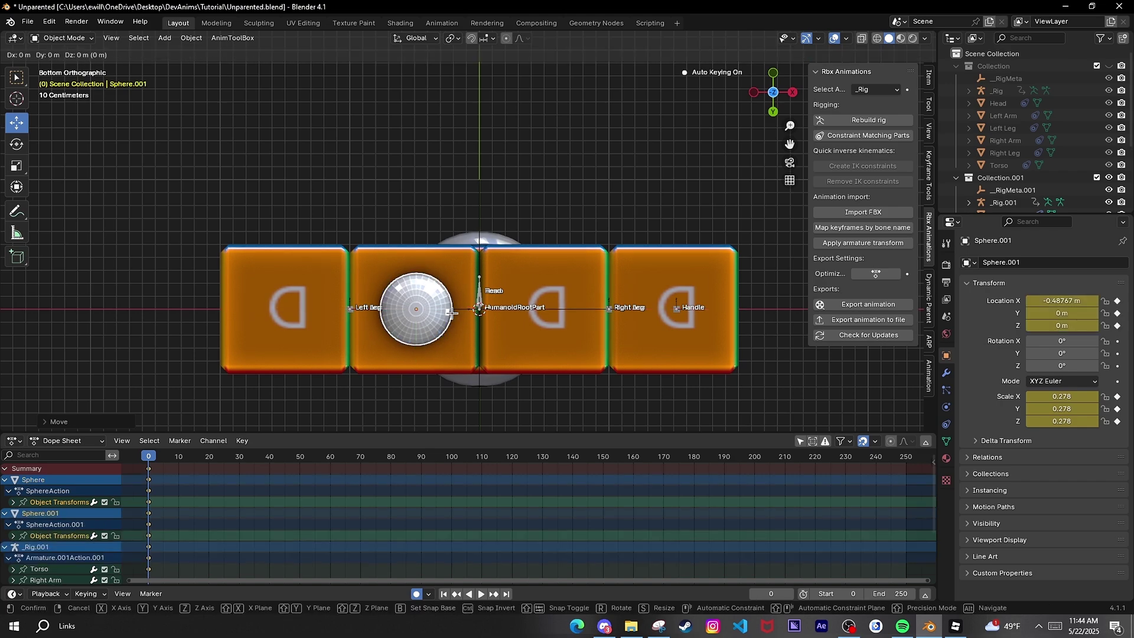
pyautogui.press('x')
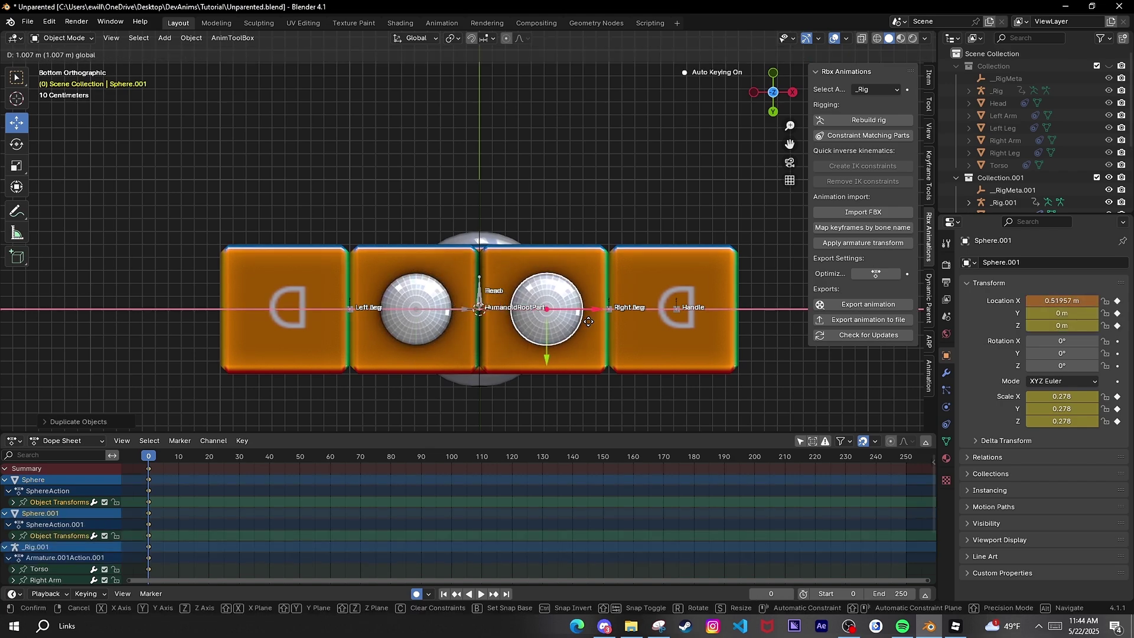
pyautogui.click(589, 321)
# - Parent the sphere under the left leg to Left Leg.001 with the Object option
pyautogui.click(412, 306)
pyautogui.click(450, 279)
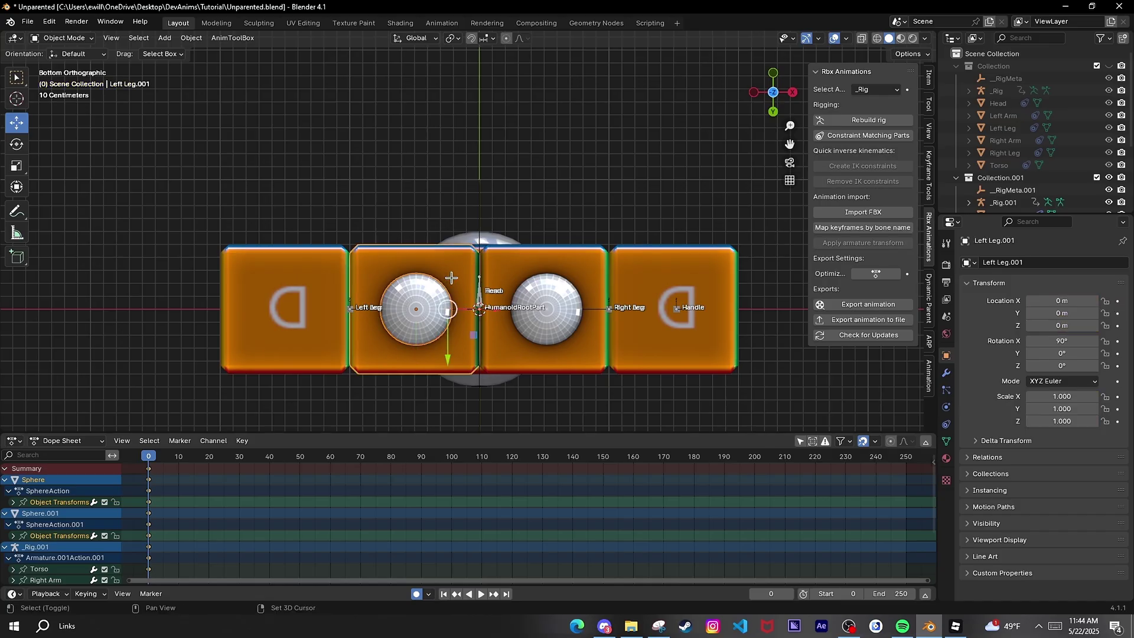
pyautogui.hotkey('ctrl', 'p')
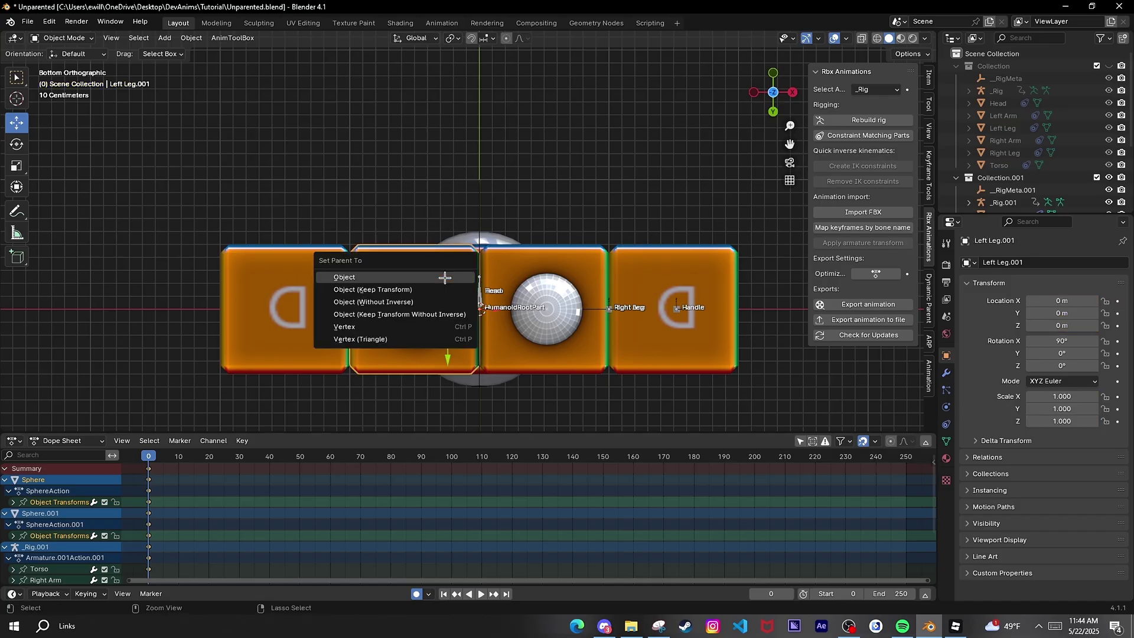
pyautogui.click(444, 277)
# - Parent the sphere under the right leg to Right Leg.001 with the Object option
pyautogui.click(528, 300)
pyautogui.keyDown('shift'); pyautogui.click(572, 262); pyautogui.keyUp('shift')
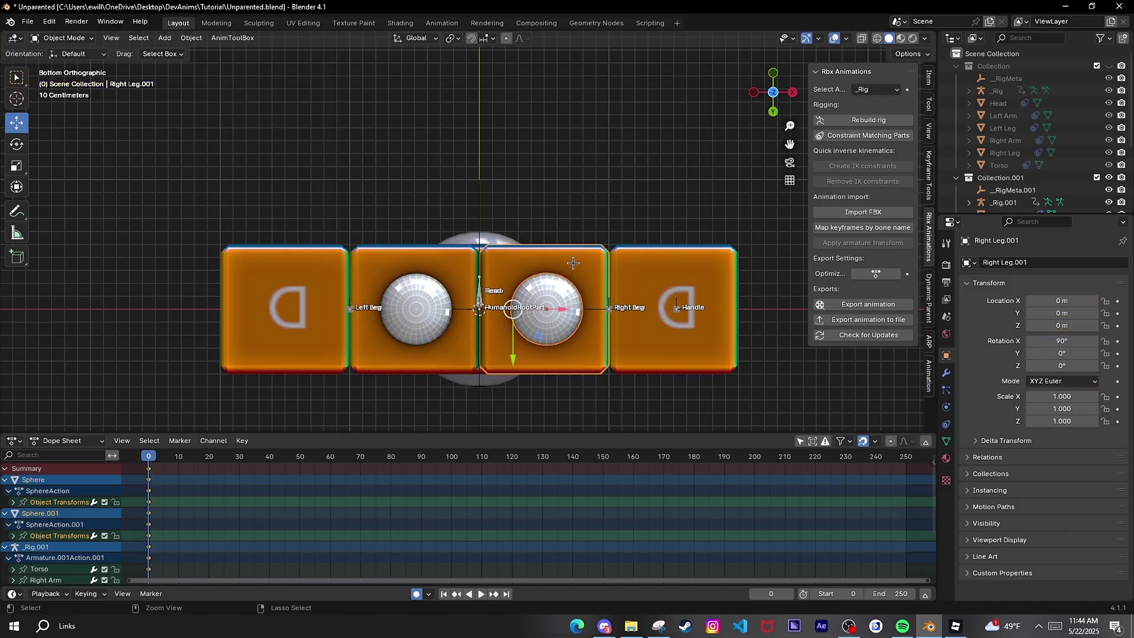
pyautogui.hotkey('ctrl', 'p')
pyautogui.click(573, 263)
# - Select both spheres in the outliner and move them into Collection.001
pyautogui.scroll(-3, 972, 132)
pyautogui.click(985, 188)
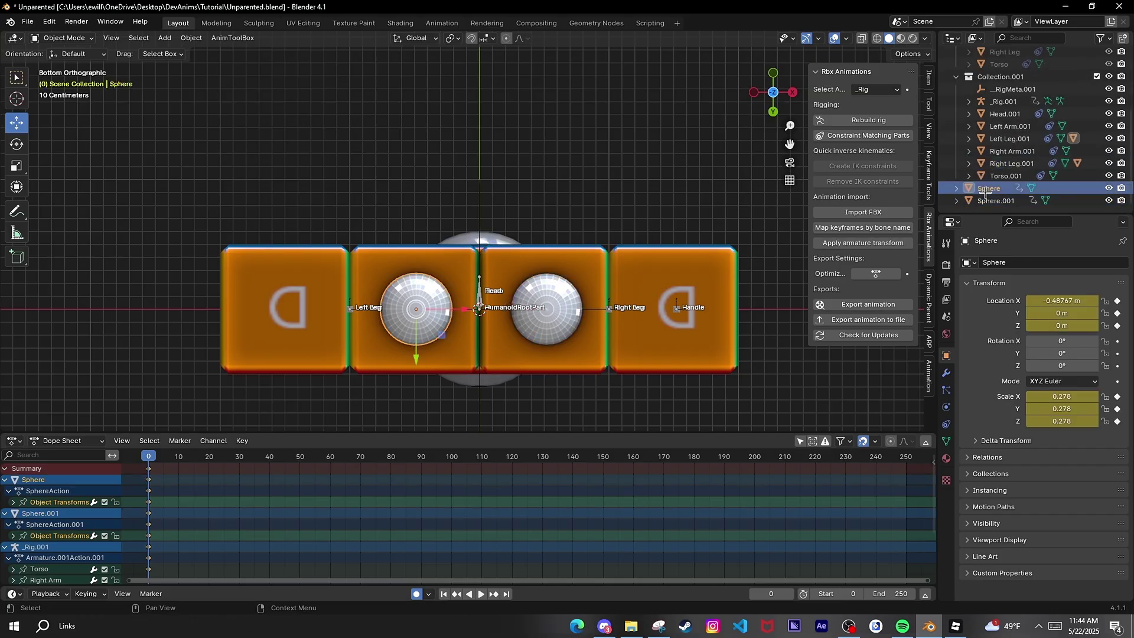
pyautogui.keyDown('shift'); pyautogui.click(988, 198); pyautogui.keyUp('shift')
pyautogui.scroll(2, 1003, 148)
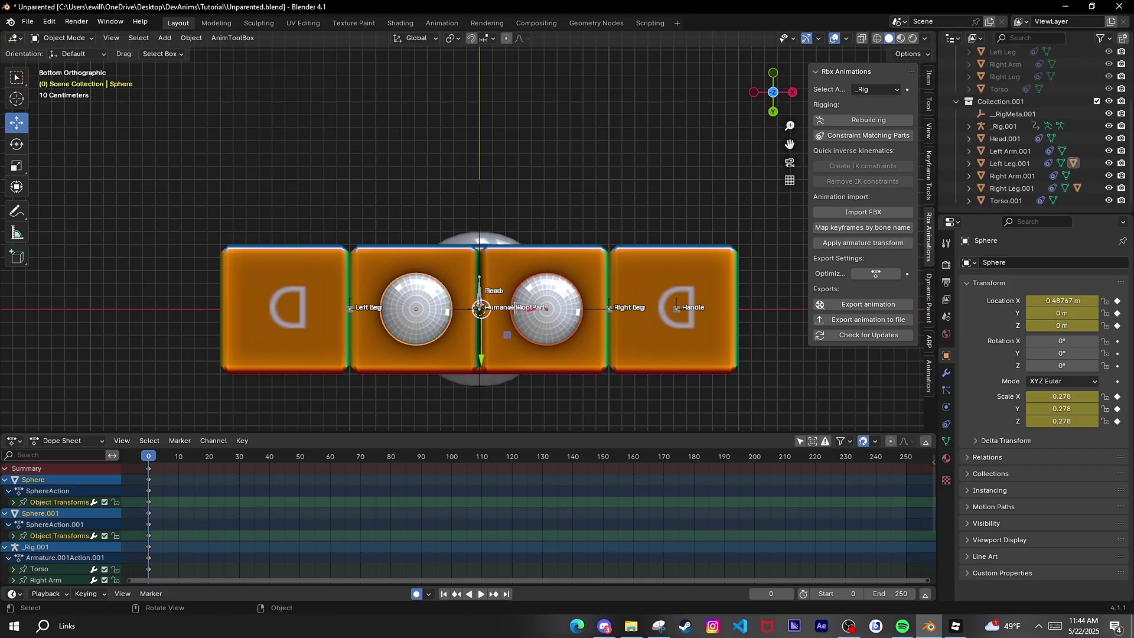
# - Rename the sphere under the left leg LeftLegBall and the one under the right leg RightLegBall
pyautogui.press('F2')
pyautogui.write('R')
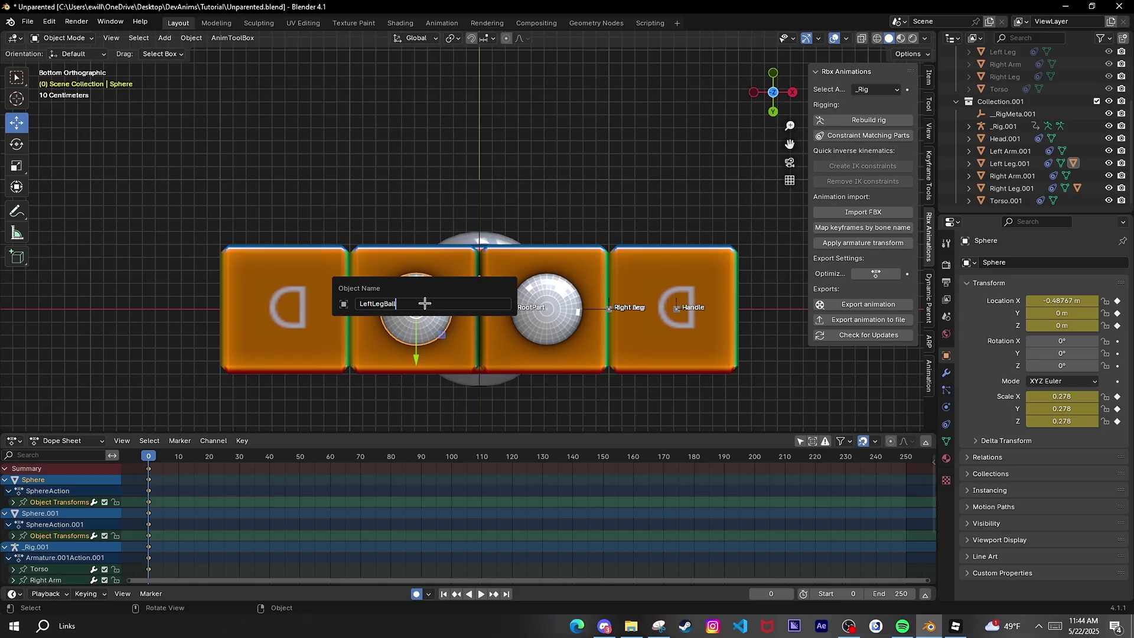
pyautogui.press('Return')
pyautogui.click(537, 326)
pyautogui.press('F2')
pyautogui.write('Right')
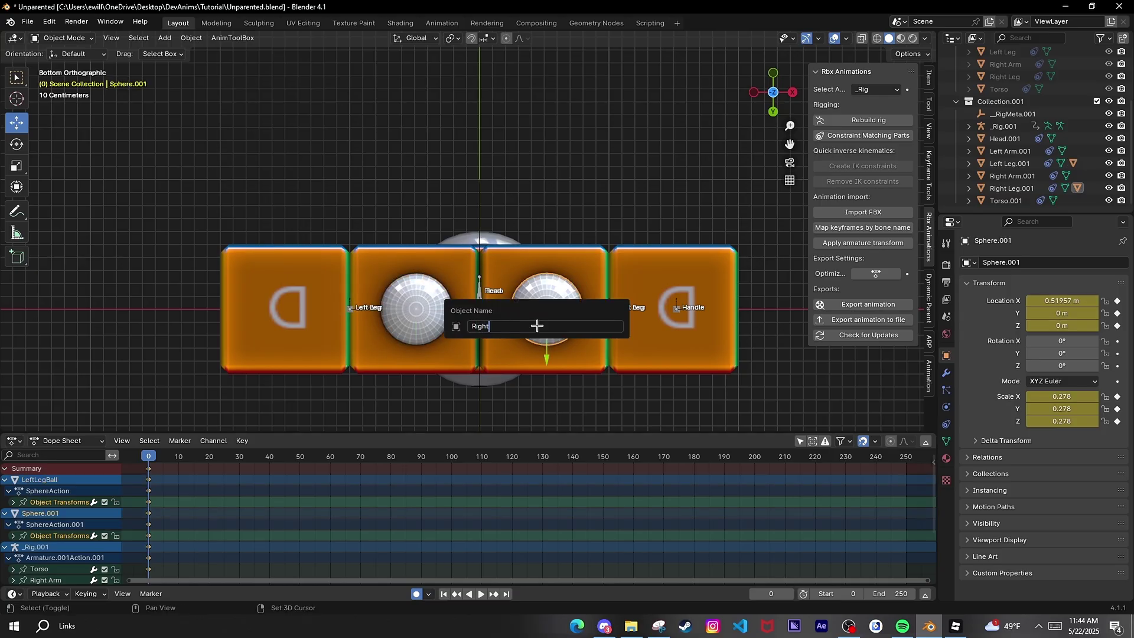
pyautogui.write('LegBall')
pyautogui.press('Return')
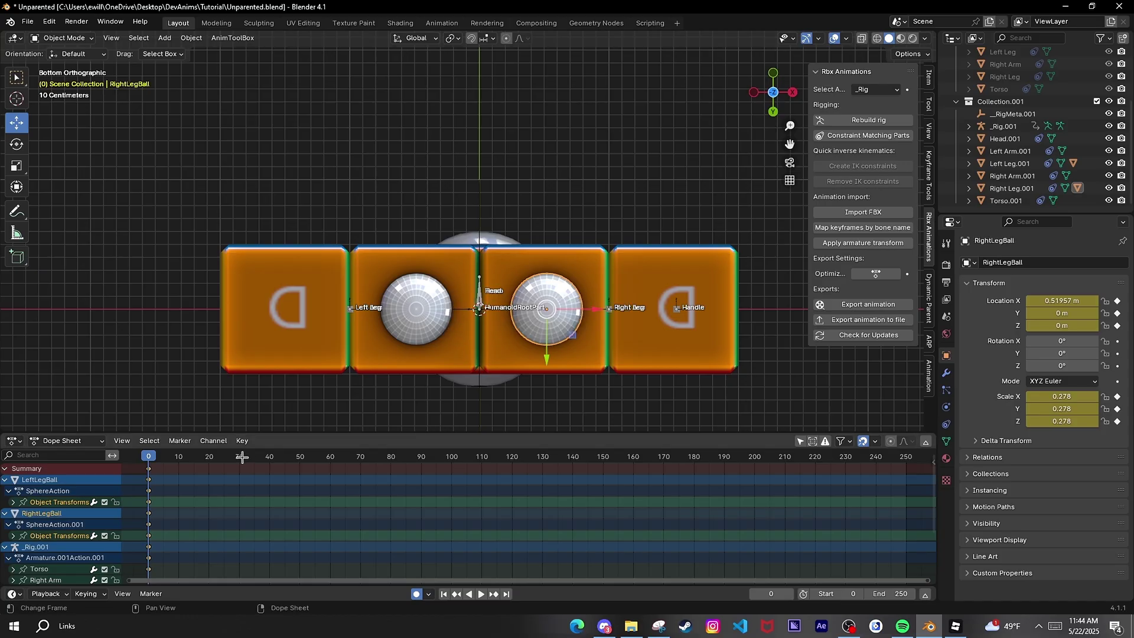
# - Put _Rig.001 into Pose Mode and try moving its Right Leg bone sideways
pyautogui.click(165, 506)
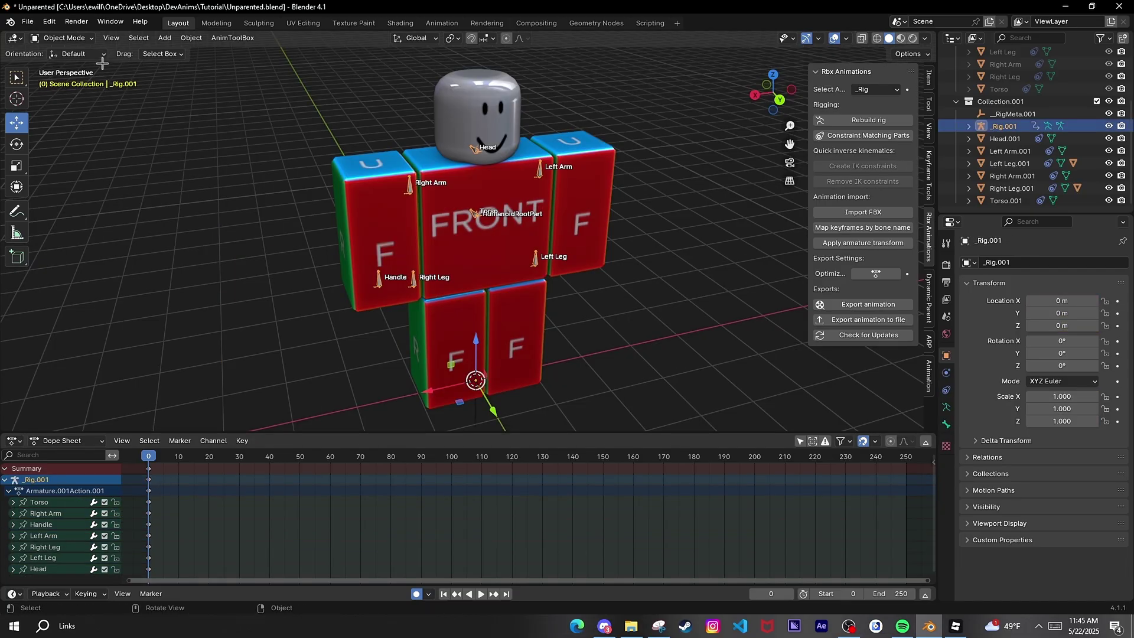
pyautogui.click(62, 38)
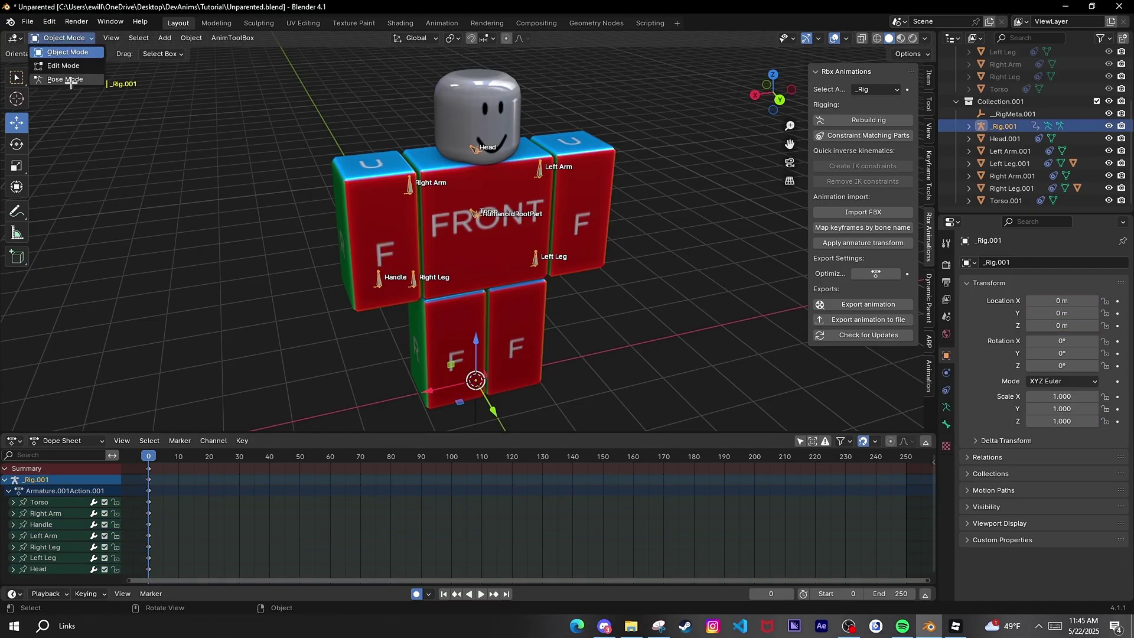
pyautogui.click(59, 82)
pyautogui.click(412, 280)
pyautogui.click(16, 123)
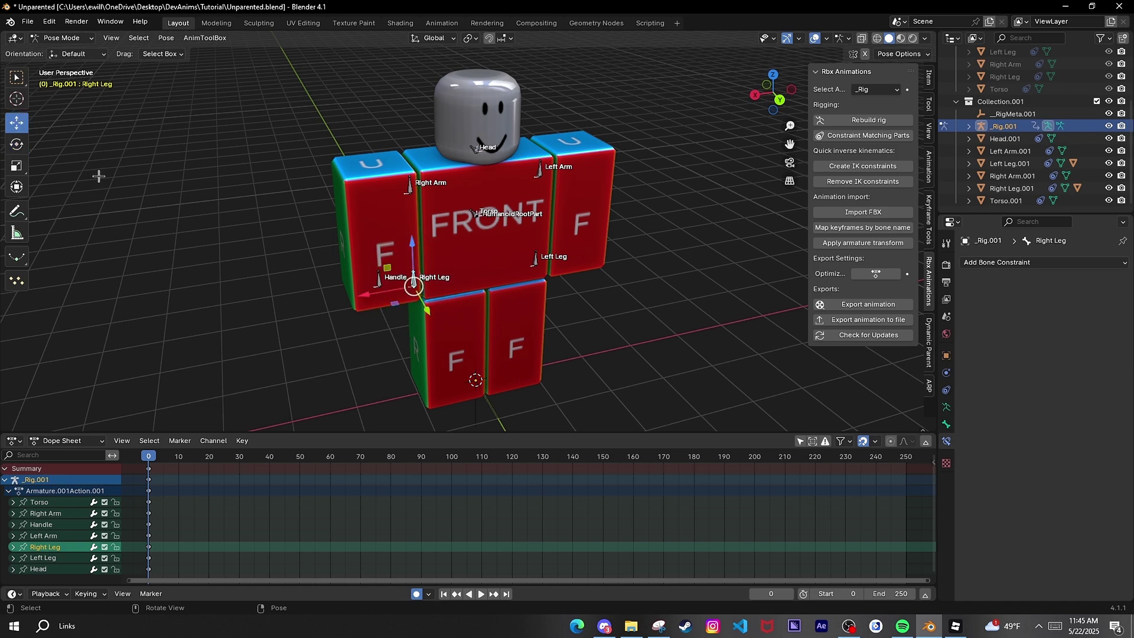
pyautogui.moveTo(379, 289); pyautogui.dragTo(251, 318)
pyautogui.moveTo(250, 319); pyautogui.dragTo(211, 272, button='middle')
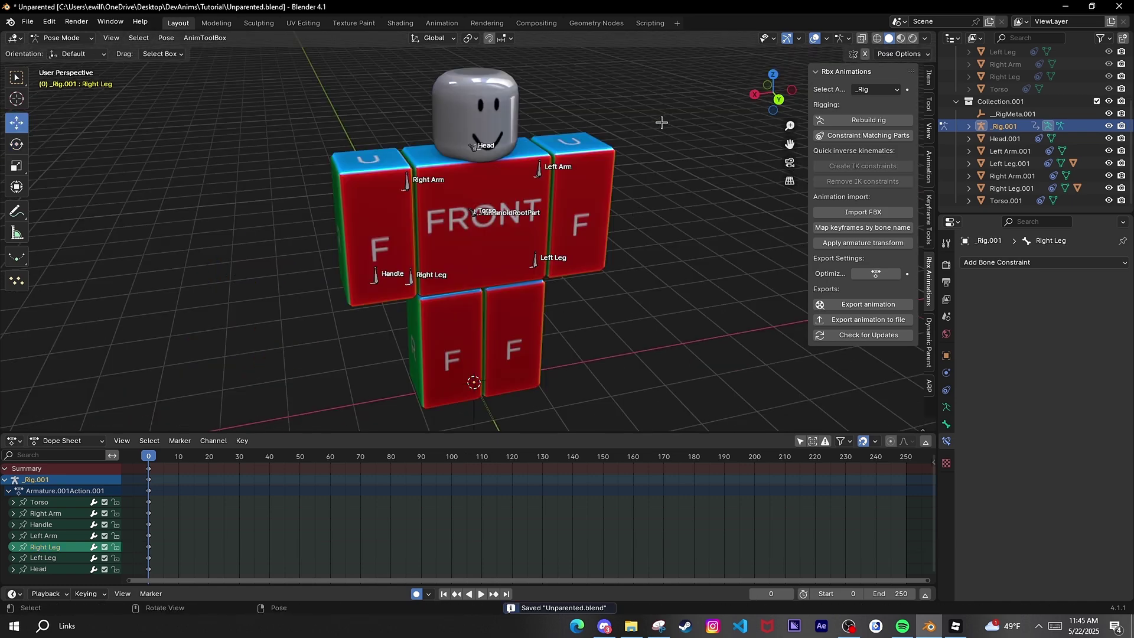
# - Import the gun model into the scene
pyautogui.scroll(-2, 376, 122)
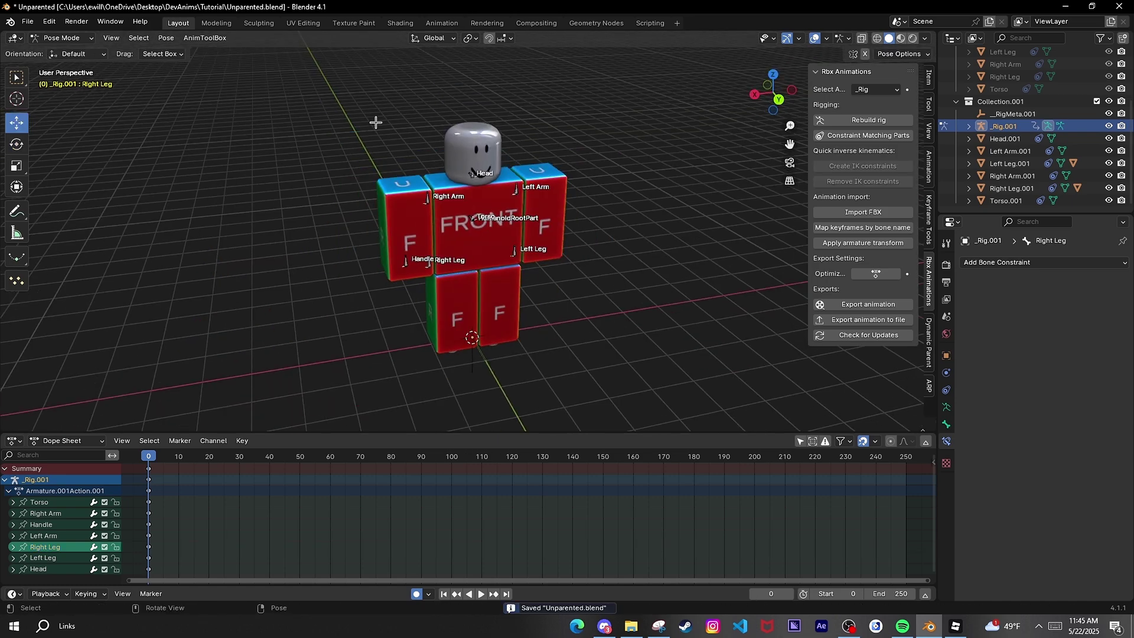
pyautogui.click(27, 22)
pyautogui.moveTo(53, 180)
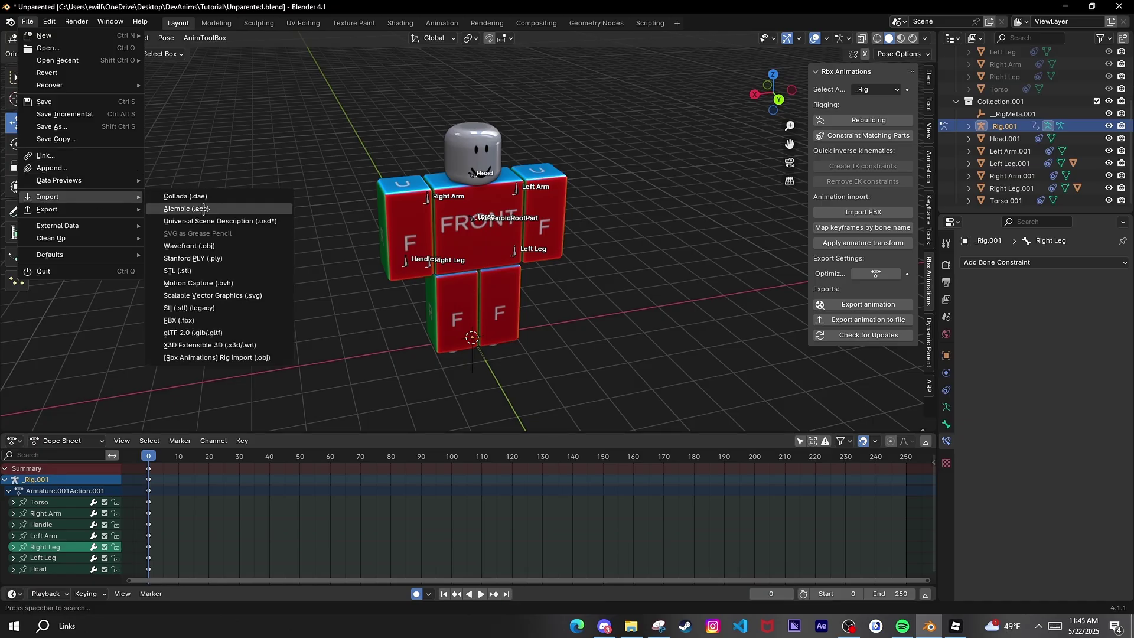
pyautogui.click(177, 210)
pyautogui.click(773, 421)
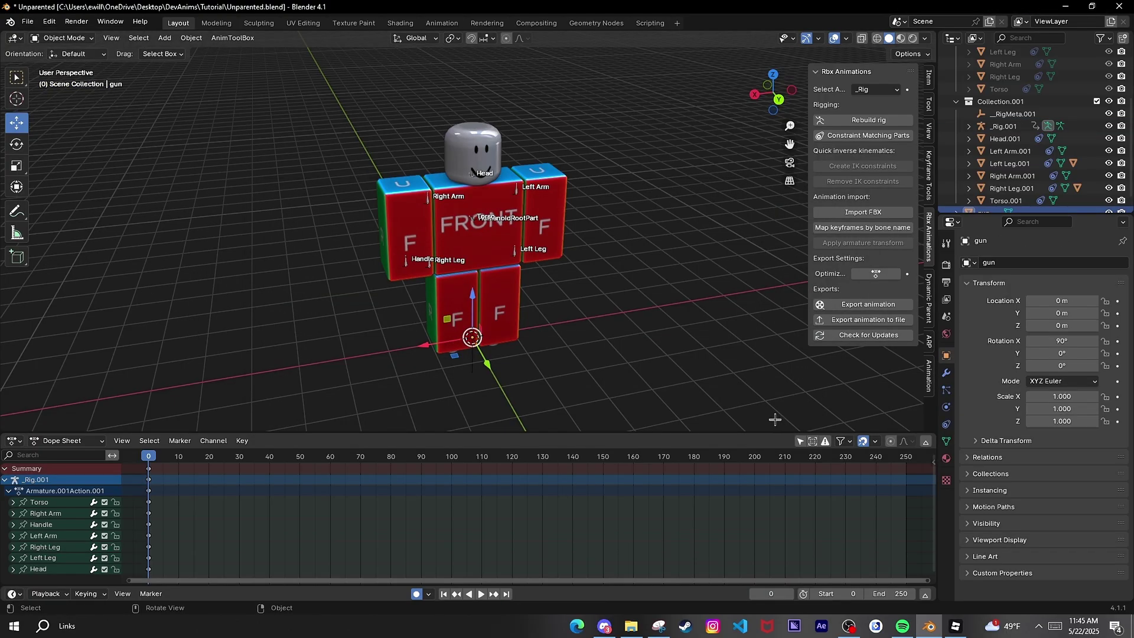
# - Move the gun along X to about 3.4 m and set its origin with Geometry to Origin
pyautogui.moveTo(438, 341); pyautogui.dragTo(290, 365)
pyautogui.rightClick(290, 363)
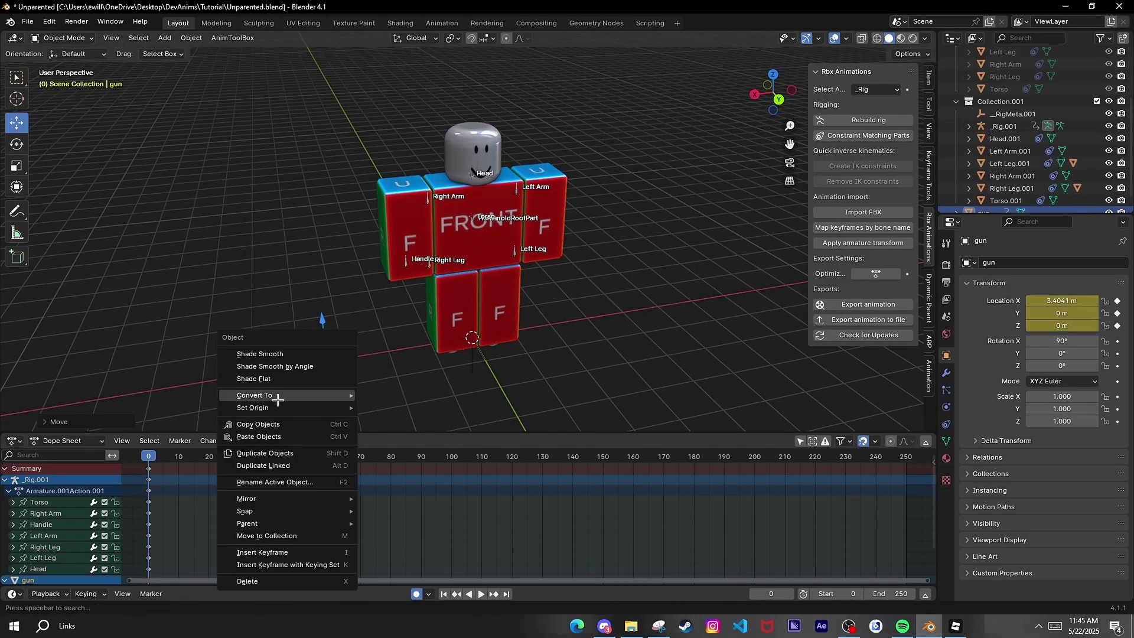
pyautogui.moveTo(330, 395)
pyautogui.click(408, 407)
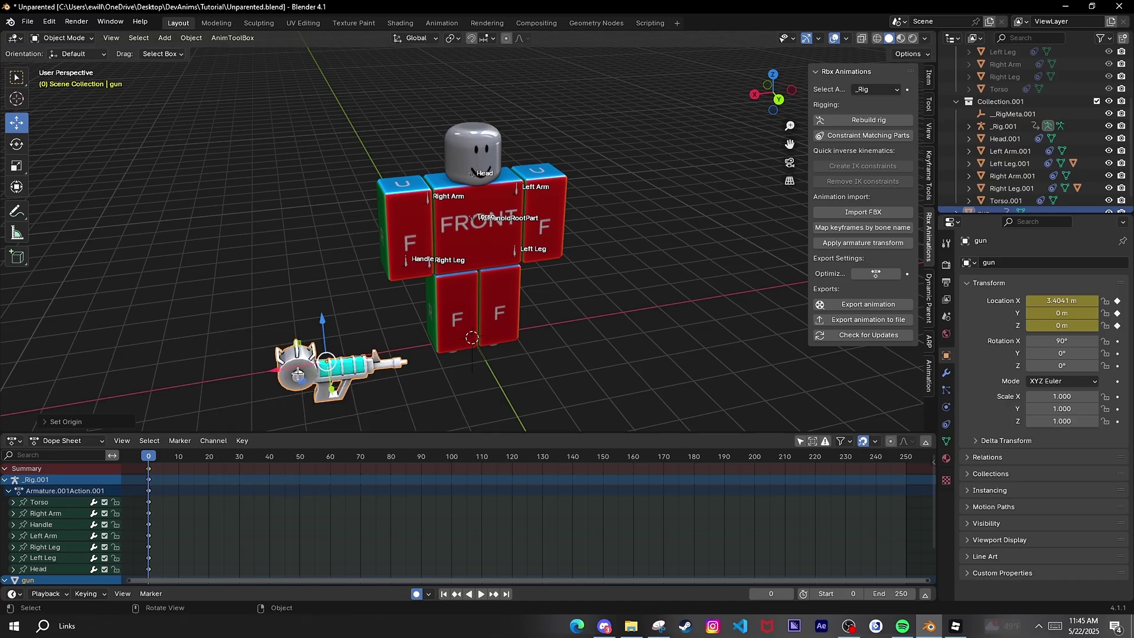
# - Move the gun closer to the rig at X about 1.98 m and rotate it to -90° about Z
pyautogui.moveTo(301, 367); pyautogui.dragTo(365, 367)
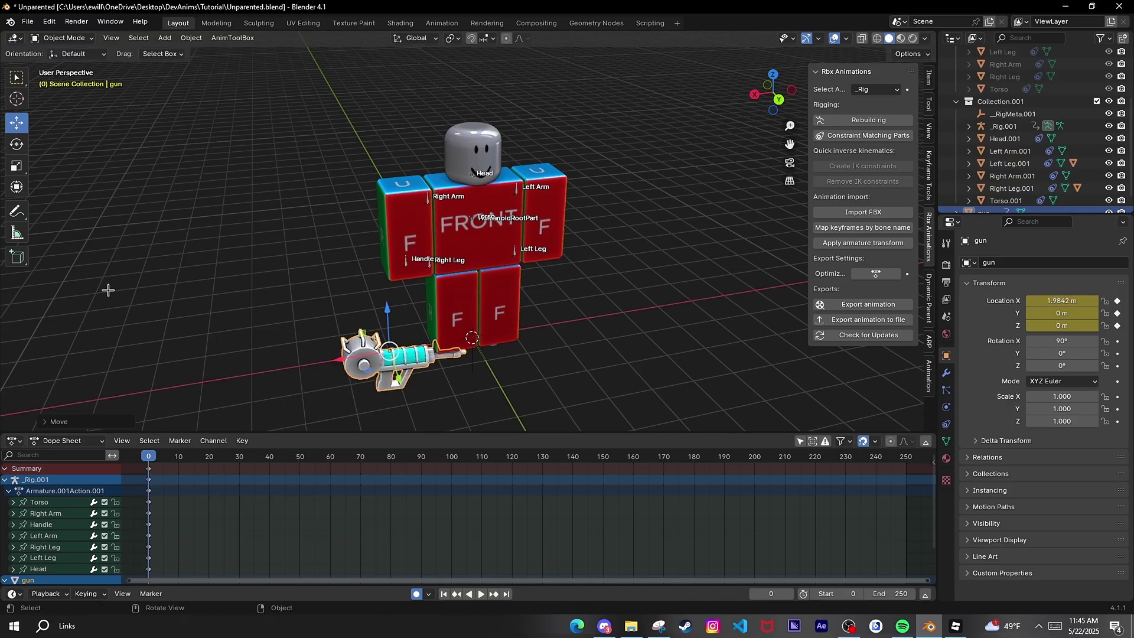
pyautogui.click(16, 143)
pyautogui.click(773, 74)
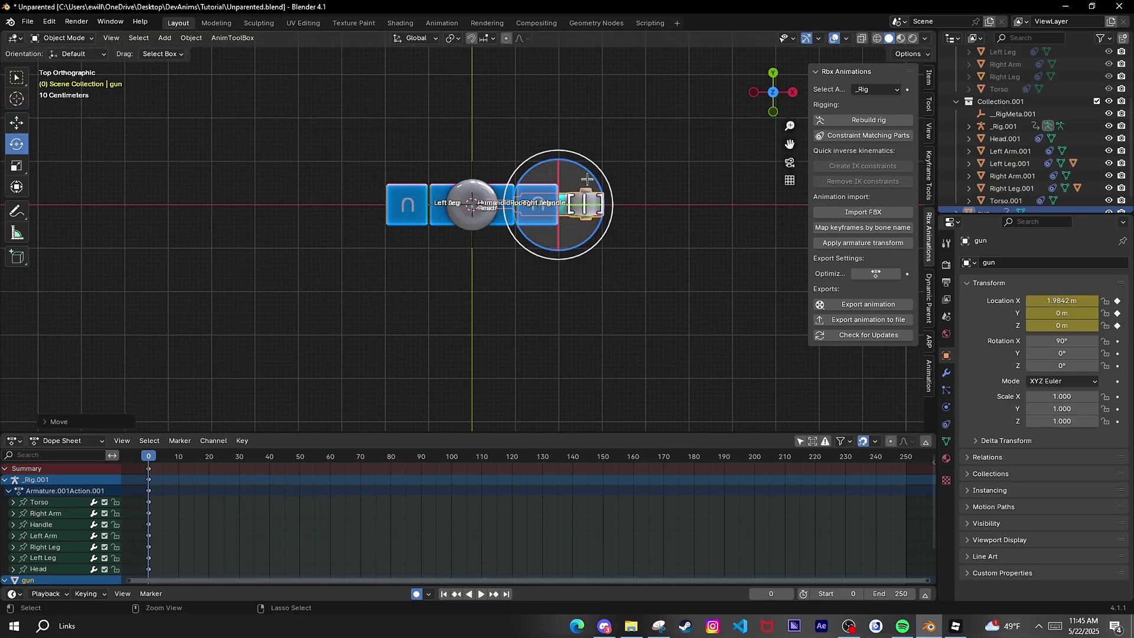
pyautogui.moveTo(586, 178); pyautogui.dragTo(534, 177)
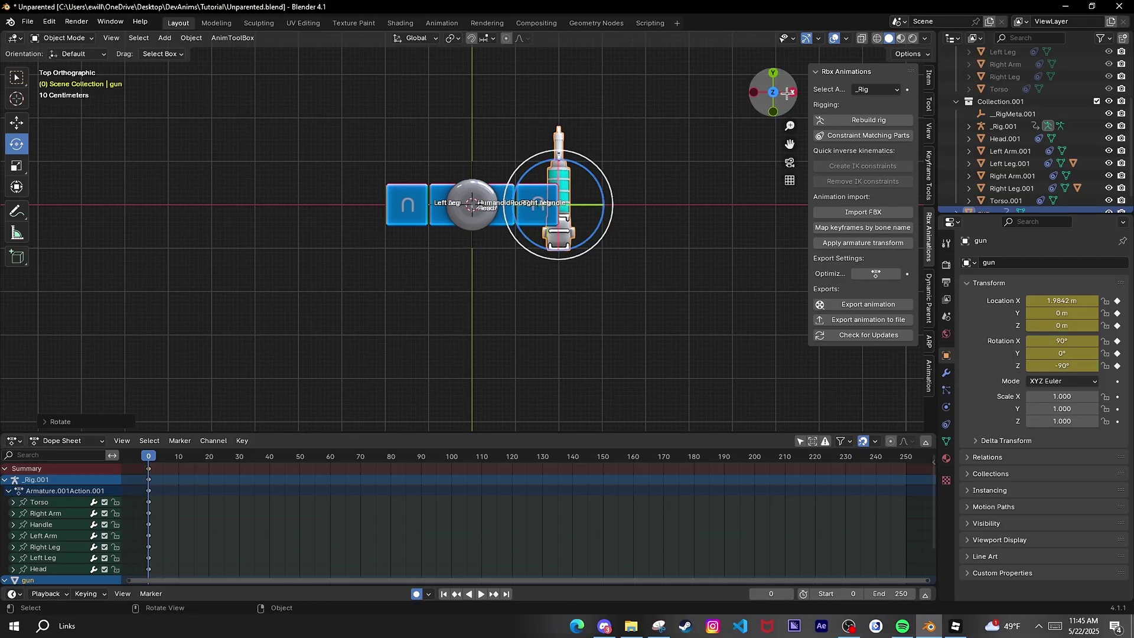
# - Rotate the gun in the right side view to -85° about Y so its barrel faces down
pyautogui.click(790, 92)
pyautogui.press('r')
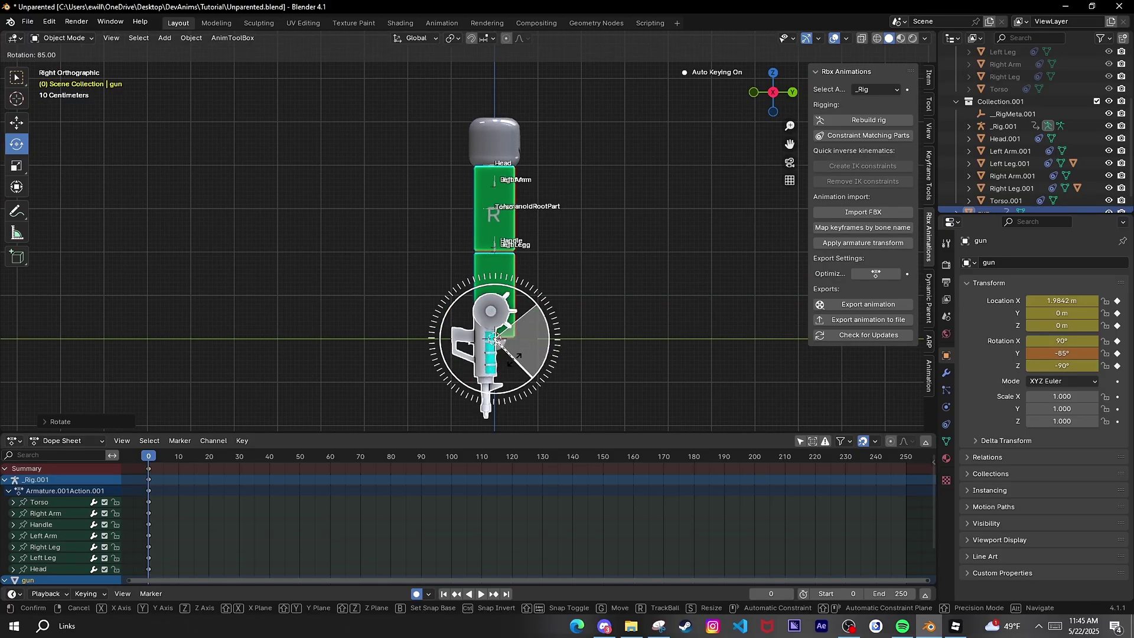
pyautogui.click(512, 357)
# - Move the gun to the rig's right hand at about X 1.51 m, Y 0.75 m, Z 1.95 m
pyautogui.click(17, 123)
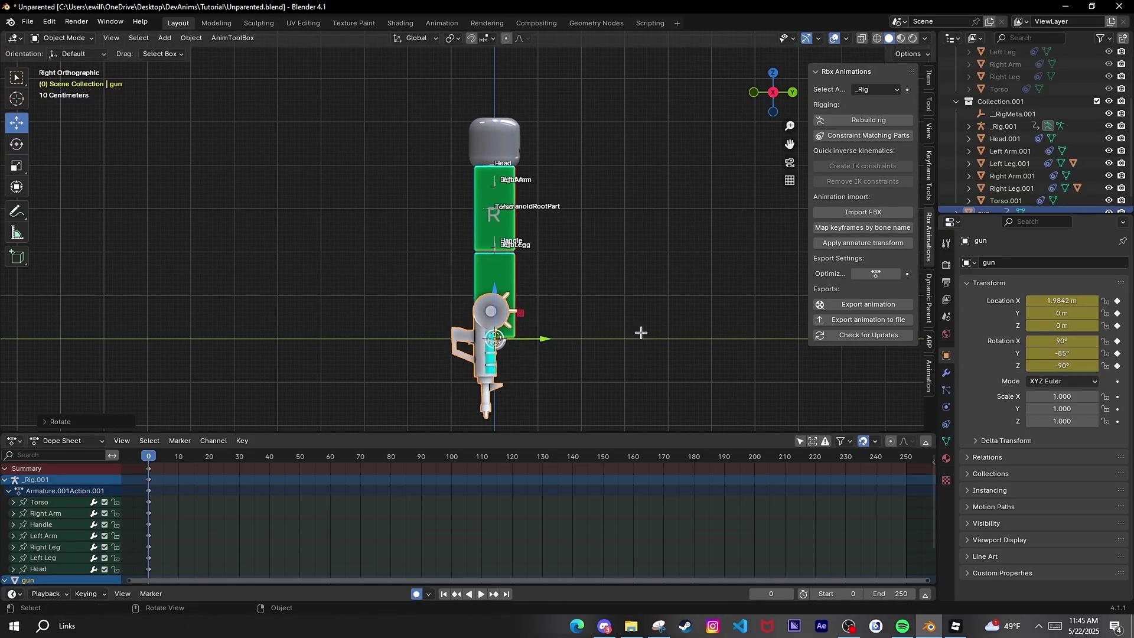
pyautogui.press('g')
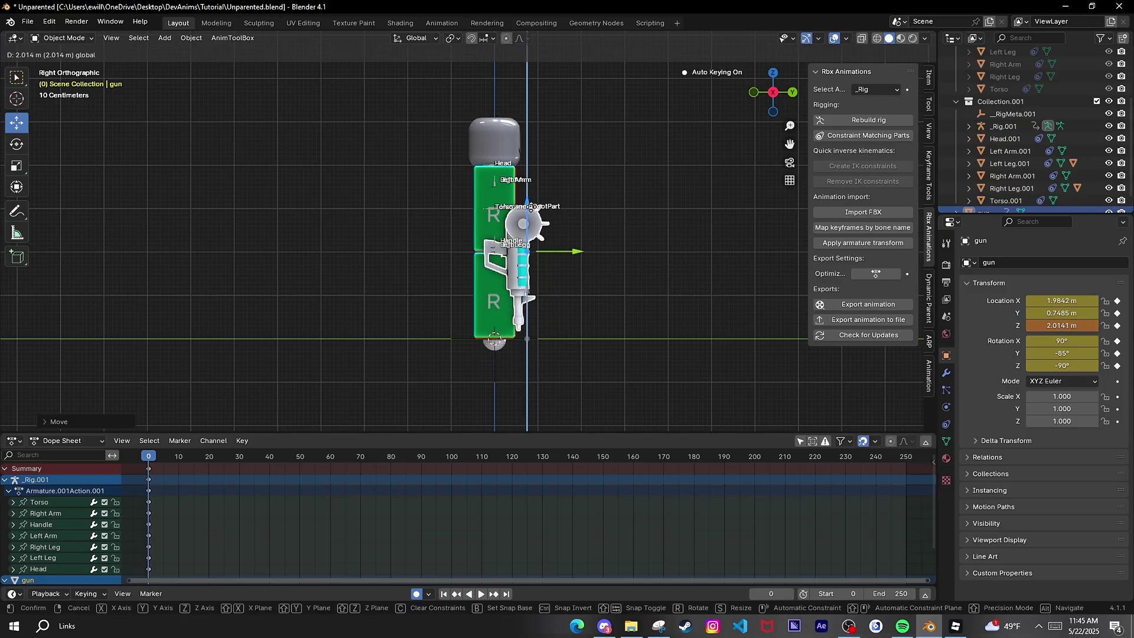
pyautogui.moveTo(531, 208); pyautogui.dragTo(531, 211)
pyautogui.click(791, 92)
pyautogui.moveTo(355, 261); pyautogui.dragTo(375, 263)
# - Parent the gun to the Handle bone of _Rig.001 in Pose Mode, using the Bone parenting option
pyautogui.moveTo(776, 89); pyautogui.dragTo(844, 91)
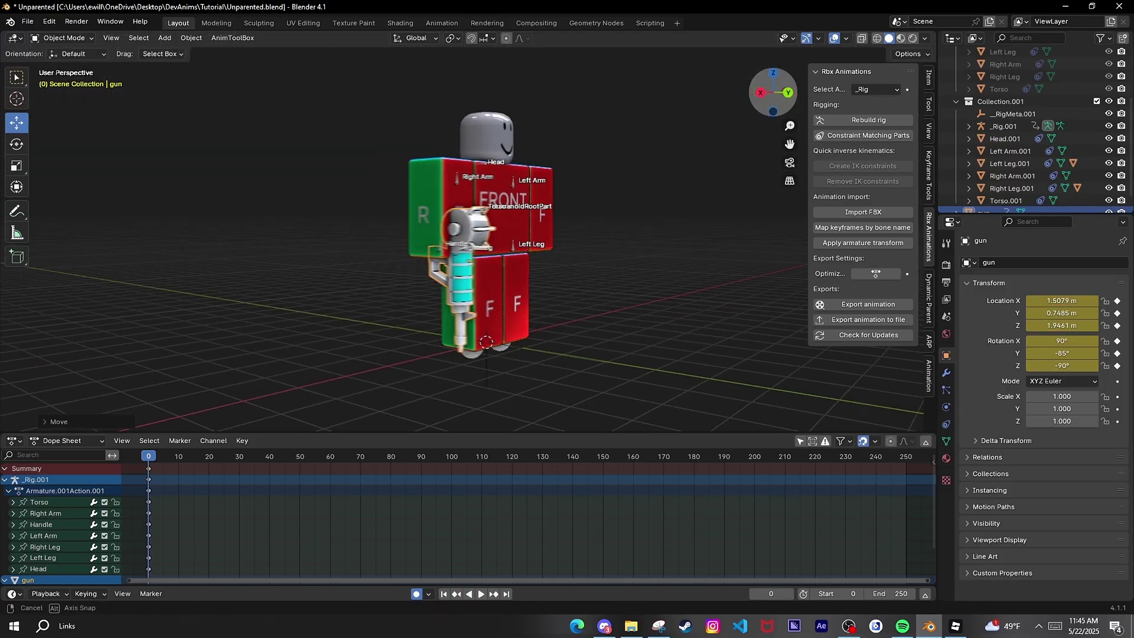
pyautogui.moveTo(425, 254); pyautogui.dragTo(447, 242, button='middle')
pyautogui.moveTo(758, 98)
pyautogui.mouseDown()
pyautogui.moveTo(822, 92)
pyautogui.moveTo(765, 110)
pyautogui.mouseUp()
pyautogui.scroll(4, 419, 327)
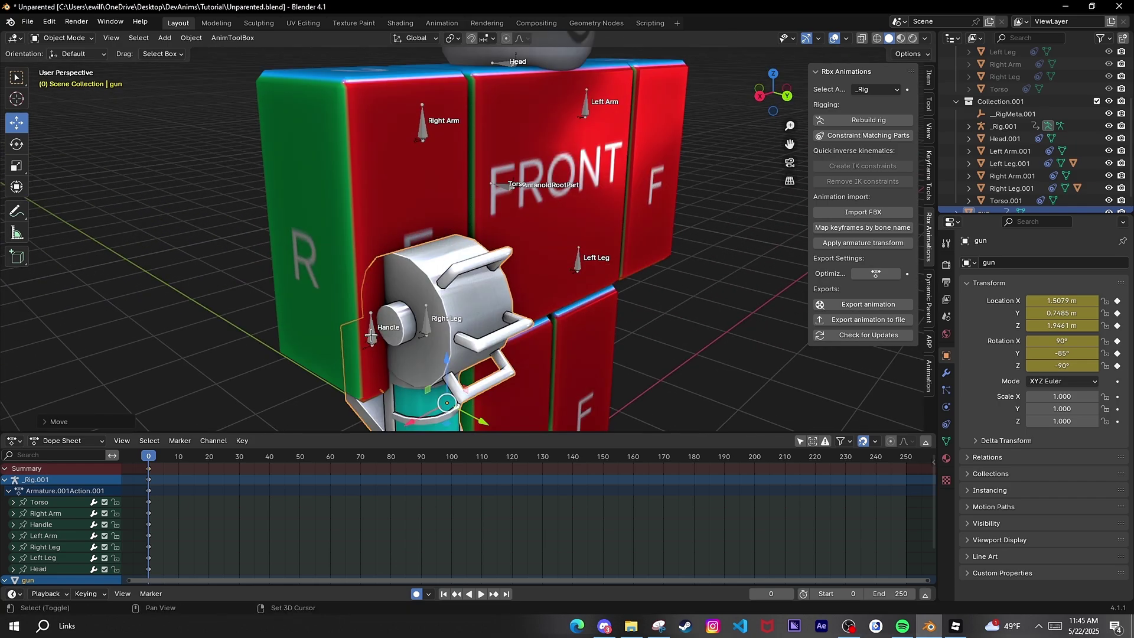
pyautogui.click(371, 335)
pyautogui.click(54, 38)
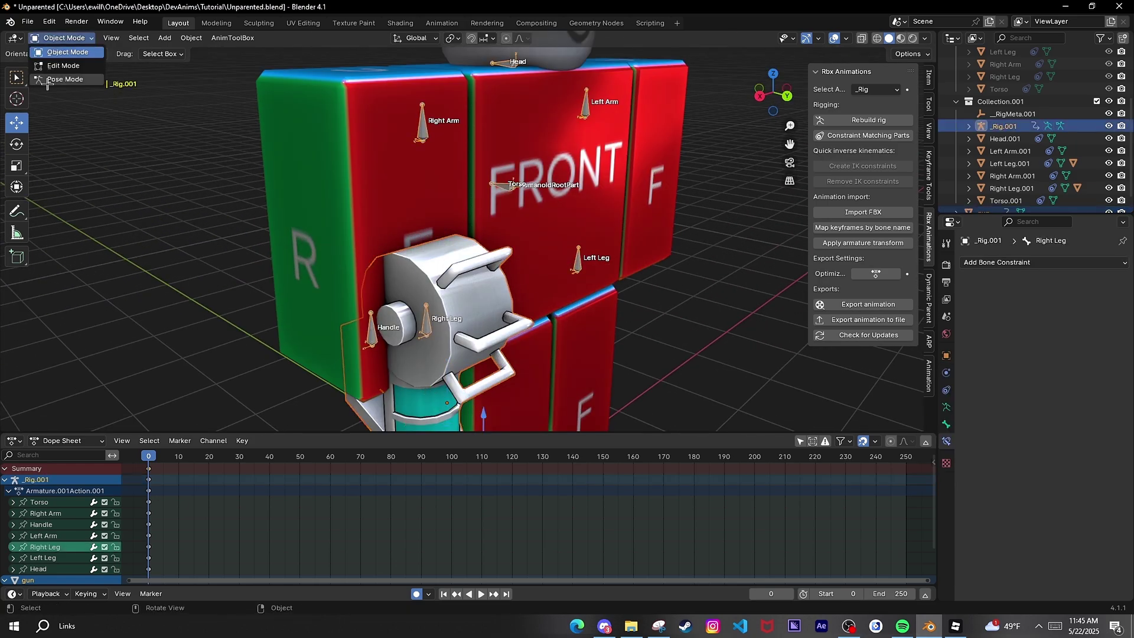
pyautogui.click(57, 81)
pyautogui.click(369, 333)
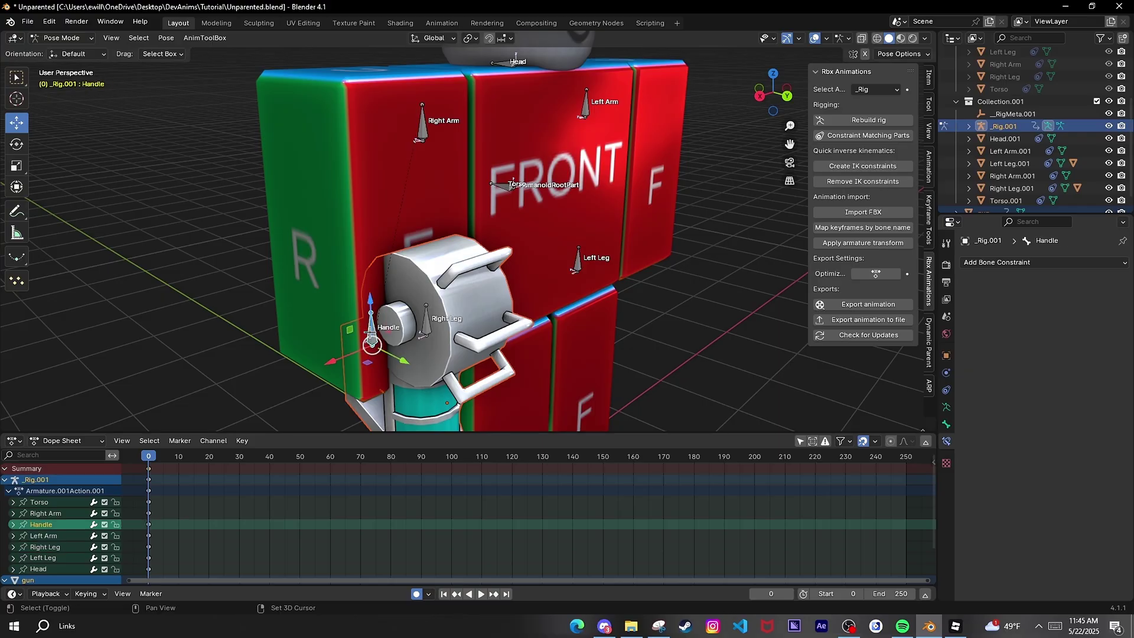
pyautogui.hotkey('ctrl', 'p')
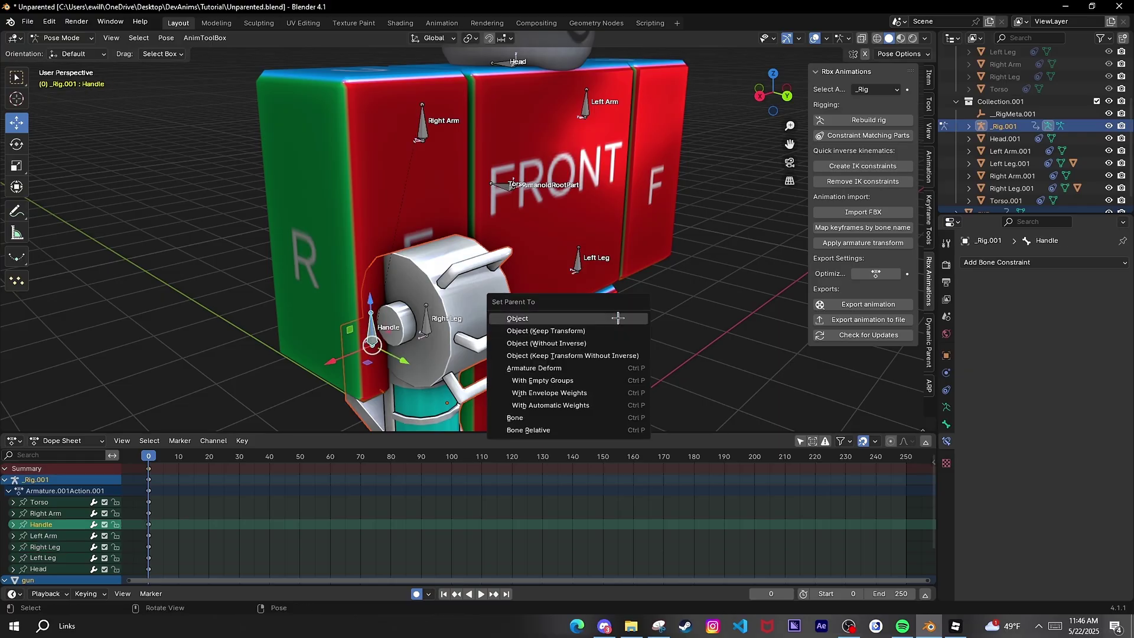
pyautogui.click(520, 417)
# - Collapse Collection and Collection.001 in the scene hierarchy
pyautogui.scroll(-3, 523, 418)
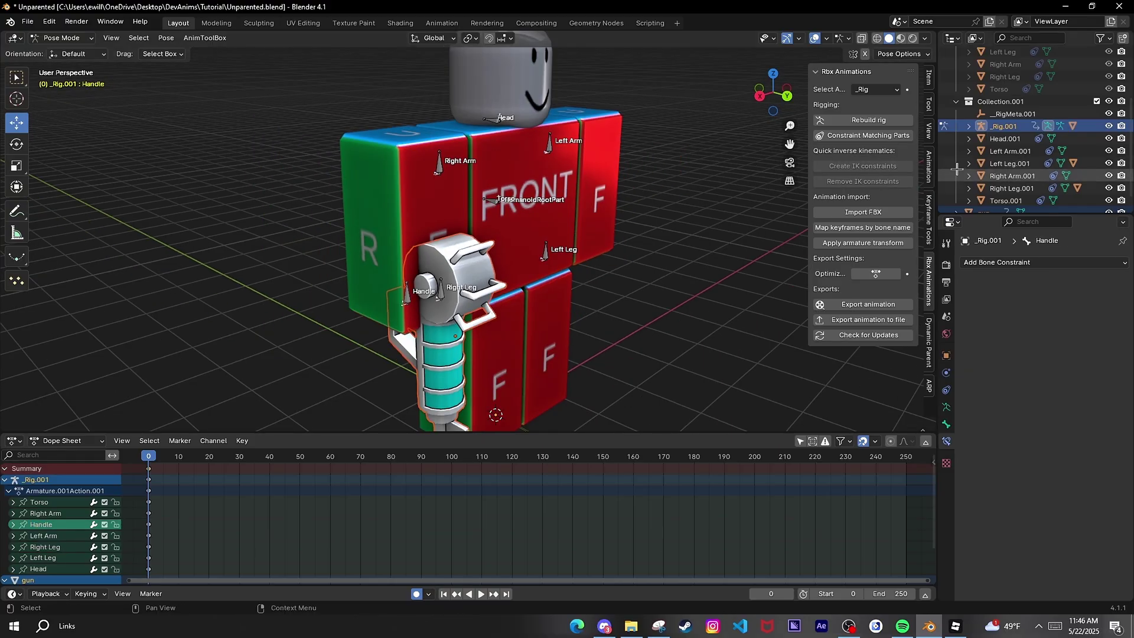
pyautogui.scroll(-1, 956, 169)
pyautogui.moveTo(978, 201); pyautogui.dragTo(987, 89)
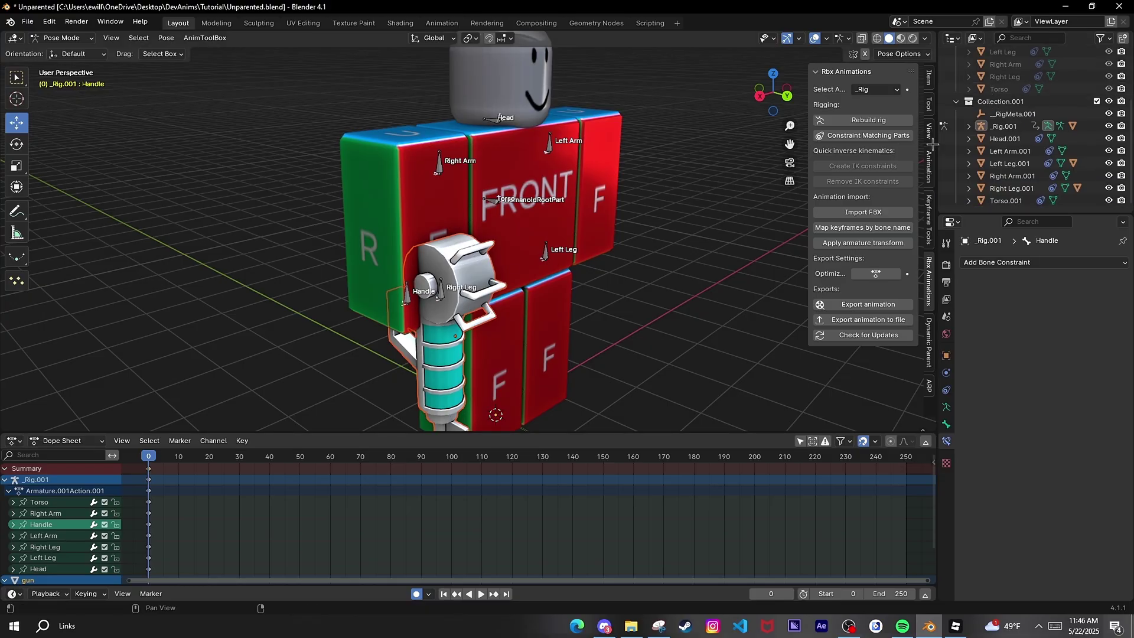
pyautogui.scroll(3, 957, 130)
pyautogui.click(955, 66)
pyautogui.click(956, 78)
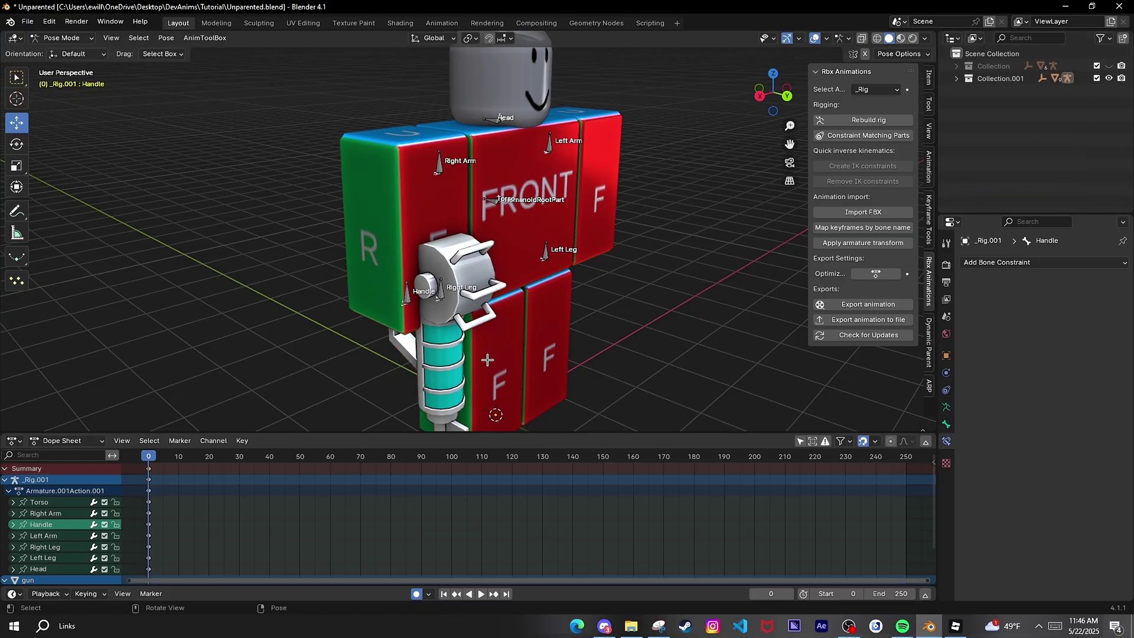
# - Try rotating the Handle bone to test the attached gun, and undo the rotation
pyautogui.click(405, 296)
pyautogui.click(16, 144)
pyautogui.moveTo(392, 300); pyautogui.dragTo(466, 389)
pyautogui.hotkey('ctrl', 'z')
pyautogui.hotkey('ctrl', 'z')
# - Rotate the Torso bone freely to tilt the upper body and test the rig
pyautogui.moveTo(774, 94); pyautogui.dragTo(720, 102)
pyautogui.click(466, 202)
pyautogui.moveTo(465, 202)
pyautogui.mouseDown()
pyautogui.moveTo(440, 213)
pyautogui.moveTo(450, 216)
pyautogui.mouseUp()
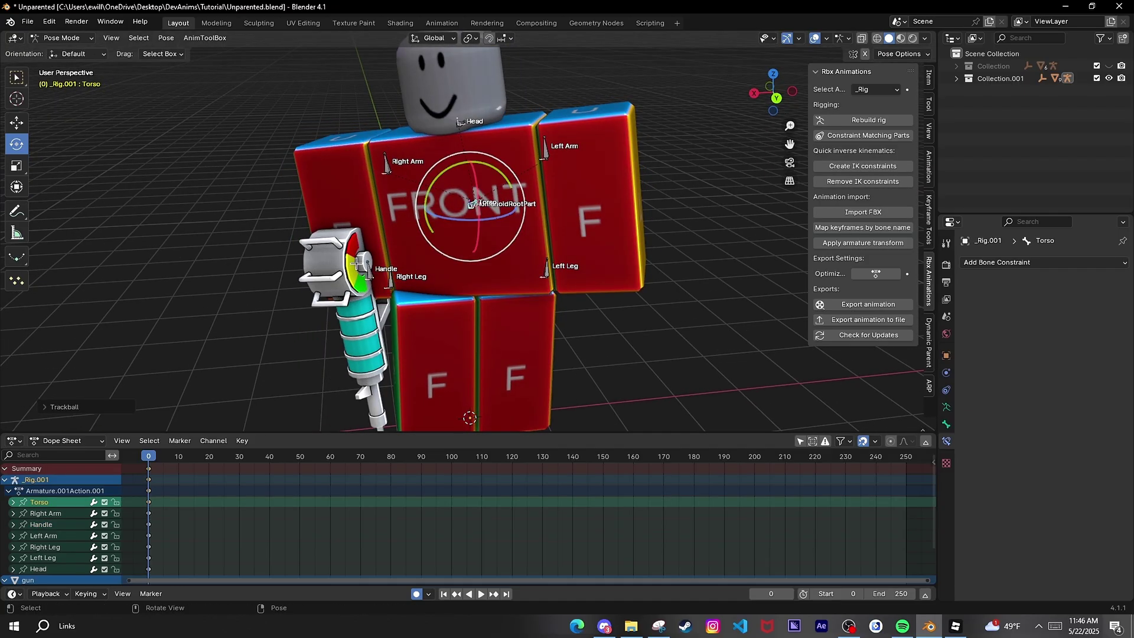
# - Try rotating the Right Arm bone with the gun attached, and undo the test rotations
pyautogui.click(358, 262)
pyautogui.click(400, 161)
pyautogui.moveTo(399, 161); pyautogui.dragTo(433, 222)
pyautogui.click(433, 231)
pyautogui.click(396, 277)
pyautogui.hotkey('ctrl', 'z')
pyautogui.hotkey('ctrl', 'z')
pyautogui.hotkey('ctrl', 'z')
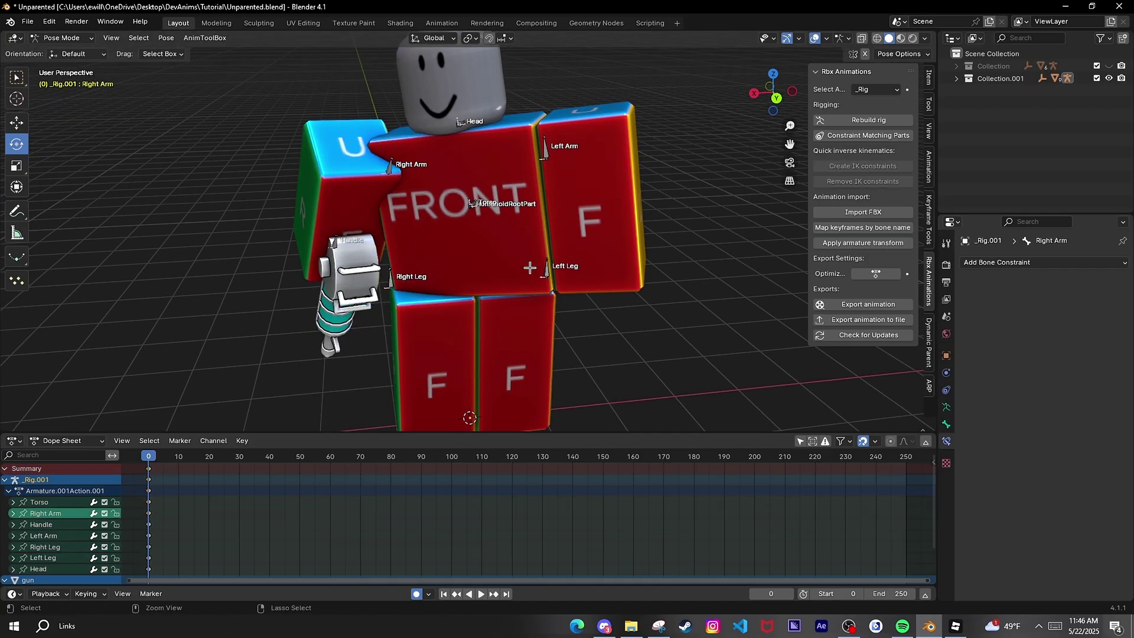
# - Clear the rotation of the Torso bone
pyautogui.click(472, 204)
pyautogui.hotkey('alt', 'r')
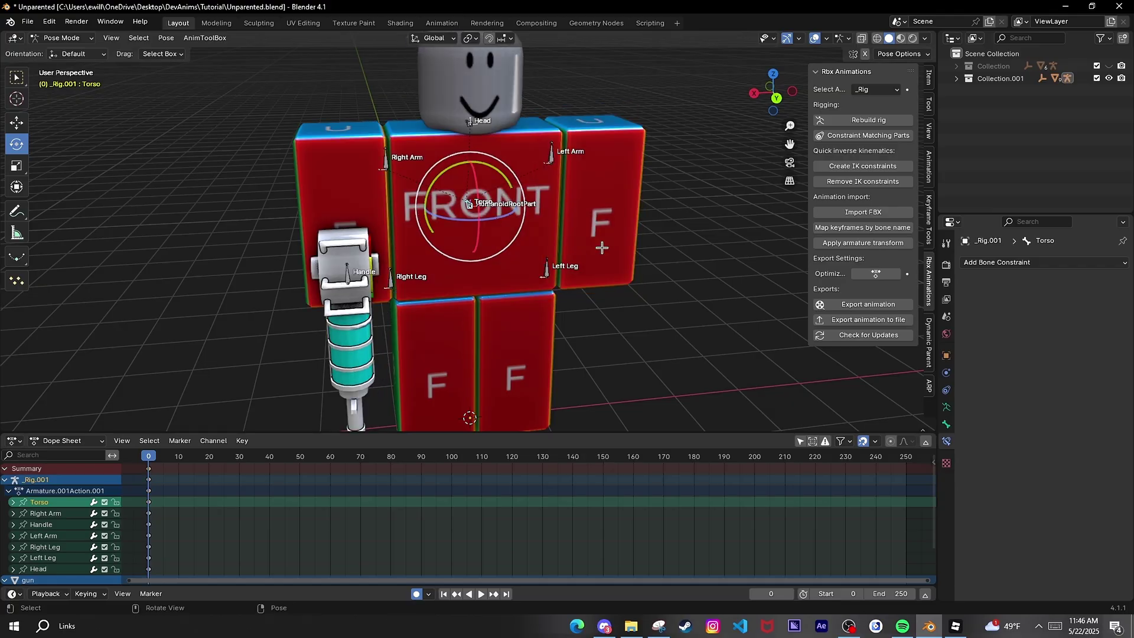
pyautogui.moveTo(782, 95)
pyautogui.mouseDown()
pyautogui.moveTo(815, 94)
pyautogui.moveTo(640, 98)
pyautogui.moveTo(605, 130)
pyautogui.moveTo(785, 104)
pyautogui.mouseUp()
pyautogui.scroll(-2, 615, 159)
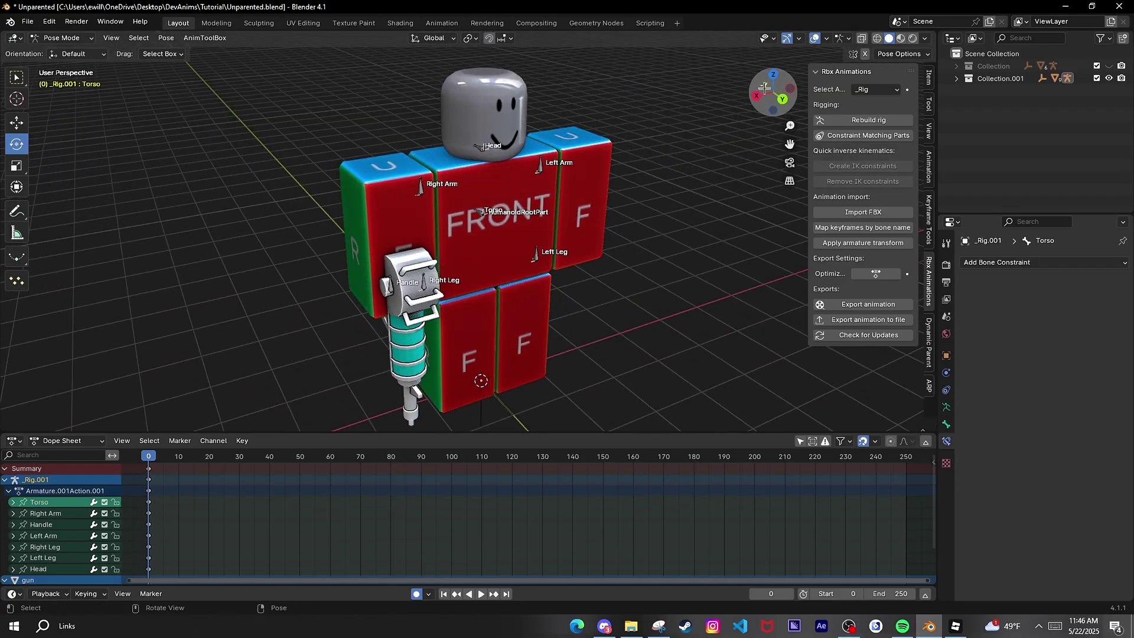